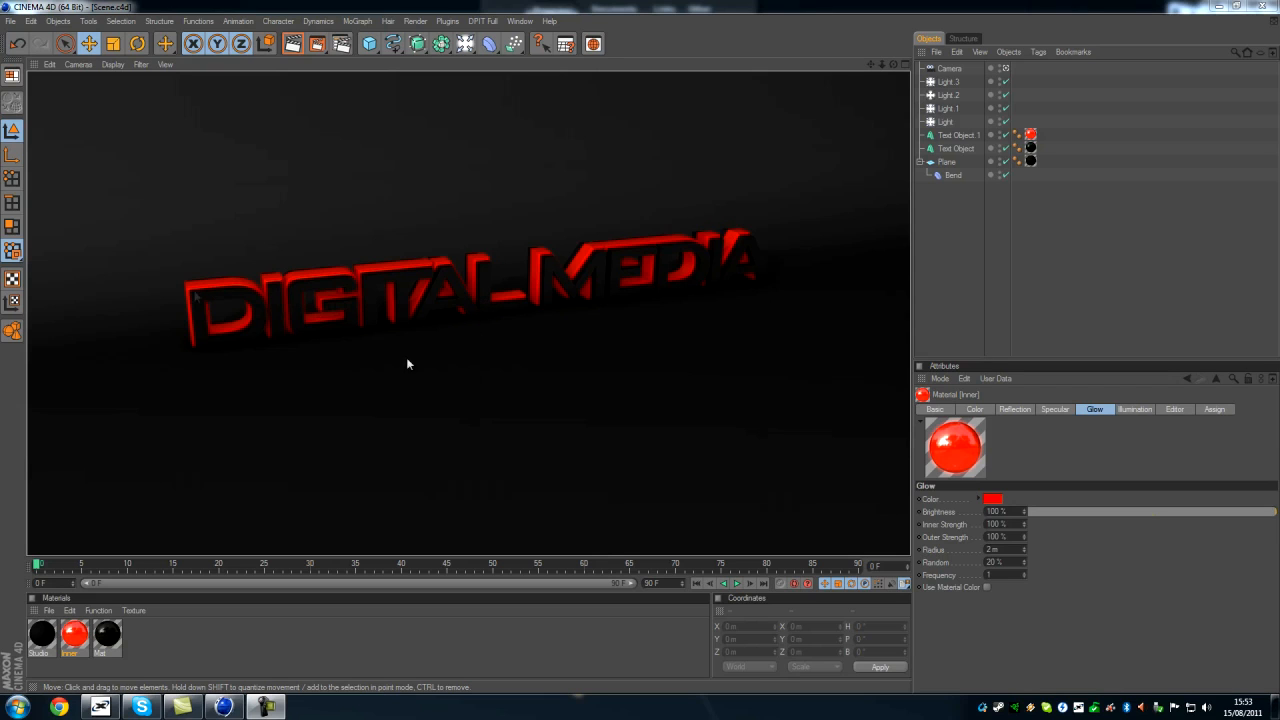
# Create a new scene and set the render output size to 1920 x 1080 pixels.
pyautogui.click(11, 21)
pyautogui.click(30, 42)
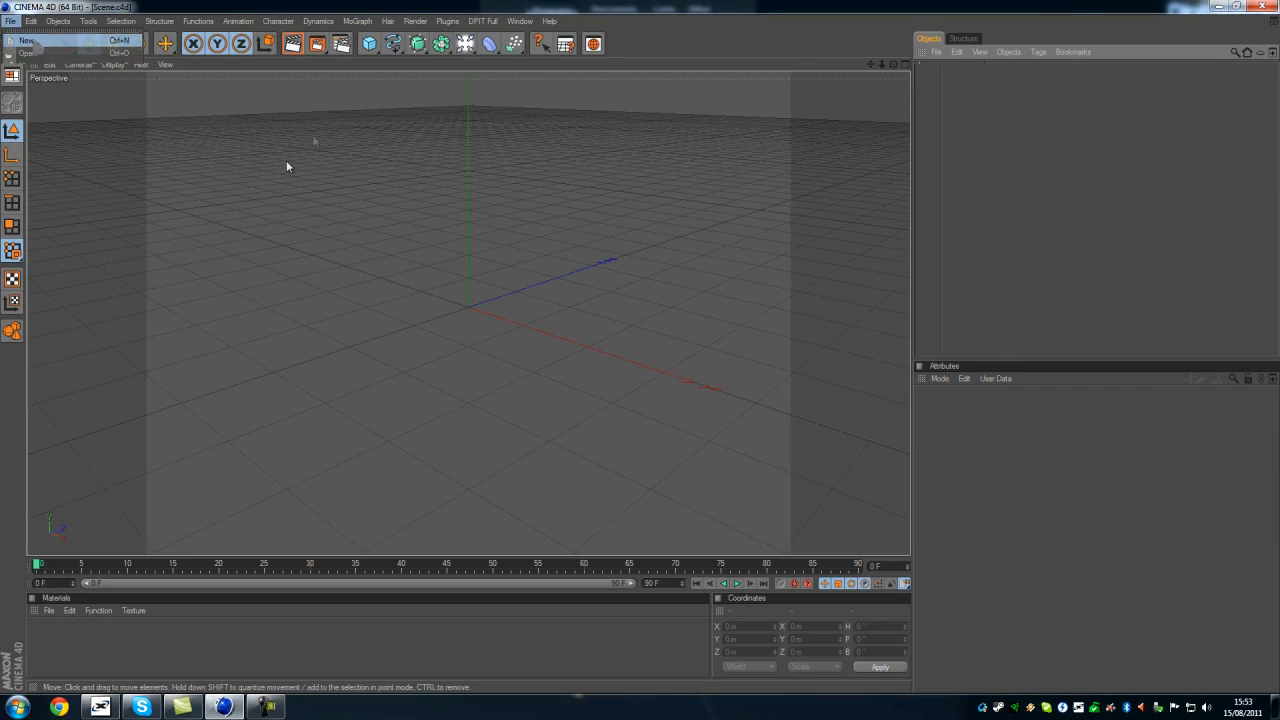
pyautogui.click(341, 44)
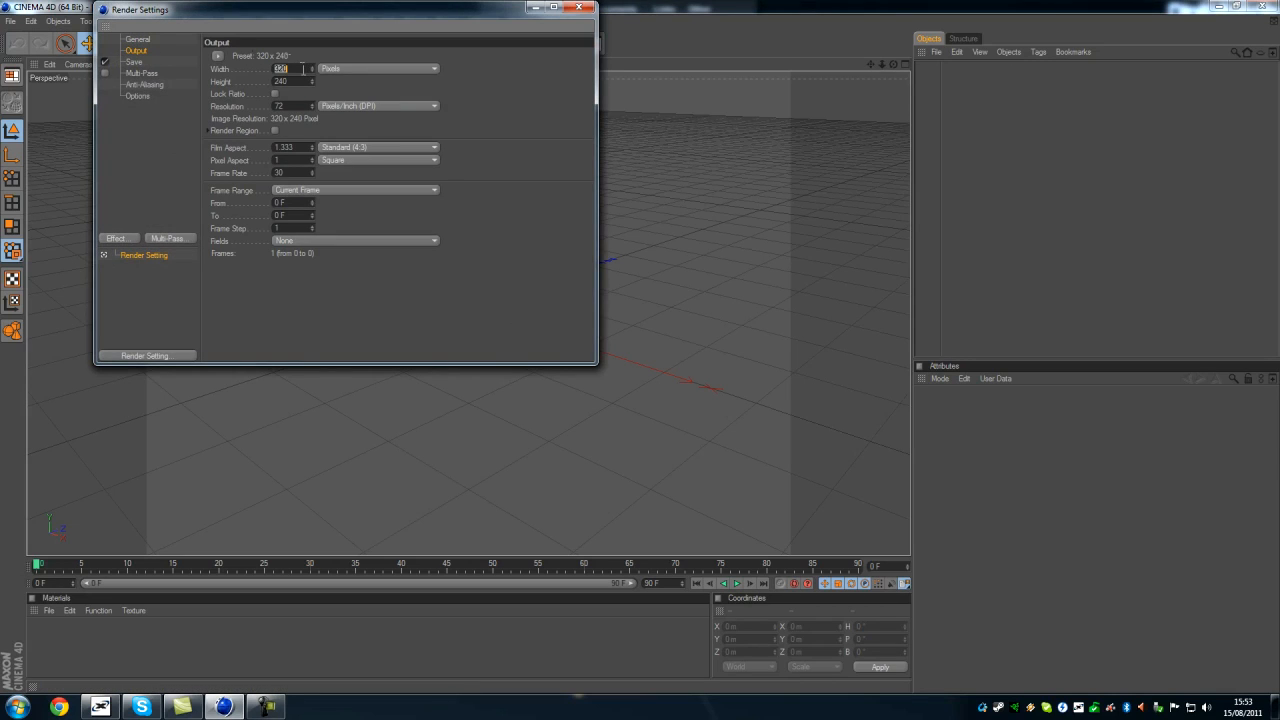
pyautogui.click(290, 68)
pyautogui.write('1920')
pyautogui.press('Tab')
pyautogui.write('1080')
pyautogui.press('Return')
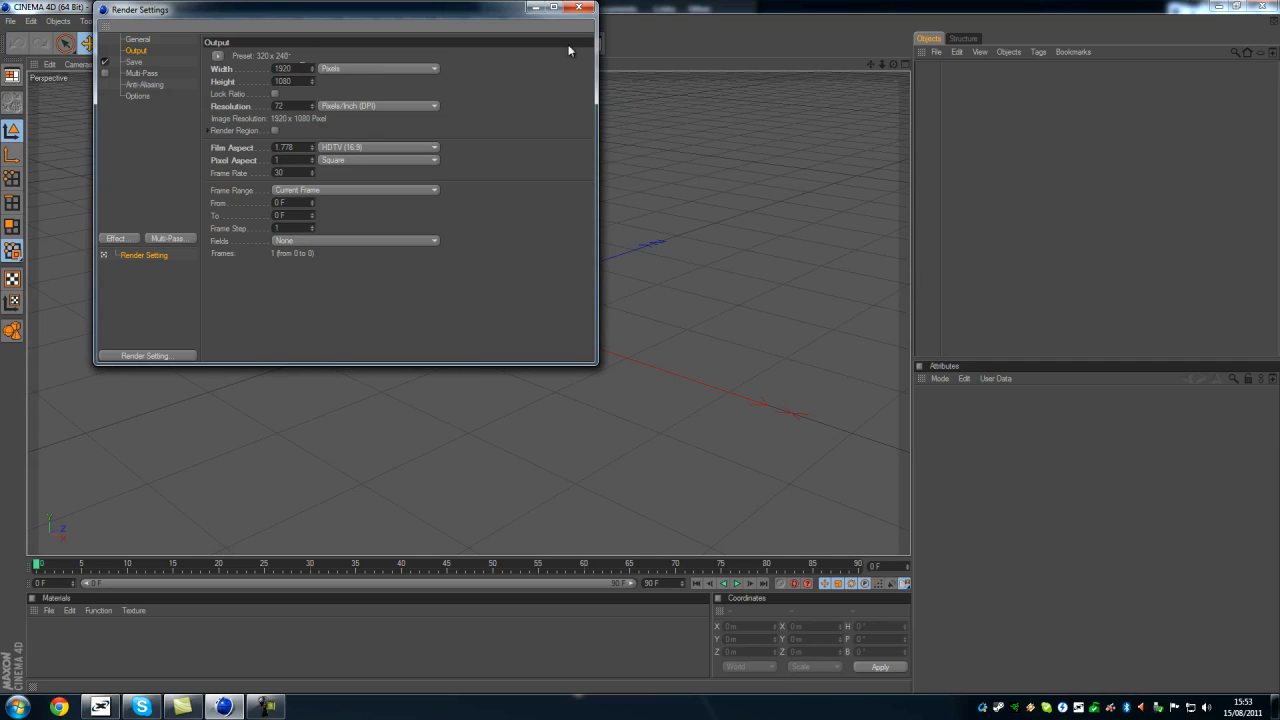
pyautogui.click(578, 7)
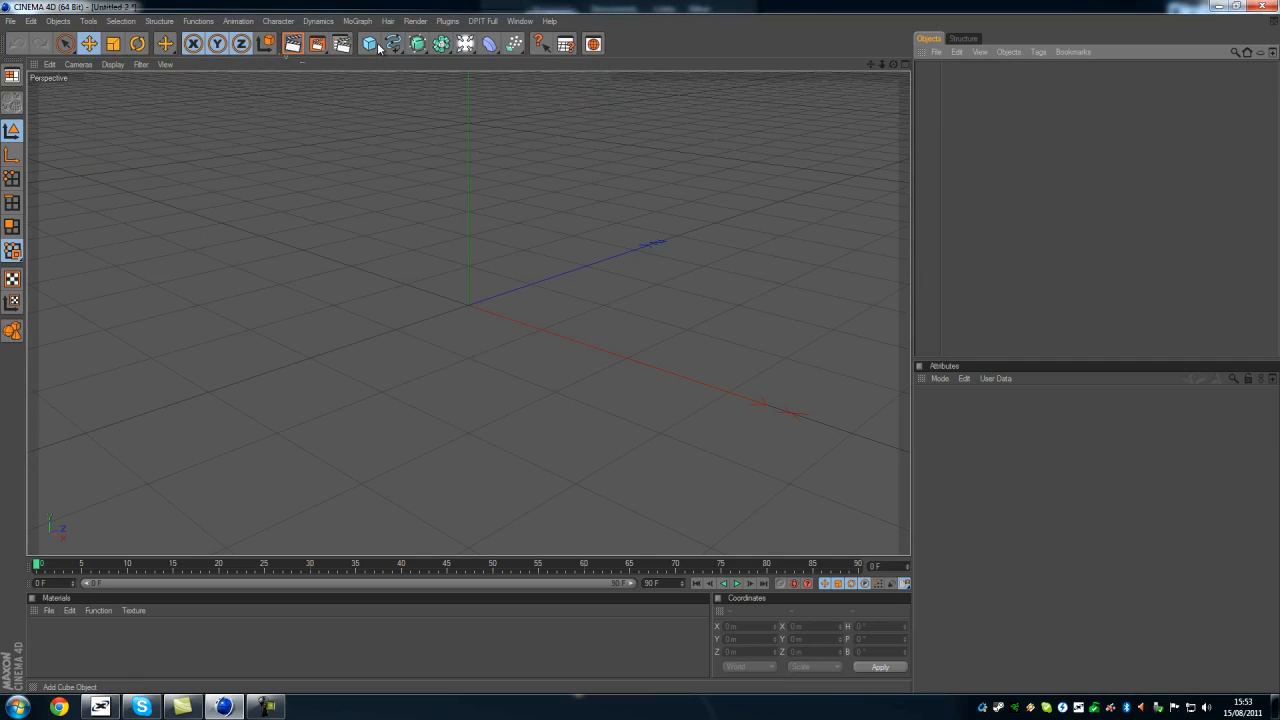
# Add a plane 4000 m wide and 4000 m high with 50 width segments and 50 height segments.
pyautogui.moveTo(373, 48); pyautogui.dragTo(480, 80)
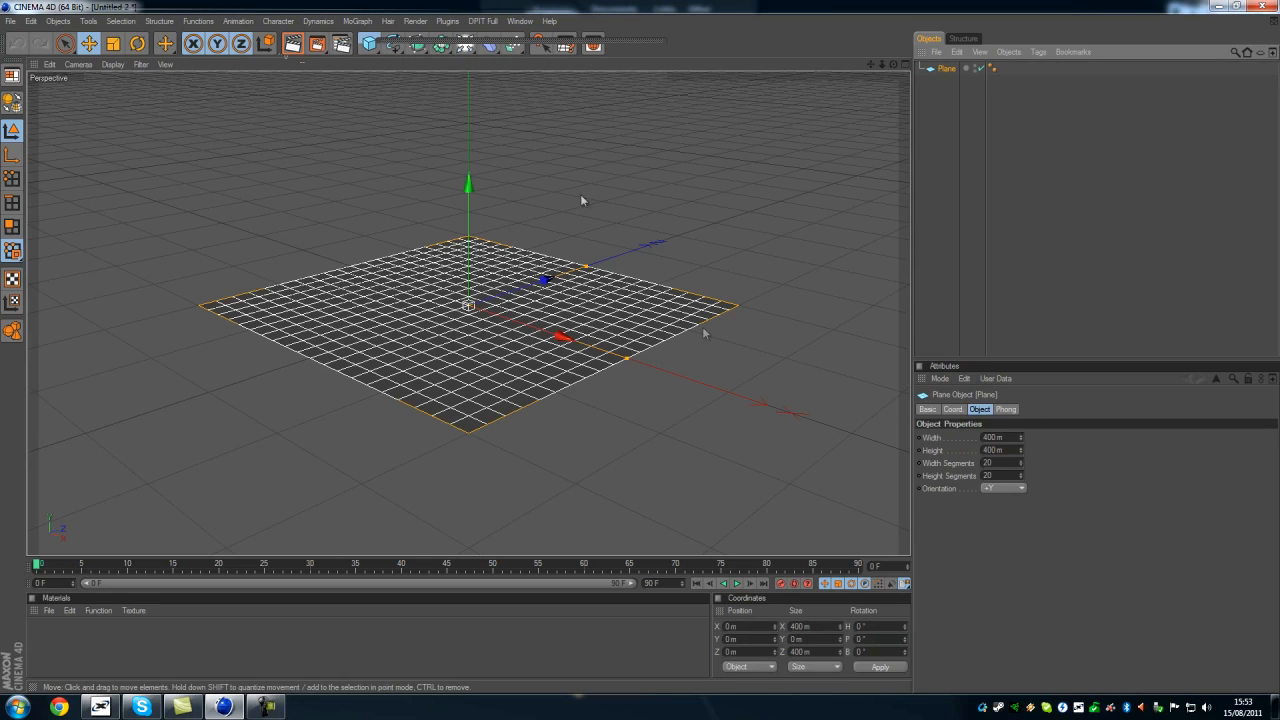
pyautogui.click(980, 409)
pyautogui.click(1005, 439)
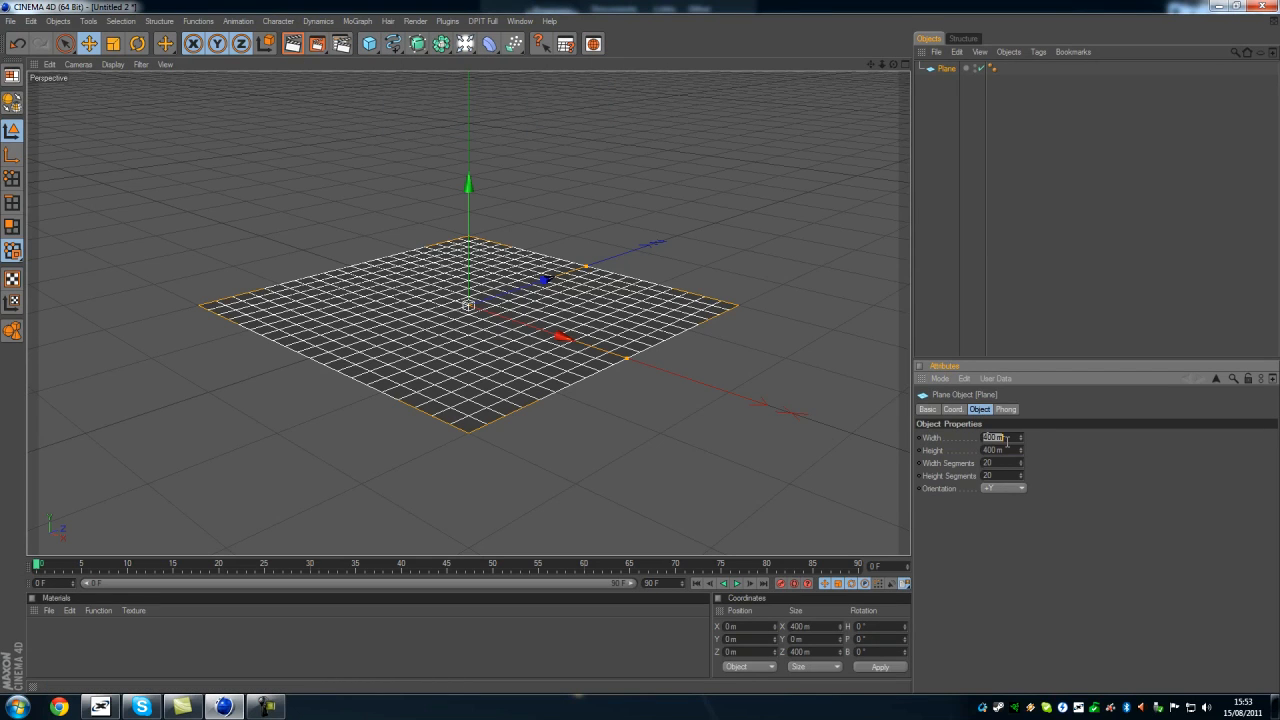
pyautogui.write('4000')
pyautogui.press('Tab')
pyautogui.write('4000')
pyautogui.press('Tab')
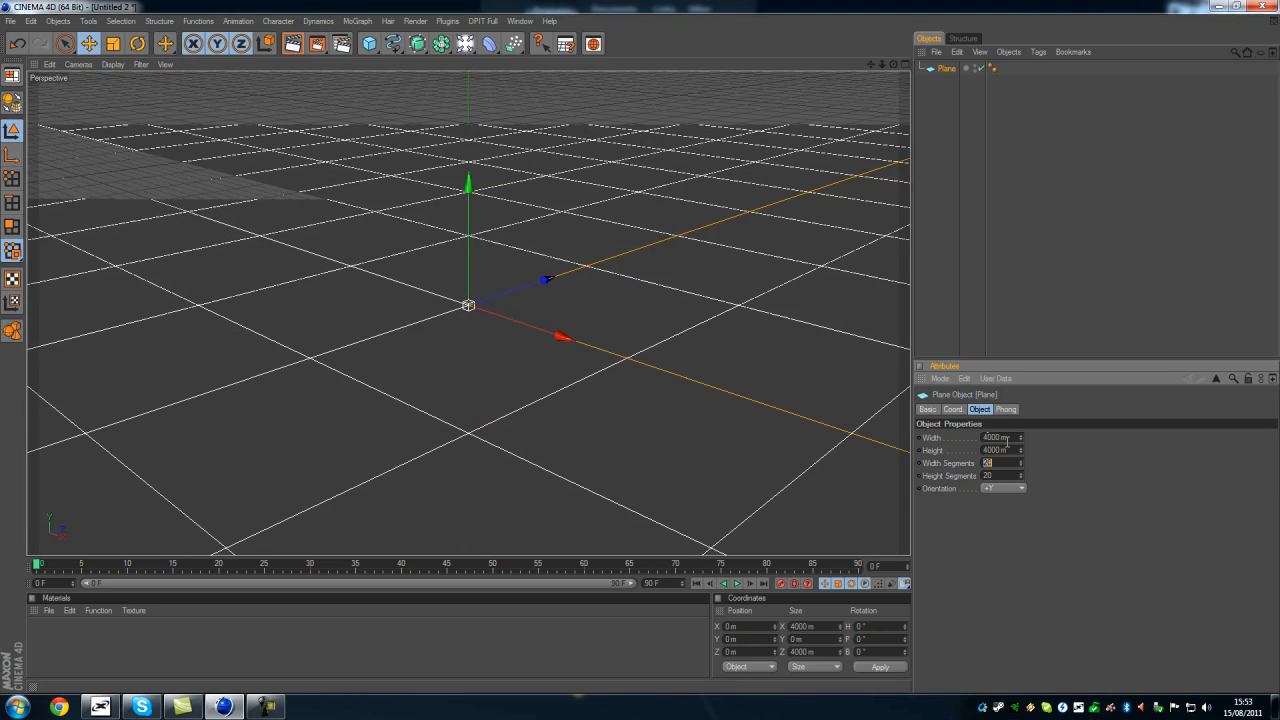
pyautogui.write('50')
pyautogui.press('Tab')
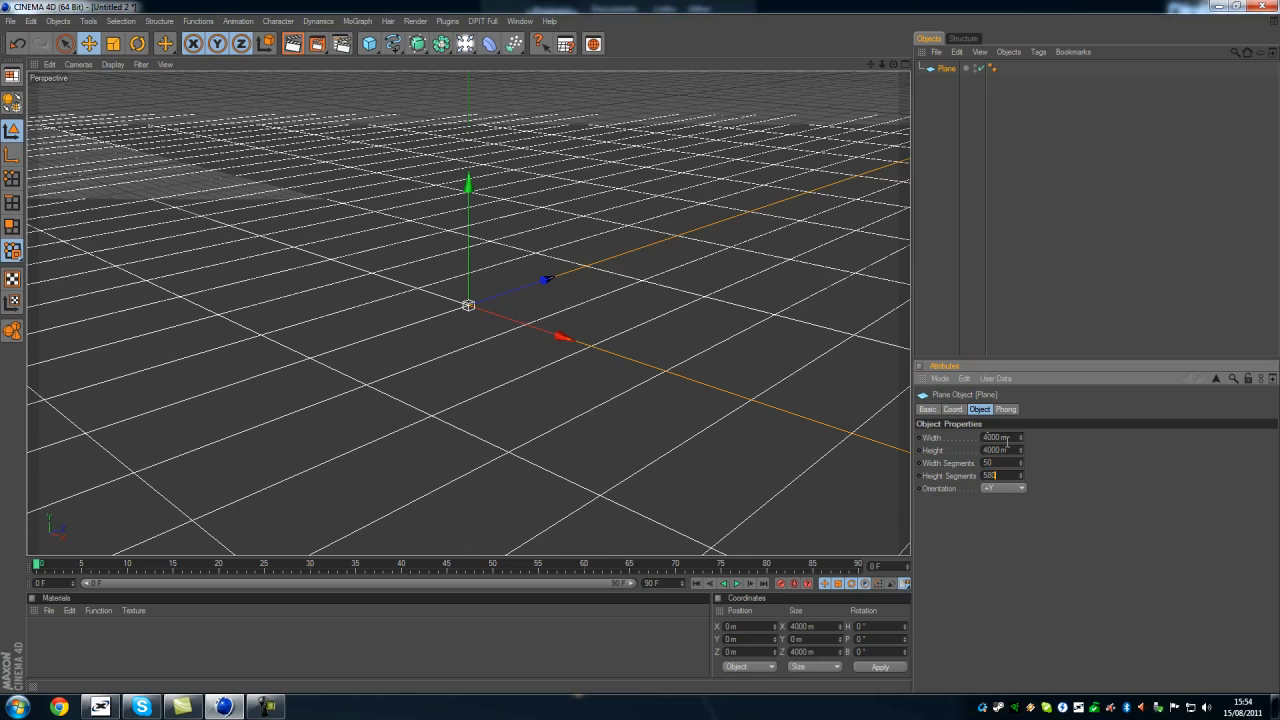
pyautogui.press('Return')
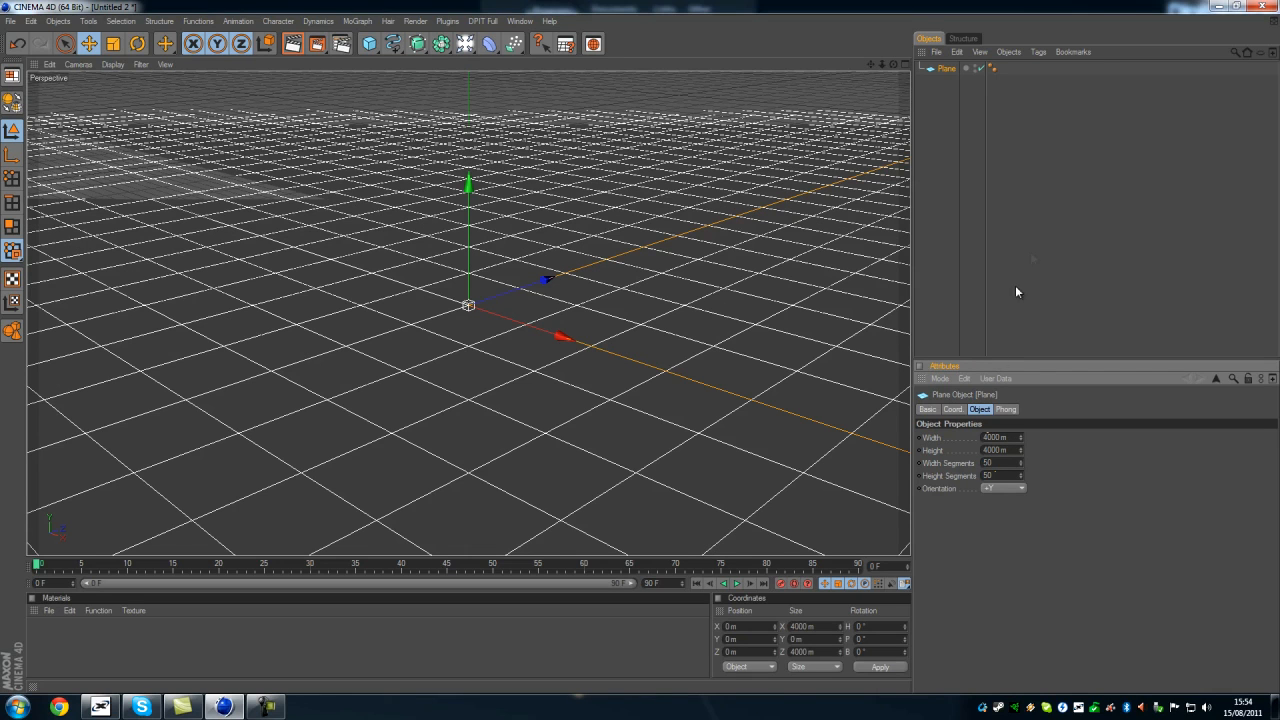
# Add a Bend deformer as a child of the plane with 90° strength and a bank rotation of -90°.
pyautogui.moveTo(490, 50); pyautogui.dragTo(536, 57)
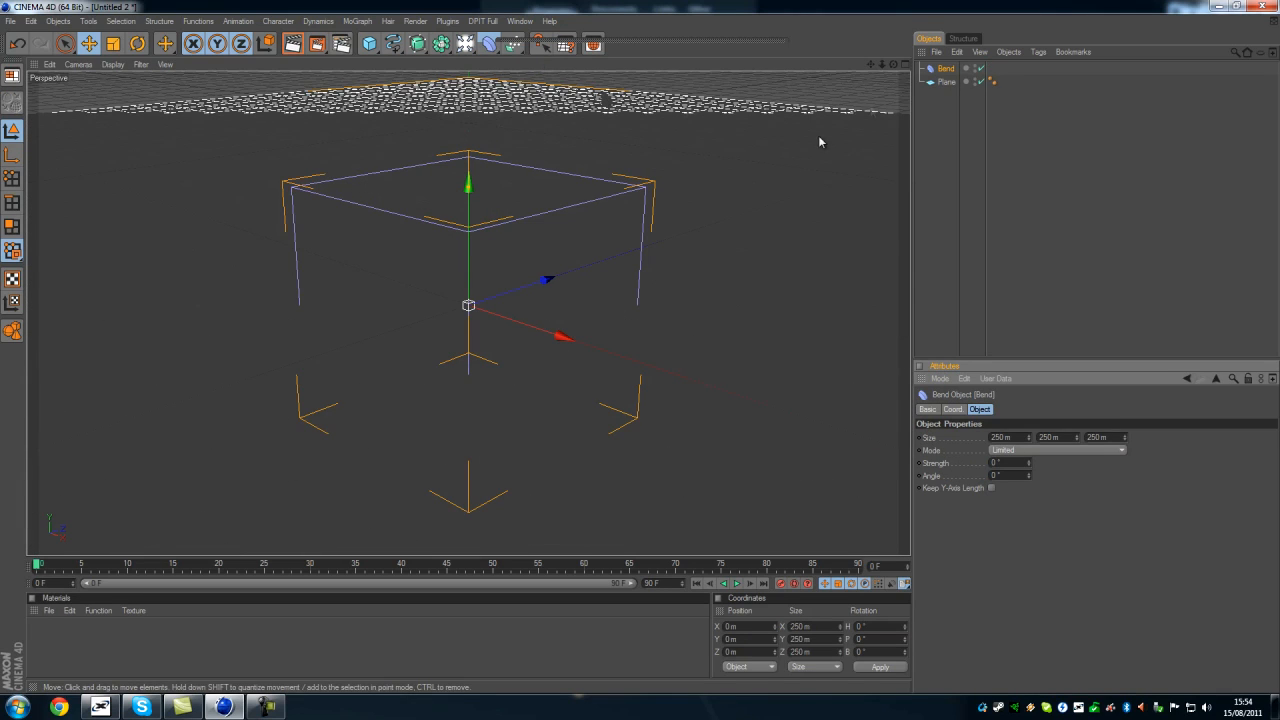
pyautogui.moveTo(945, 69); pyautogui.dragTo(948, 86)
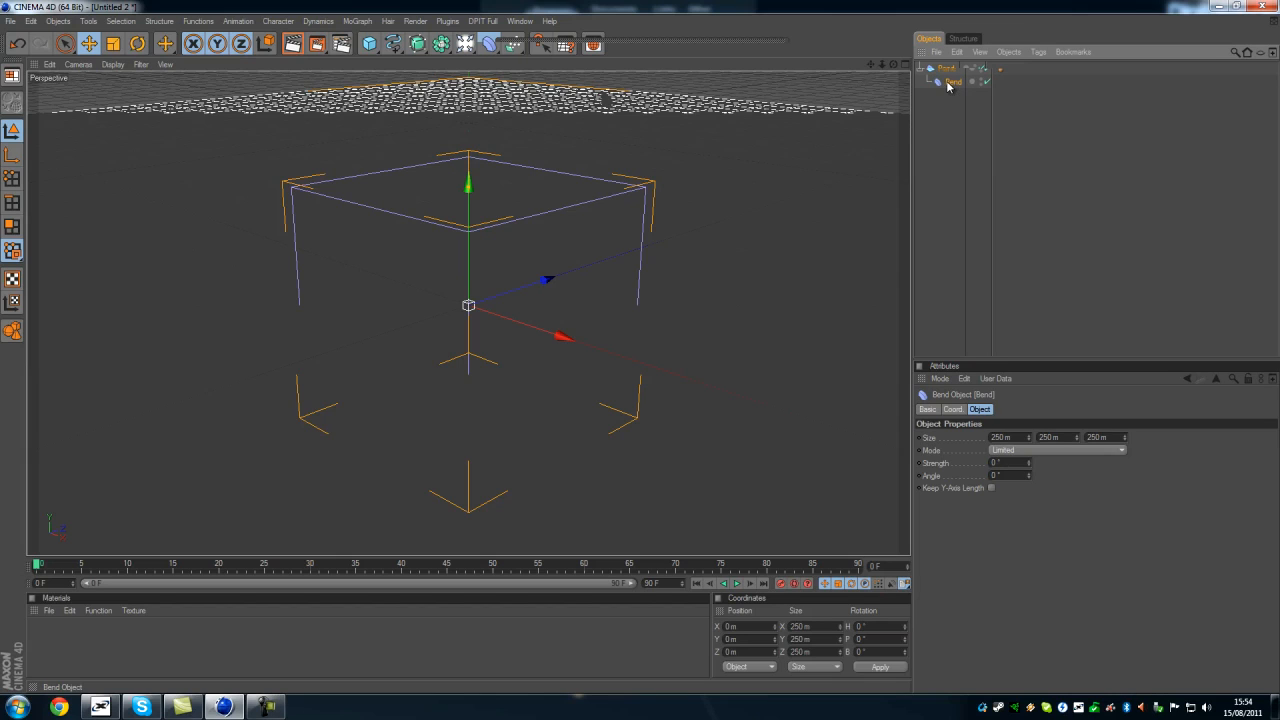
pyautogui.click(983, 410)
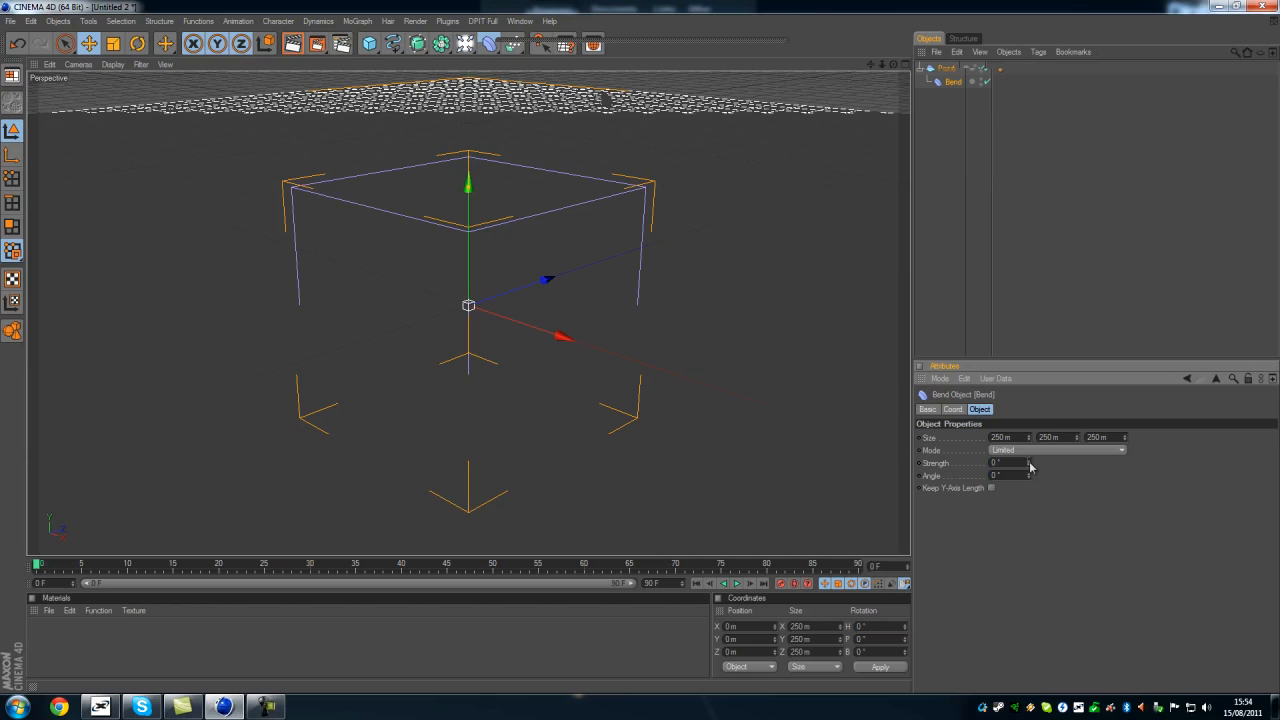
pyautogui.press('Return')
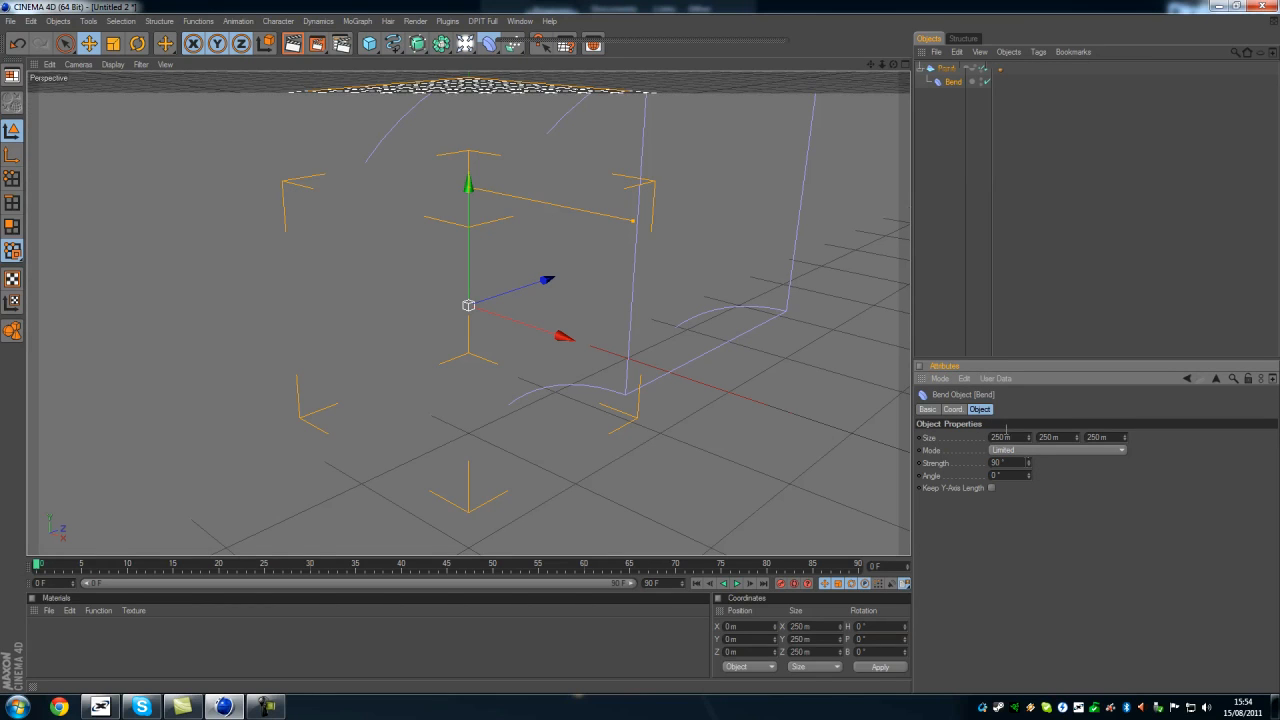
pyautogui.click(953, 410)
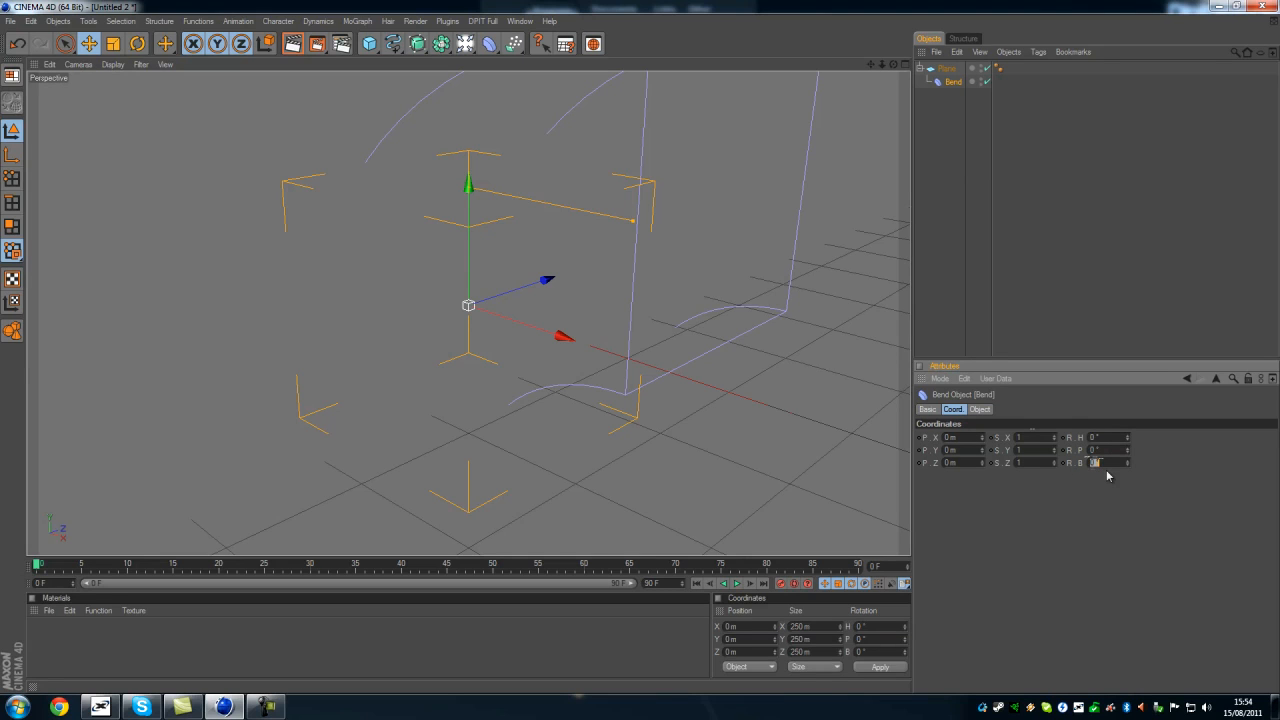
pyautogui.press('Return')
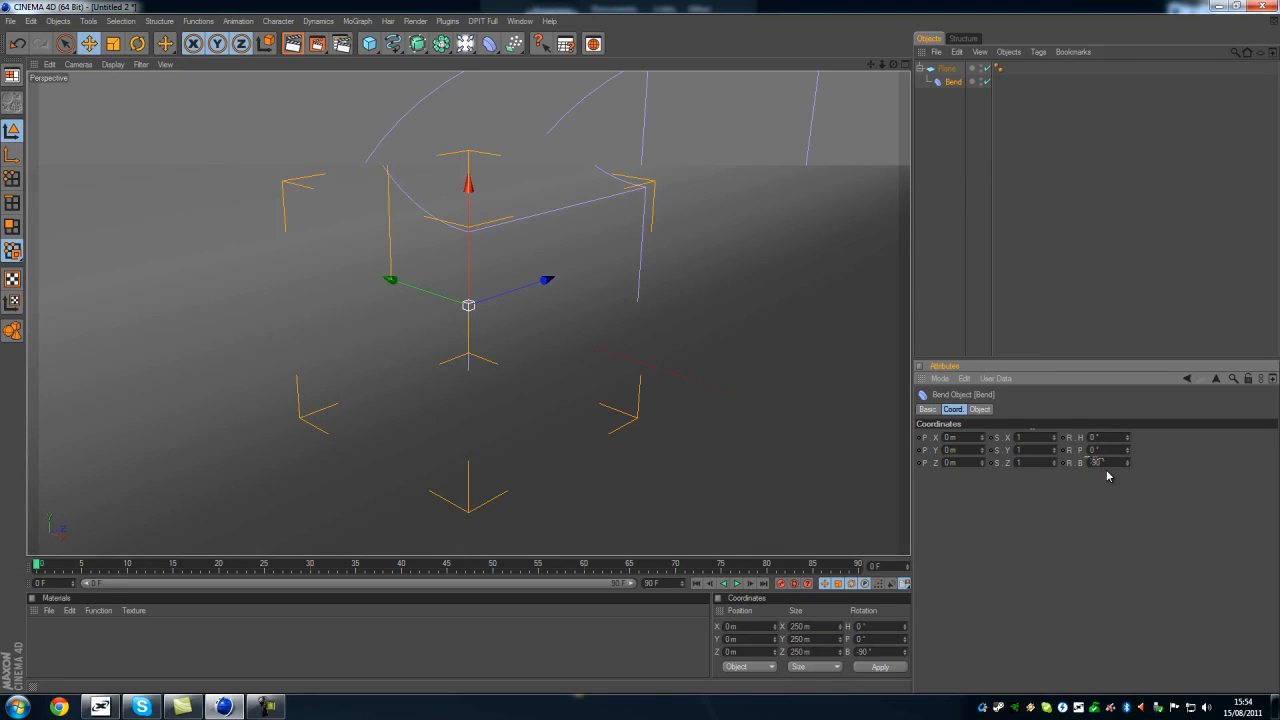
# Set the plane's heading rotation to -90° and deselect it.
pyautogui.click(947, 70)
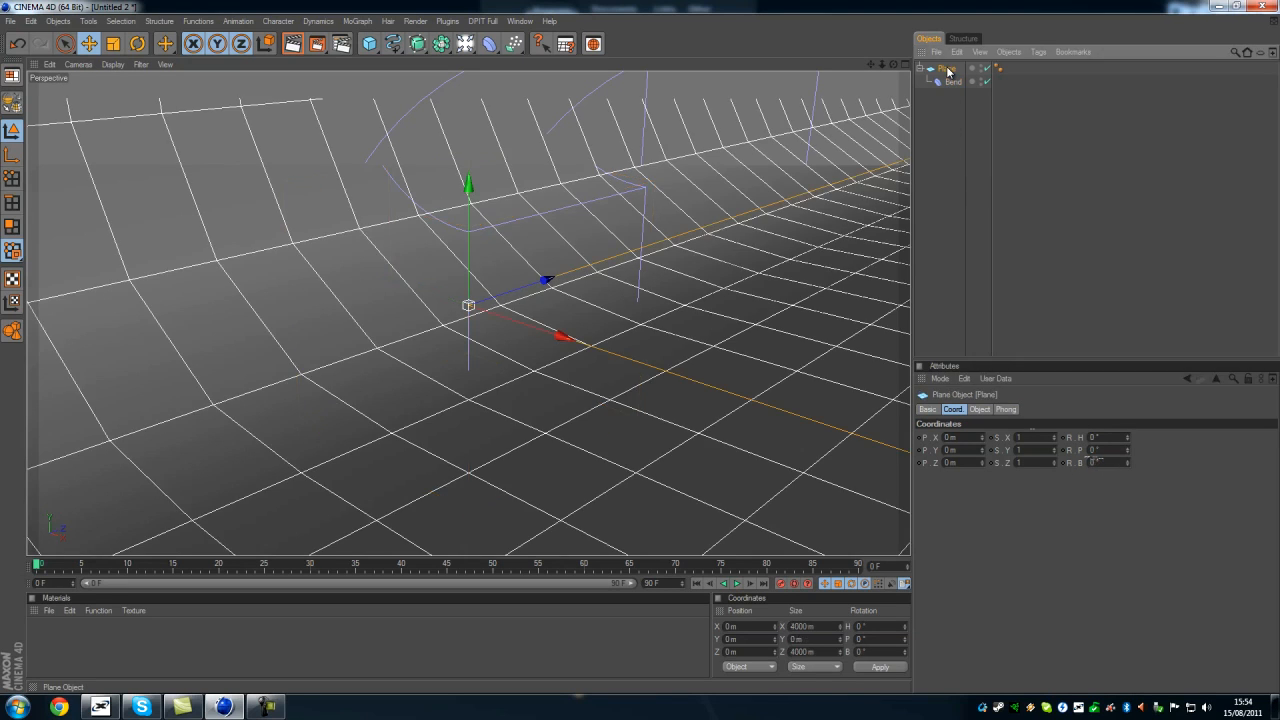
pyautogui.click(955, 410)
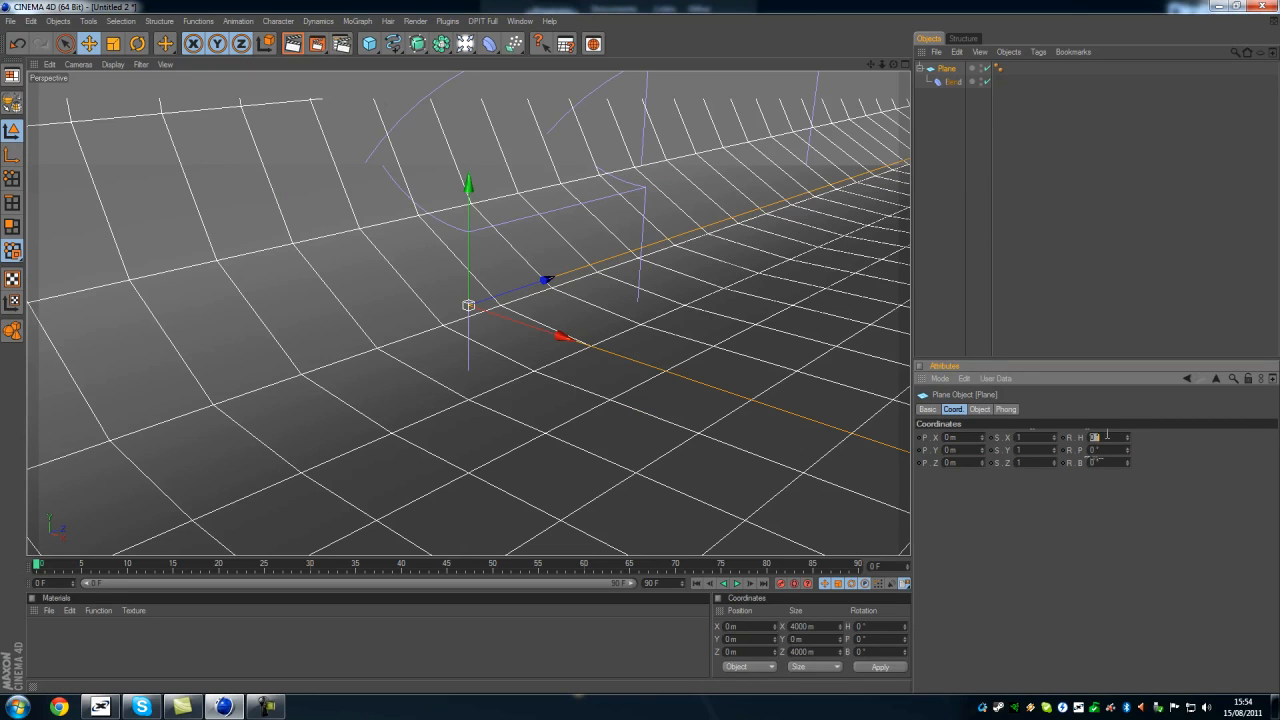
pyautogui.click(1107, 436)
pyautogui.write('-90')
pyautogui.press('Return')
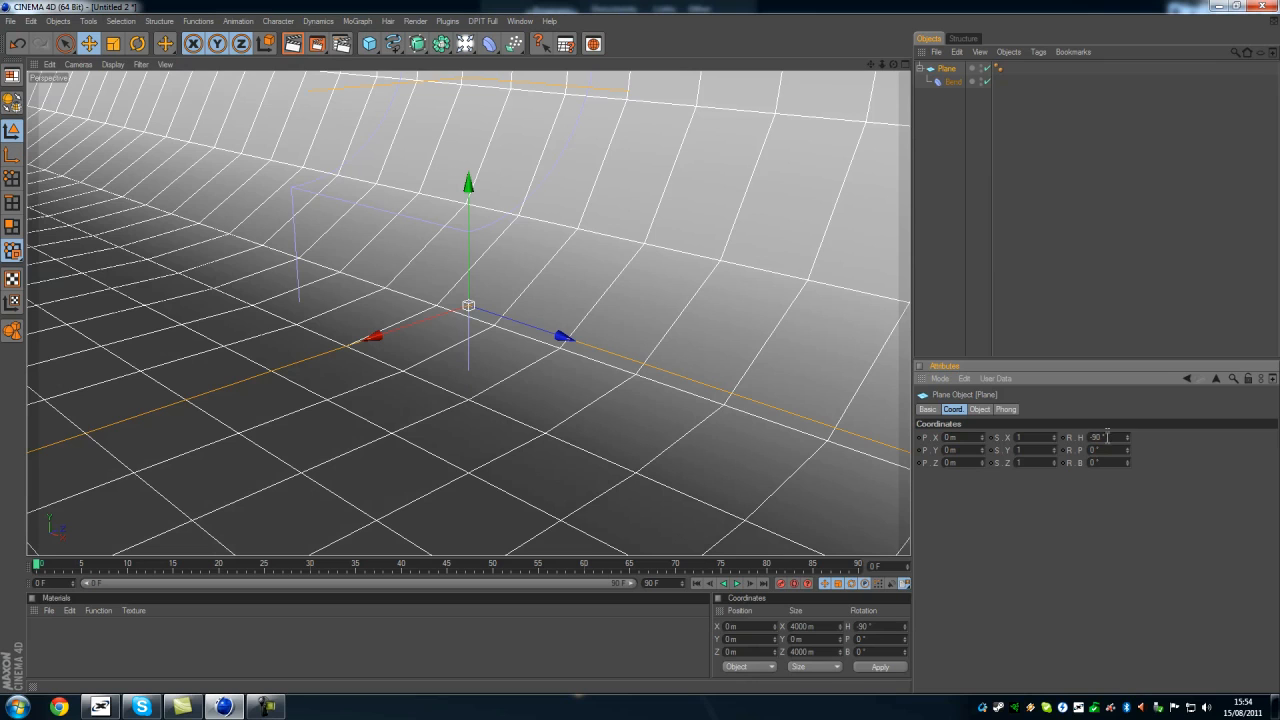
pyautogui.click(947, 233)
# Add a MoGraph text object and move it along Z to about -267 m, in front of the curved backdrop.
pyautogui.keyDown('alt'); pyautogui.moveTo(763, 238); pyautogui.dragTo(641, 352); pyautogui.keyUp('alt')
pyautogui.scroll(3, 641, 350)
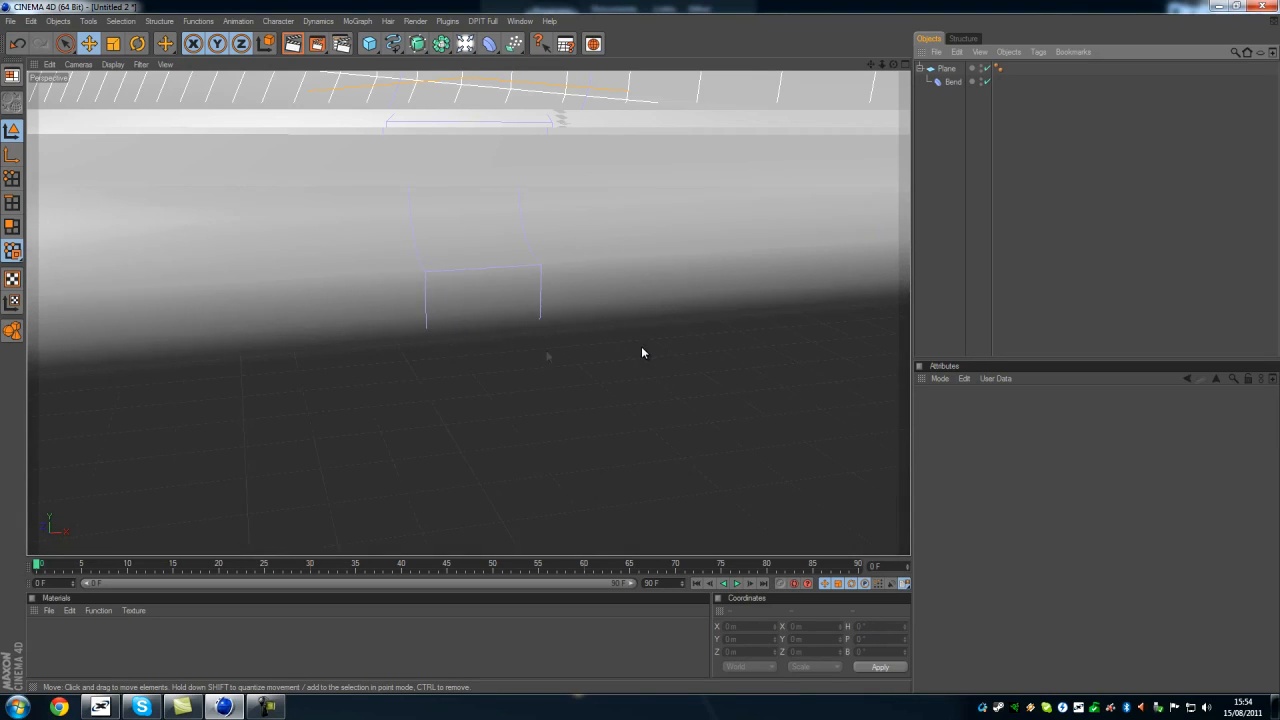
pyautogui.keyDown('alt'); pyautogui.moveTo(641, 350); pyautogui.dragTo(640, 350, button='middle'); pyautogui.keyUp('alt')
pyautogui.click(362, 22)
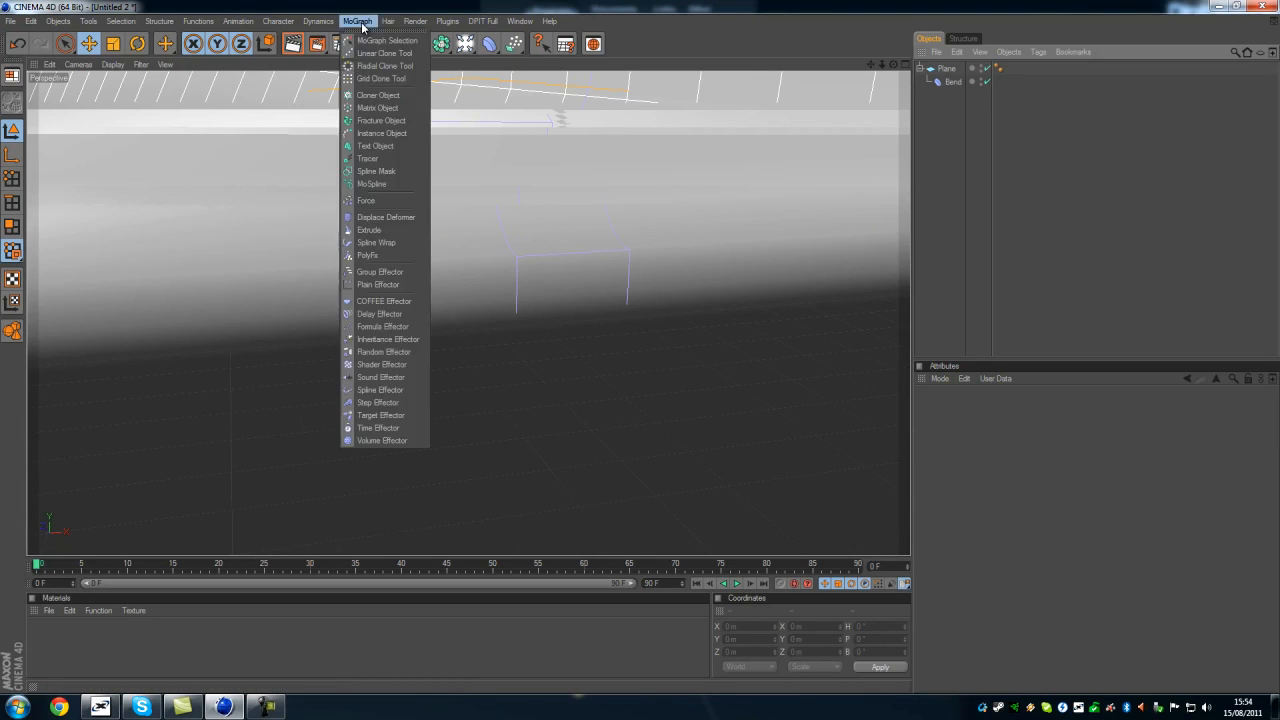
pyautogui.click(375, 146)
pyautogui.moveTo(540, 287); pyautogui.dragTo(640, 346)
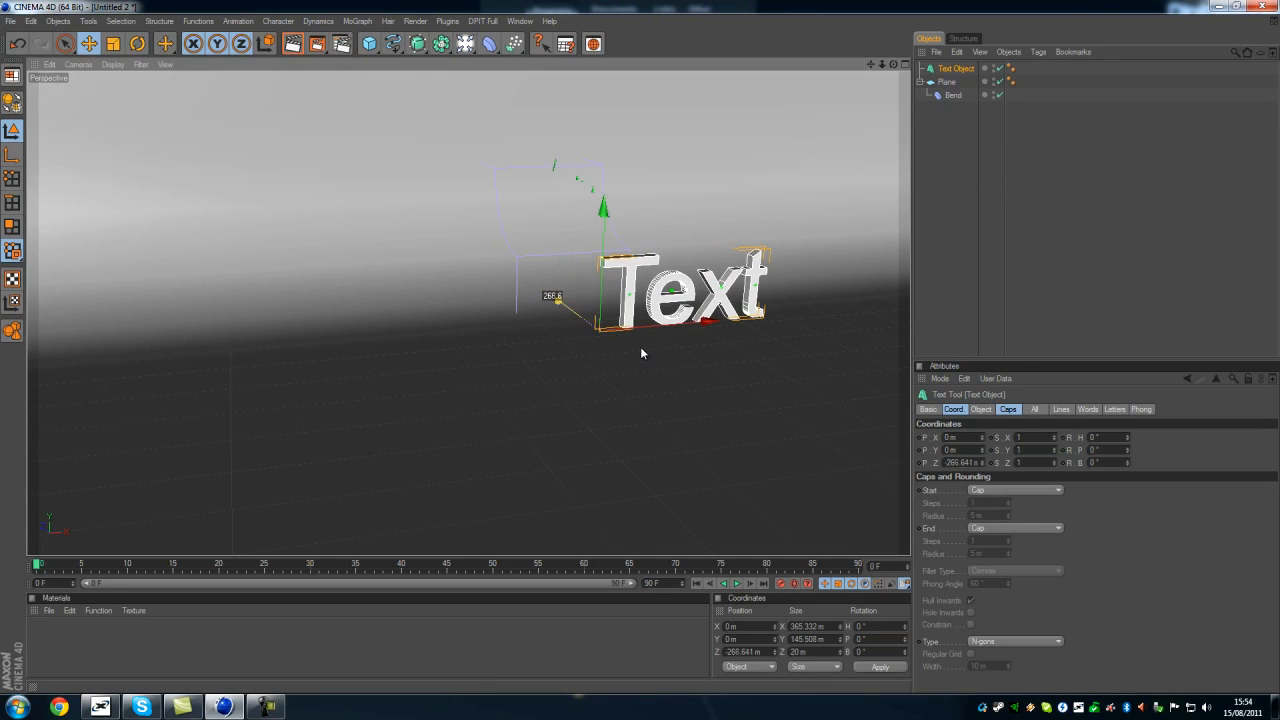
# Change the text object's wording to "DIGITAL MEDIA" and set its alignment to Middle.
pyautogui.click(980, 412)
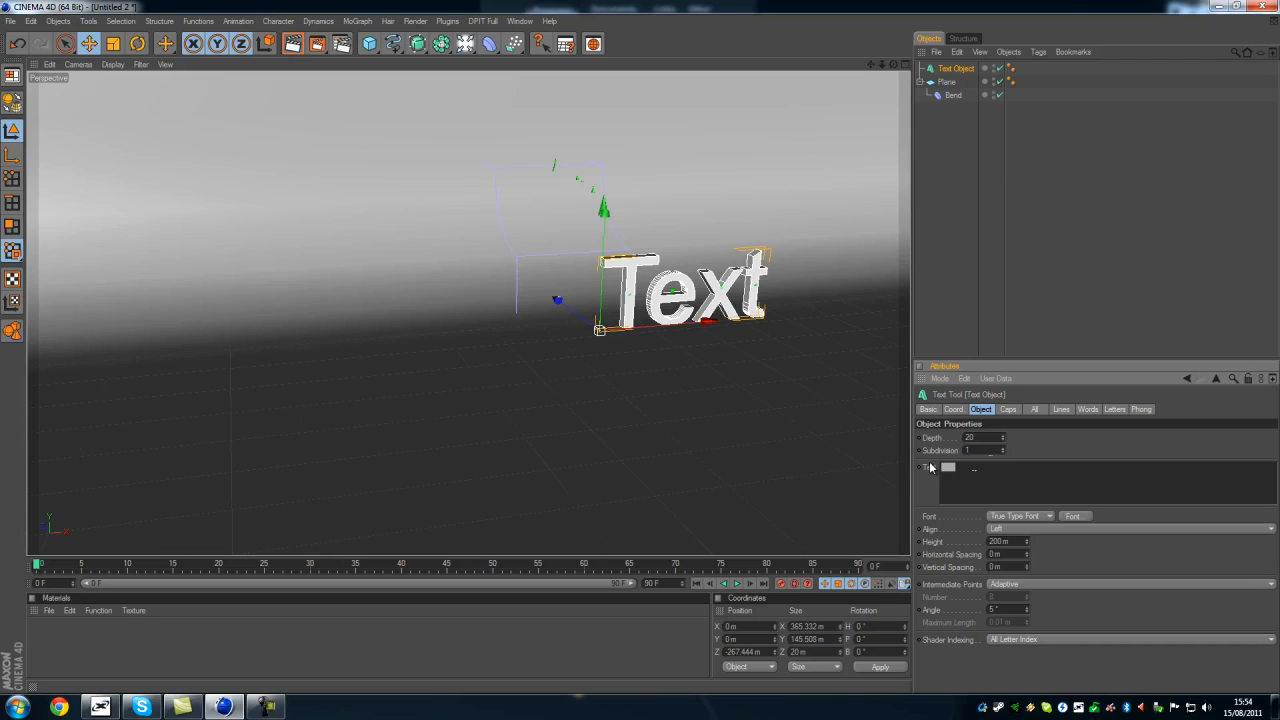
pyautogui.write('DIGITAL MEDIA')
pyautogui.click(1072, 527)
pyautogui.click(1025, 552)
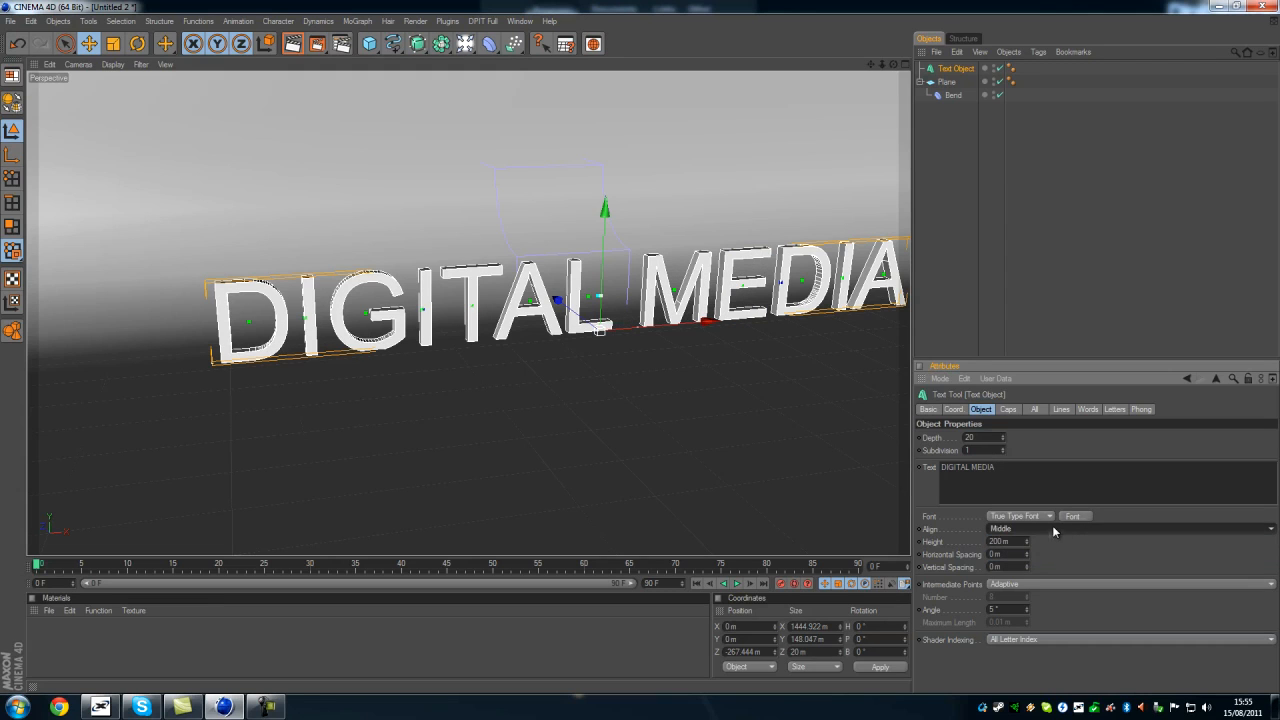
# Change the text's font to a wide sans-serif and set its horizontal spacing to -40 m.
pyautogui.click(1071, 517)
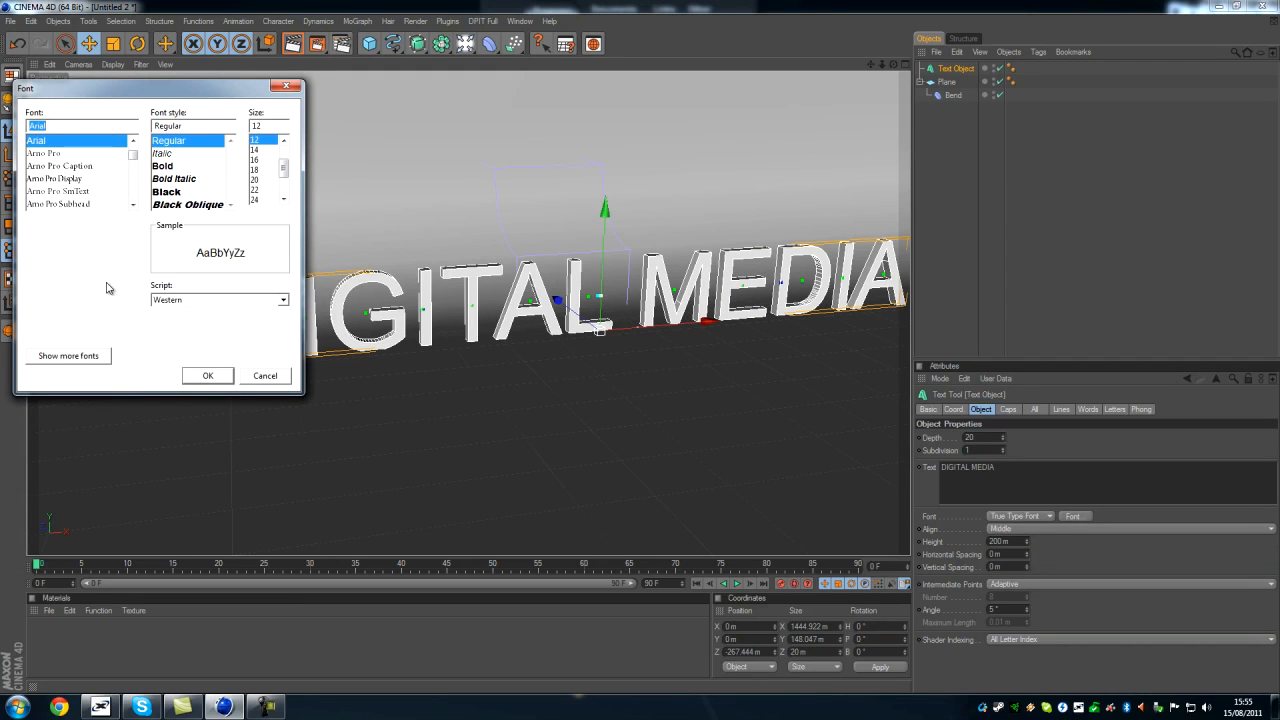
pyautogui.click(208, 375)
pyautogui.moveTo(1027, 557); pyautogui.dragTo(1027, 560)
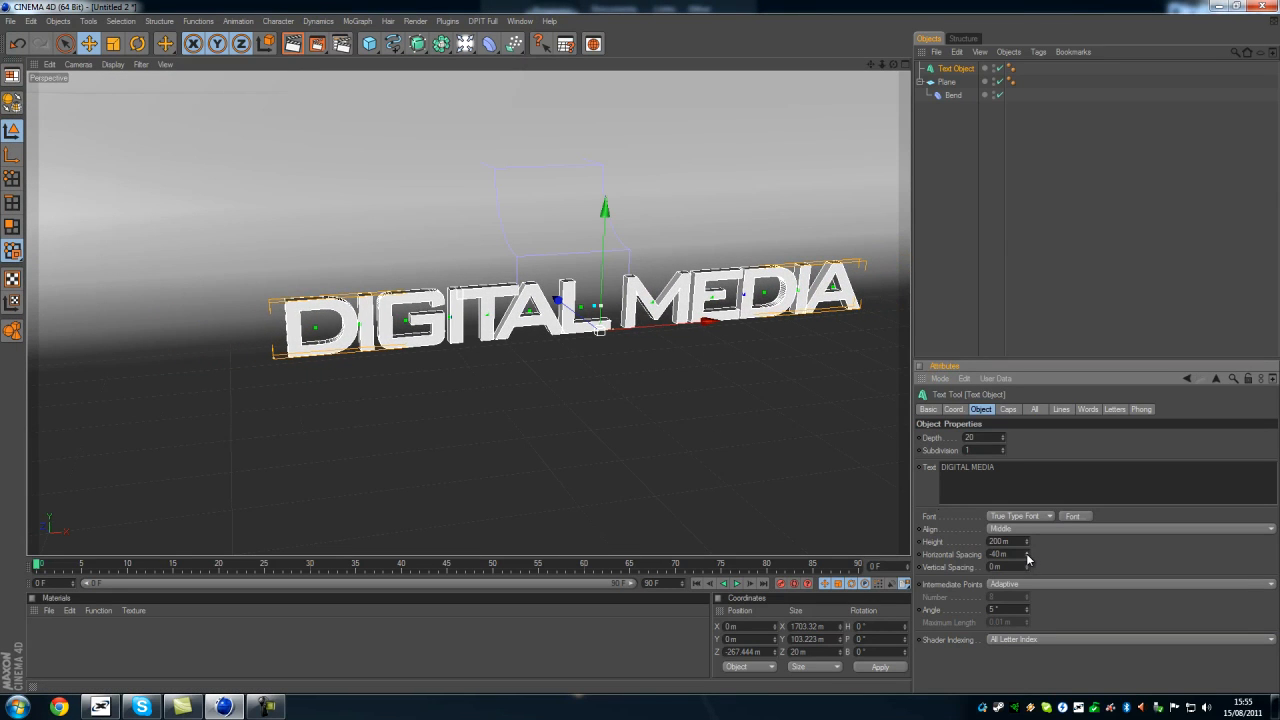
# Set the depth of the DIGITAL MEDIA text to 80.
pyautogui.keyDown('alt'); pyautogui.moveTo(648, 347); pyautogui.dragTo(641, 347); pyautogui.keyUp('alt')
pyautogui.keyDown('alt'); pyautogui.moveTo(641, 347); pyautogui.dragTo(635, 352, button='middle'); pyautogui.keyUp('alt')
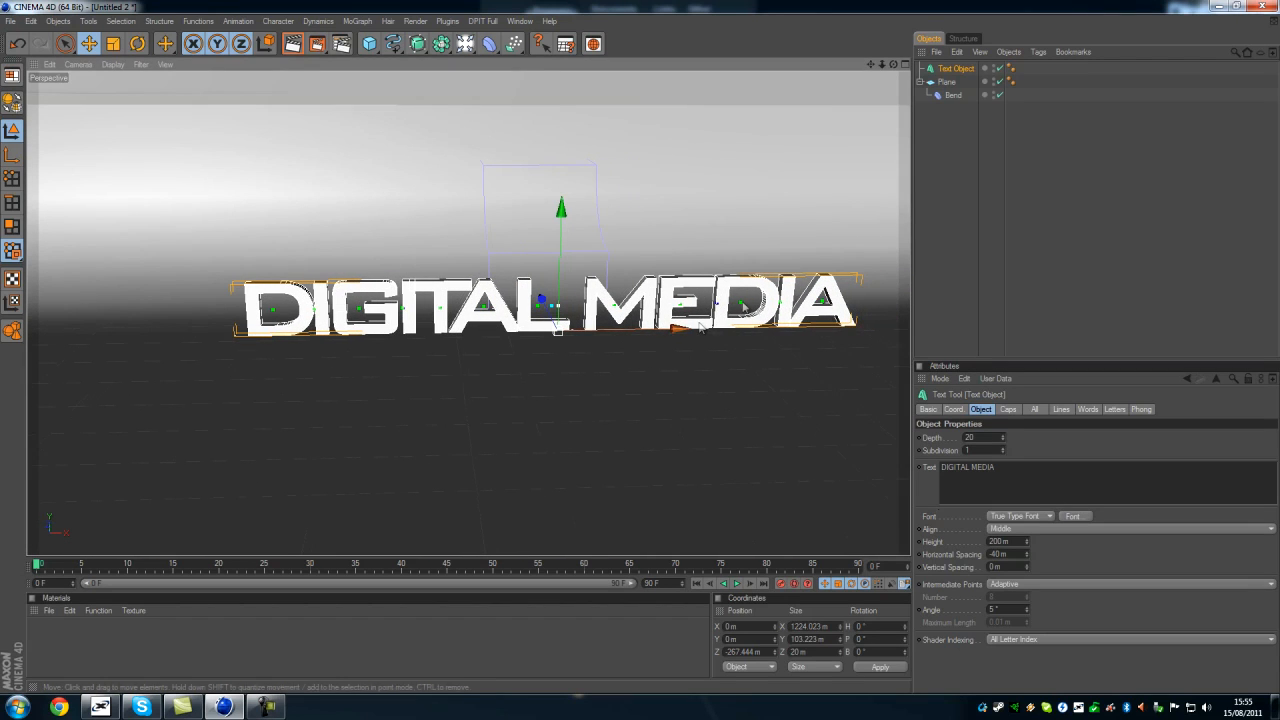
pyautogui.doubleClick(975, 437)
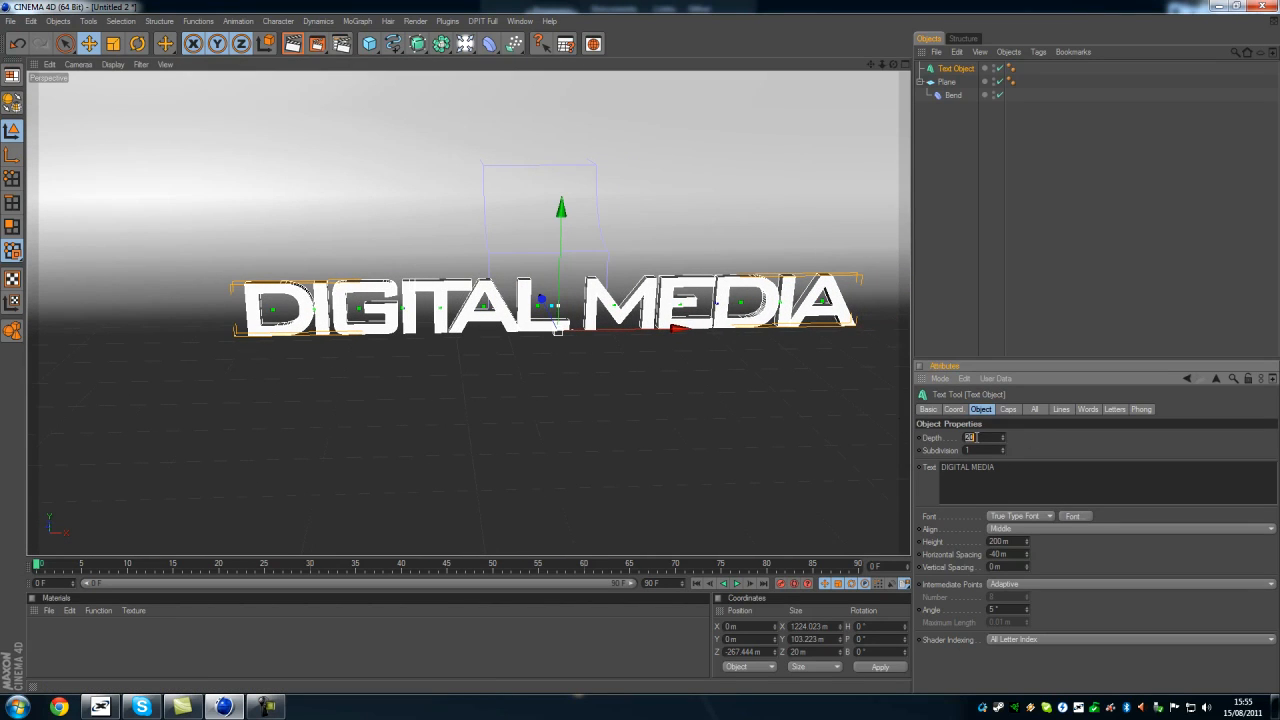
pyautogui.write('80')
pyautogui.press('Return')
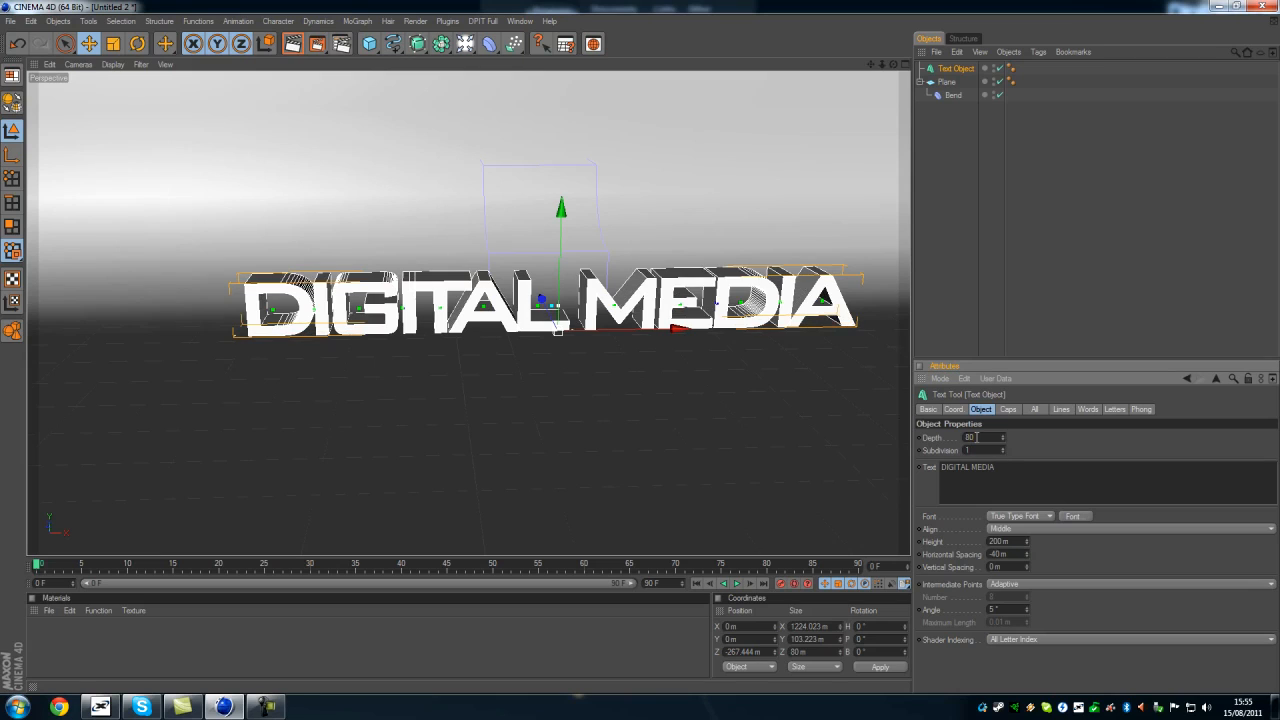
# Collapse the plane's hierarchy and rename the text object as "Outter".
pyautogui.click(920, 82)
pyautogui.doubleClick(960, 69)
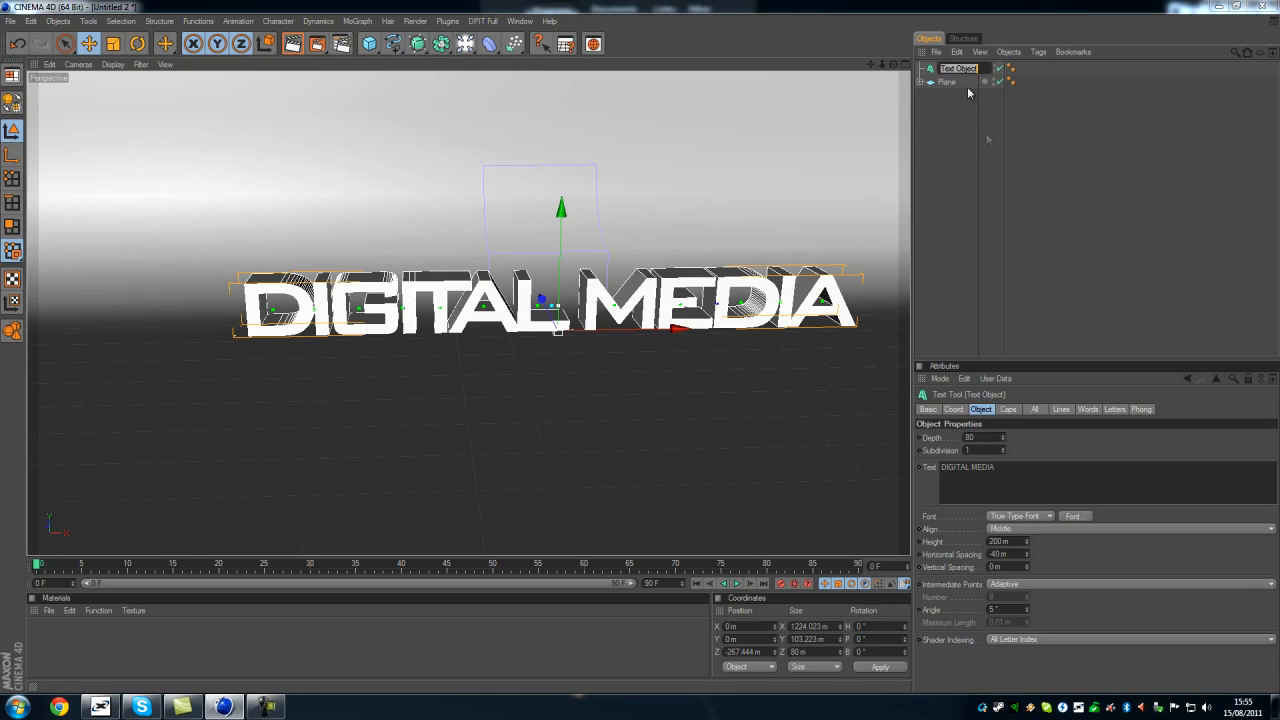
pyautogui.write('Outter')
pyautogui.press('Return')
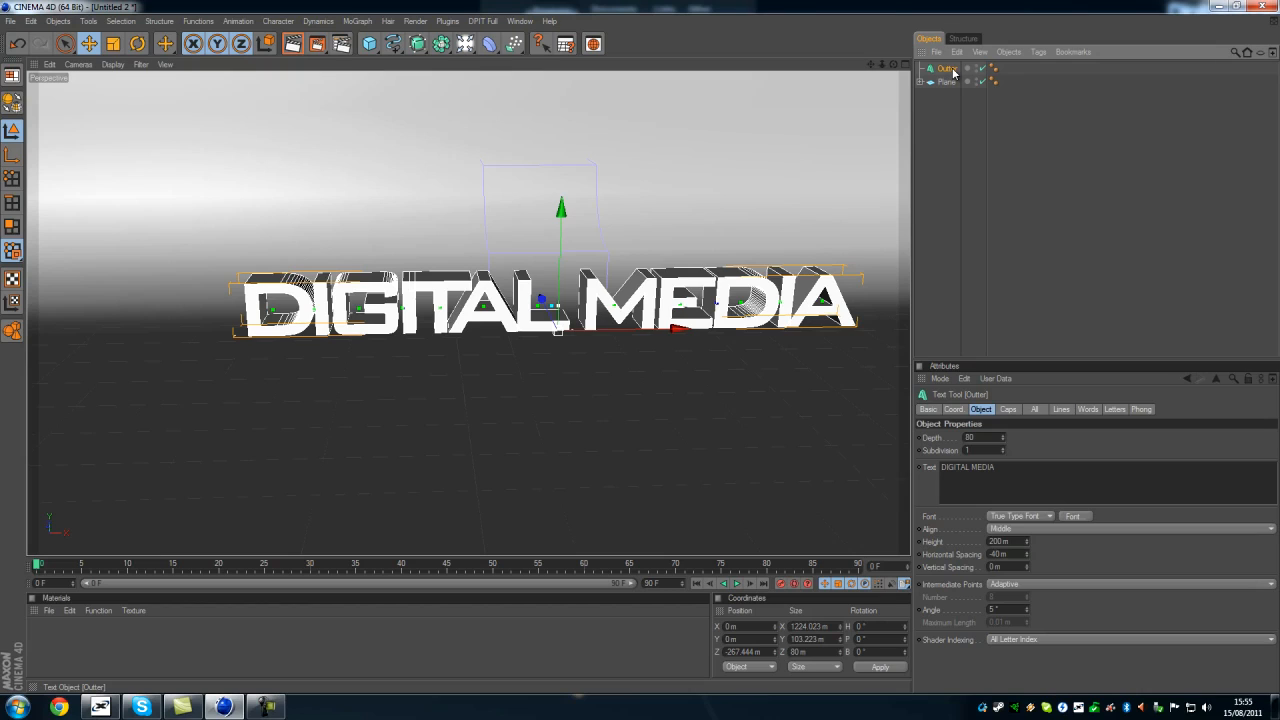
# Duplicate the Outter text object and rename the copy as "Inner".
pyautogui.hotkey('ctrl', 'c')
pyautogui.hotkey('ctrl', 'v')
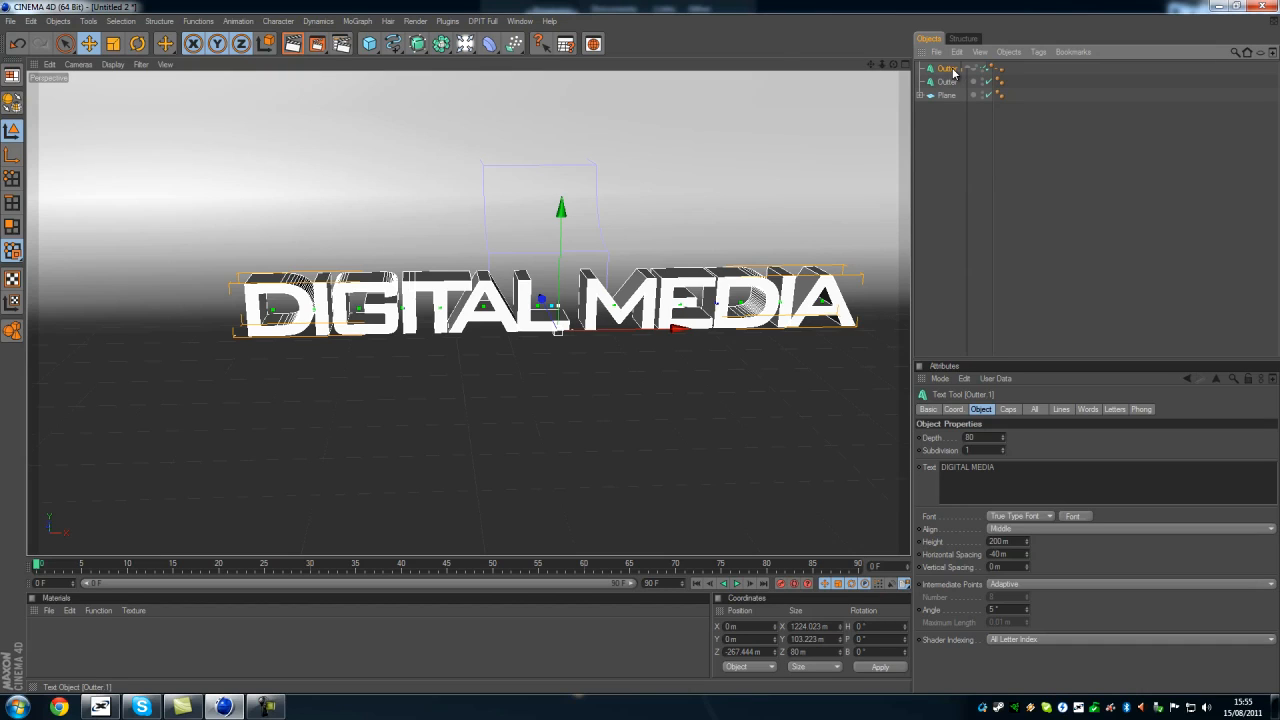
pyautogui.doubleClick(950, 69)
pyautogui.write('Inner')
pyautogui.press('Return')
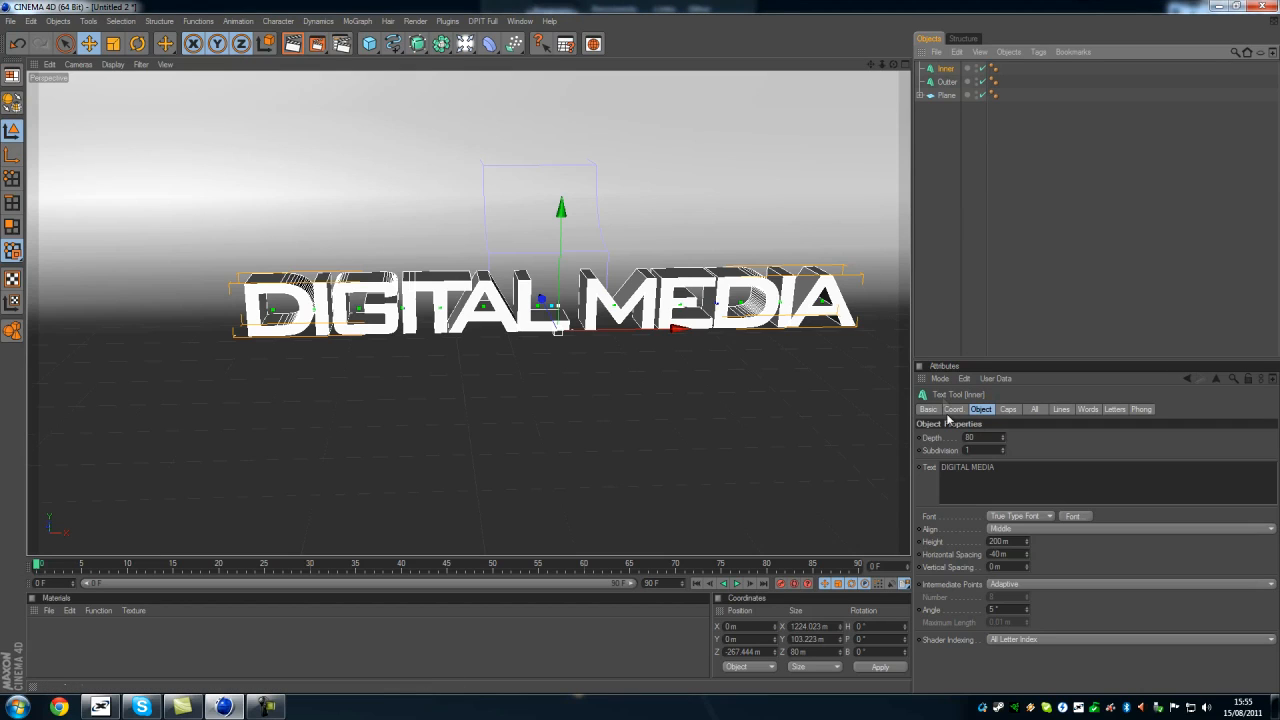
# Set the depth of the Inner text object to 30.
pyautogui.doubleClick(981, 437)
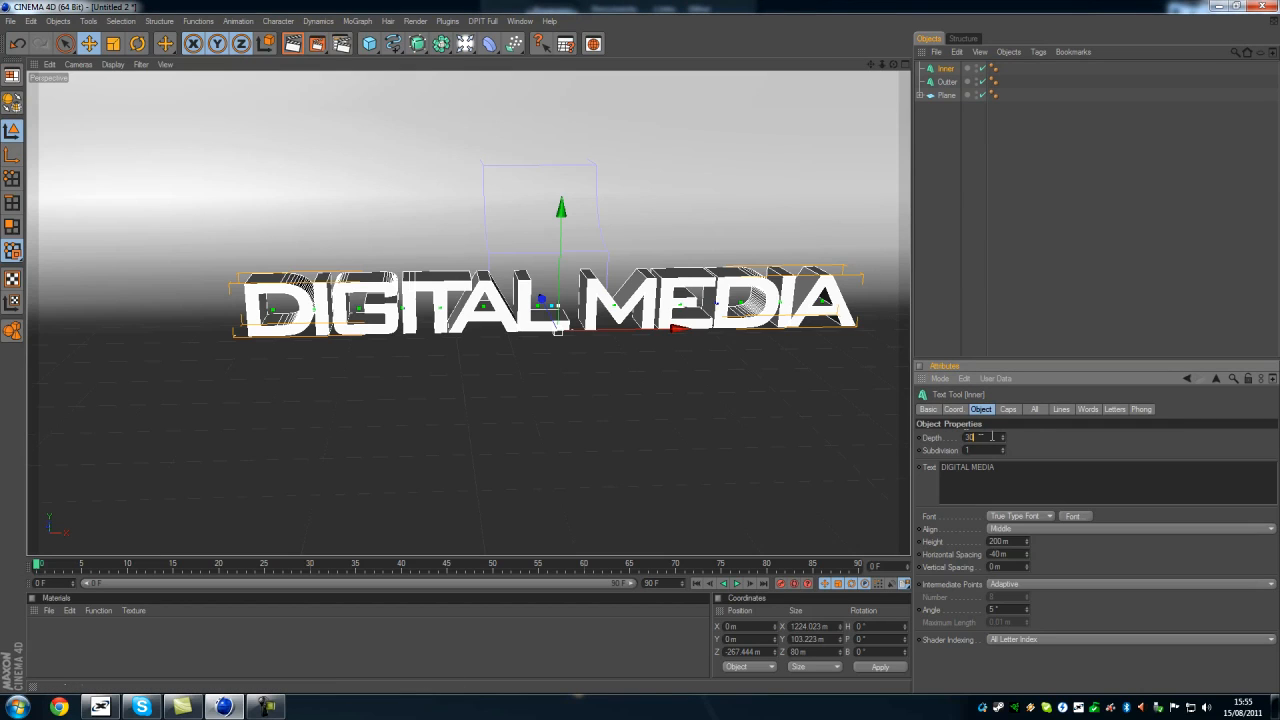
pyautogui.write('30')
pyautogui.press('Return')
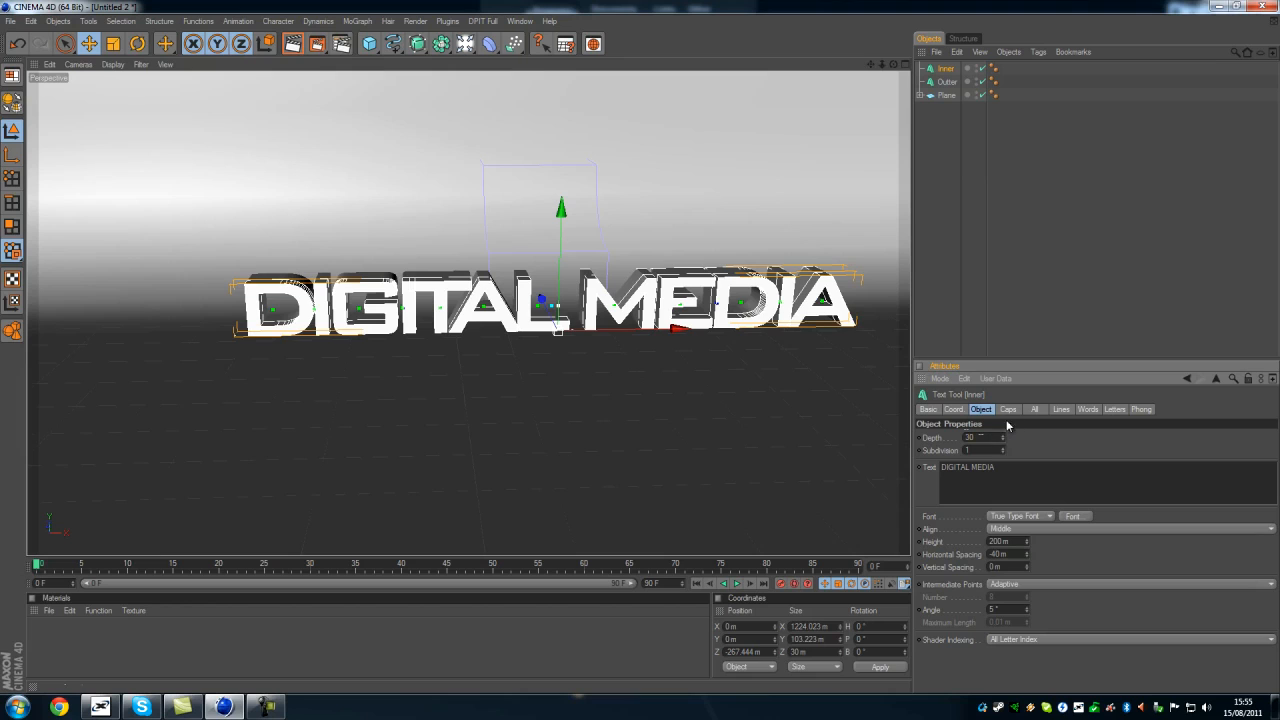
# Set the Inner text's start and end caps to Fillet Cap with 4 steps each.
pyautogui.click(1013, 411)
pyautogui.click(1010, 437)
pyautogui.click(998, 489)
pyautogui.click(1000, 477)
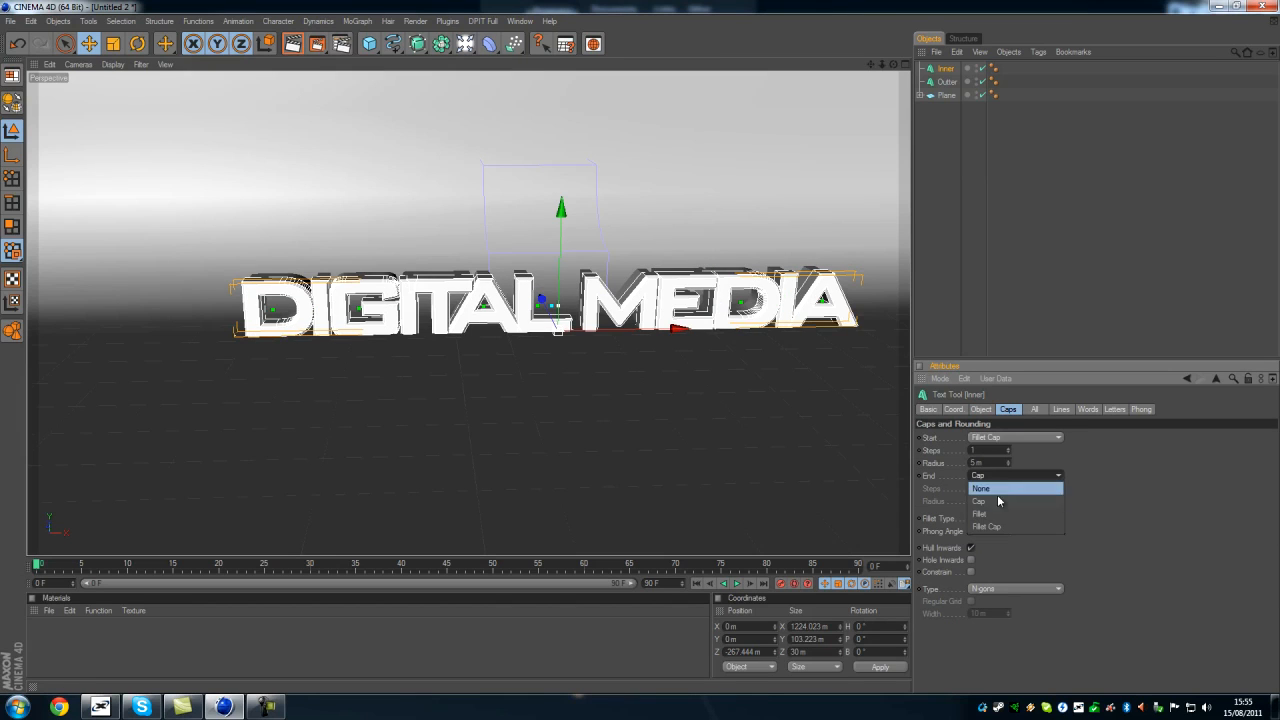
pyautogui.click(995, 526)
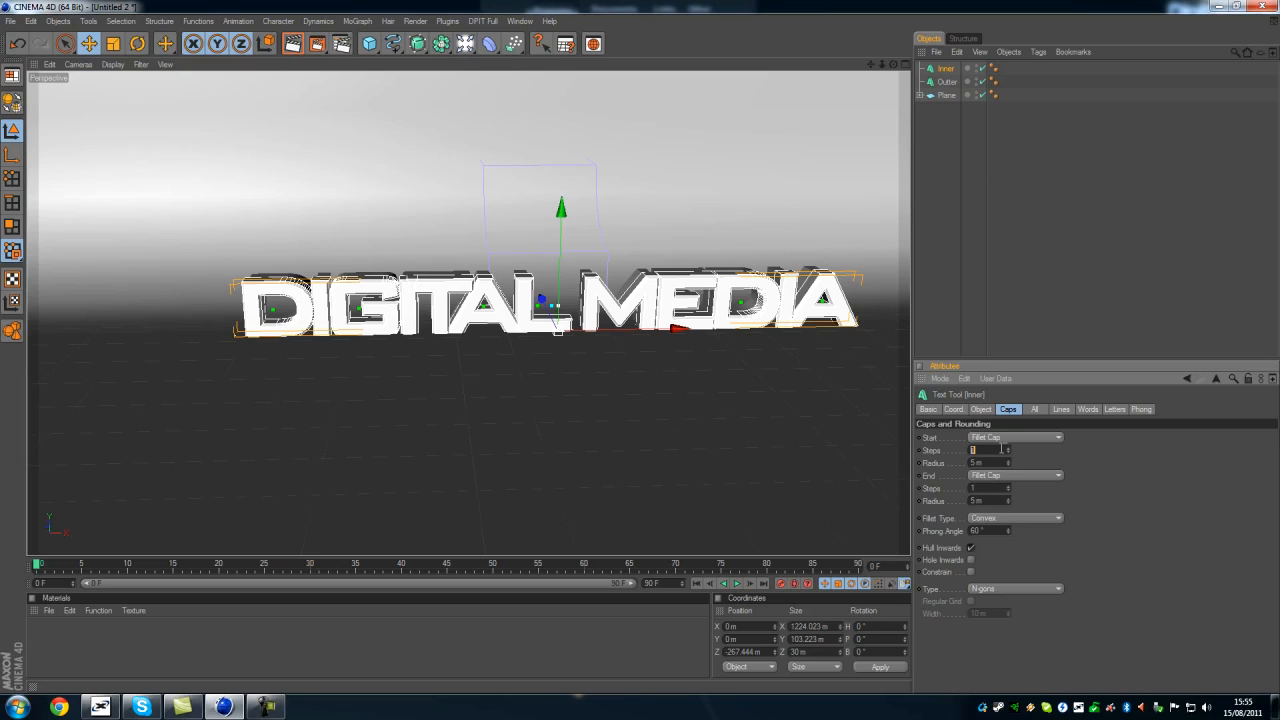
pyautogui.press('Tab')
pyautogui.press('Tab')
pyautogui.press('Tab')
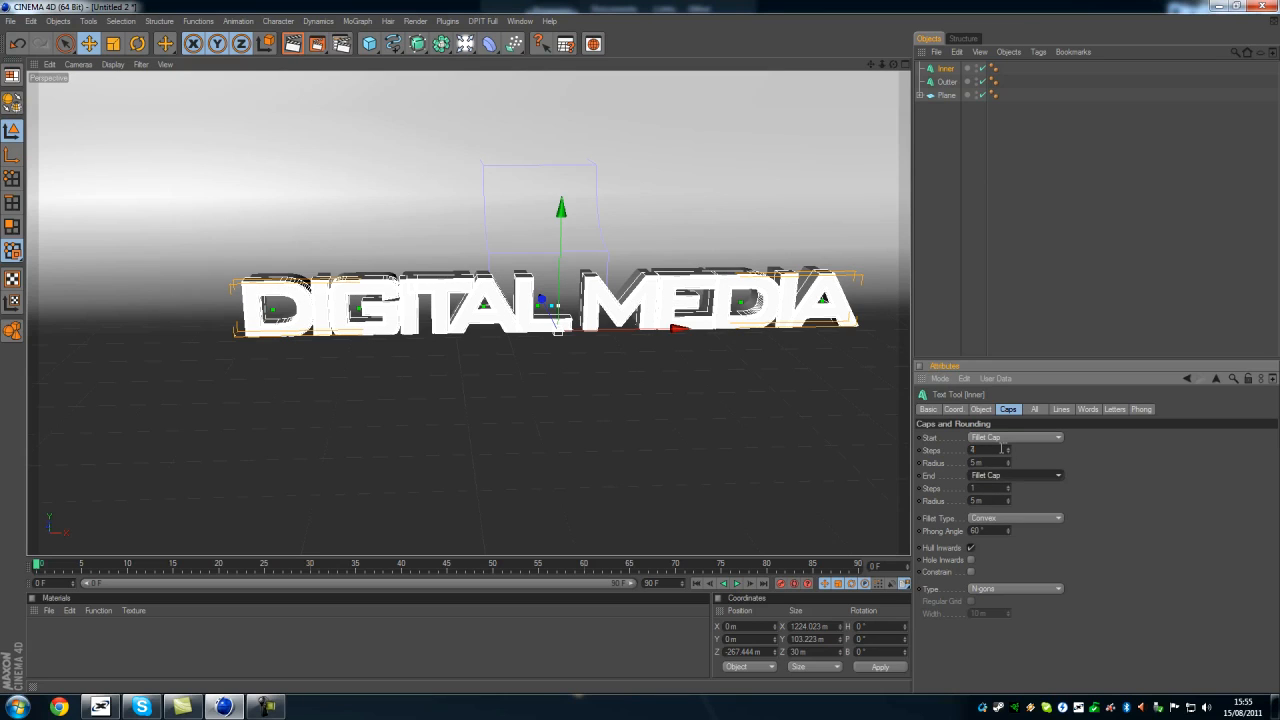
pyautogui.write('4')
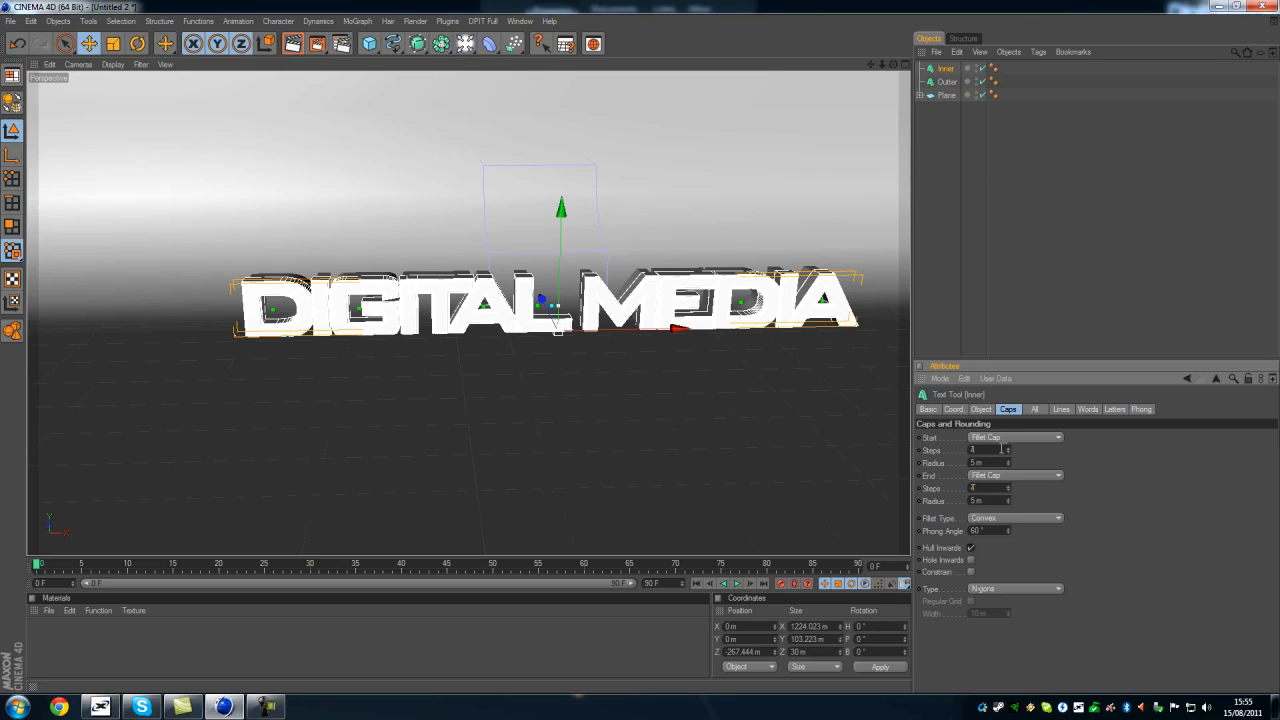
# Move the Inner text along the Z axis to about -241 m and deselect it.
pyautogui.keyDown('alt'); pyautogui.moveTo(573, 392); pyautogui.dragTo(638, 345); pyautogui.keyUp('alt')
pyautogui.moveTo(498, 302); pyautogui.dragTo(484, 294)
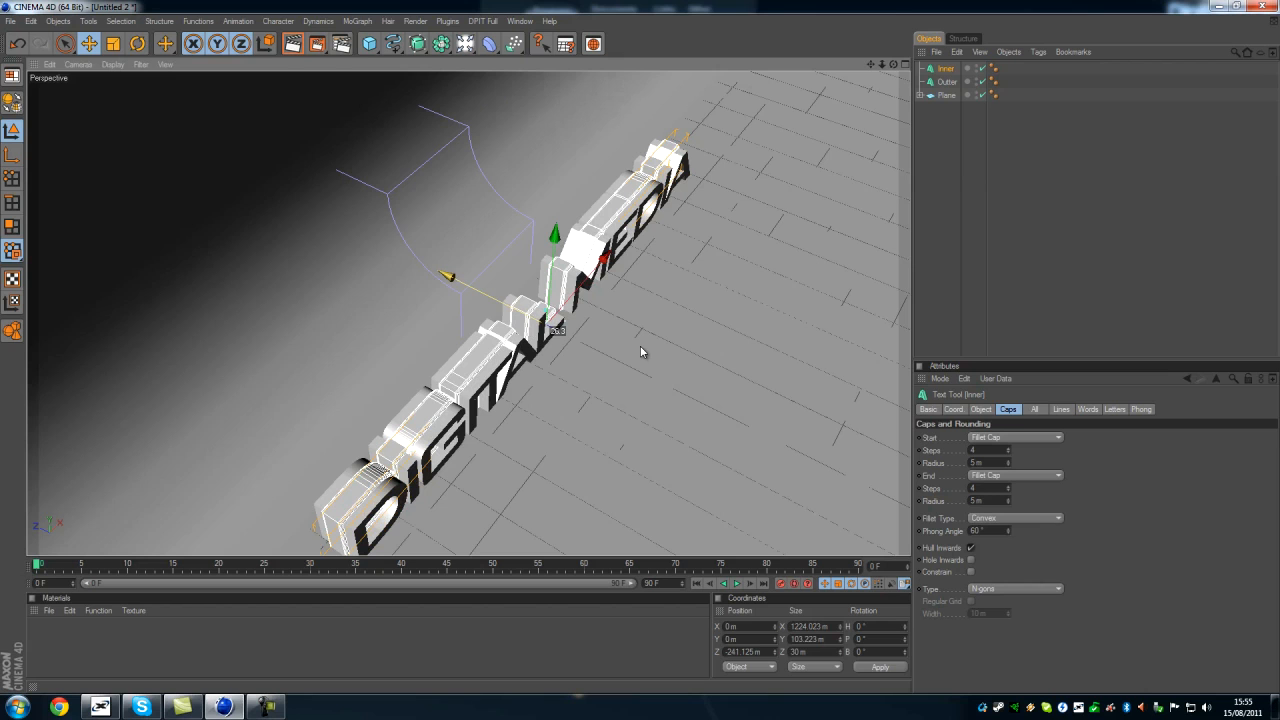
pyautogui.click(920, 221)
# Frame the DIGITAL MEDIA text from a slightly raised angle and add a camera at that view.
pyautogui.keyDown('alt'); pyautogui.moveTo(618, 286); pyautogui.dragTo(645, 350); pyautogui.keyUp('alt')
pyautogui.keyDown('alt'); pyautogui.moveTo(645, 350); pyautogui.dragTo(641, 347, button='middle'); pyautogui.keyUp('alt')
pyautogui.keyDown('alt'); pyautogui.moveTo(608, 285); pyautogui.dragTo(641, 348); pyautogui.keyUp('alt')
pyautogui.keyDown('alt'); pyautogui.moveTo(641, 348); pyautogui.dragTo(641, 347, button='middle'); pyautogui.keyUp('alt')
pyautogui.keyDown('alt'); pyautogui.moveTo(641, 347); pyautogui.dragTo(639, 347); pyautogui.keyUp('alt')
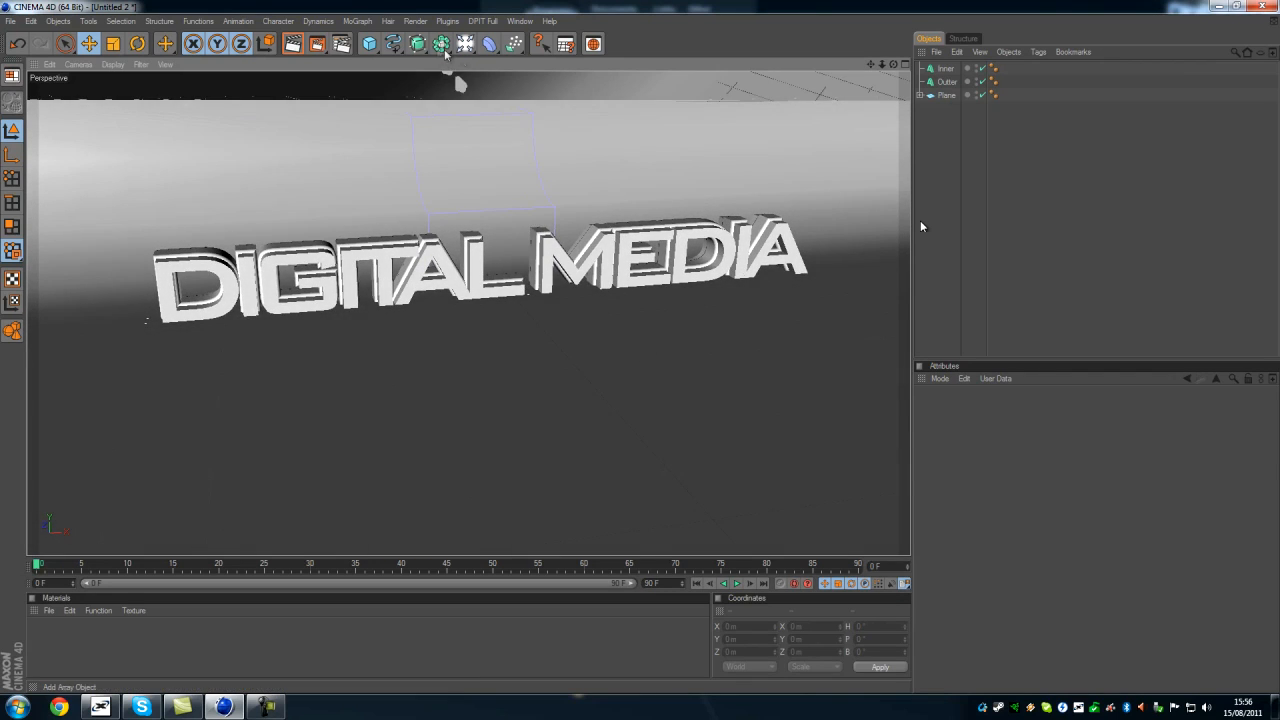
pyautogui.moveTo(465, 43); pyautogui.dragTo(666, 84)
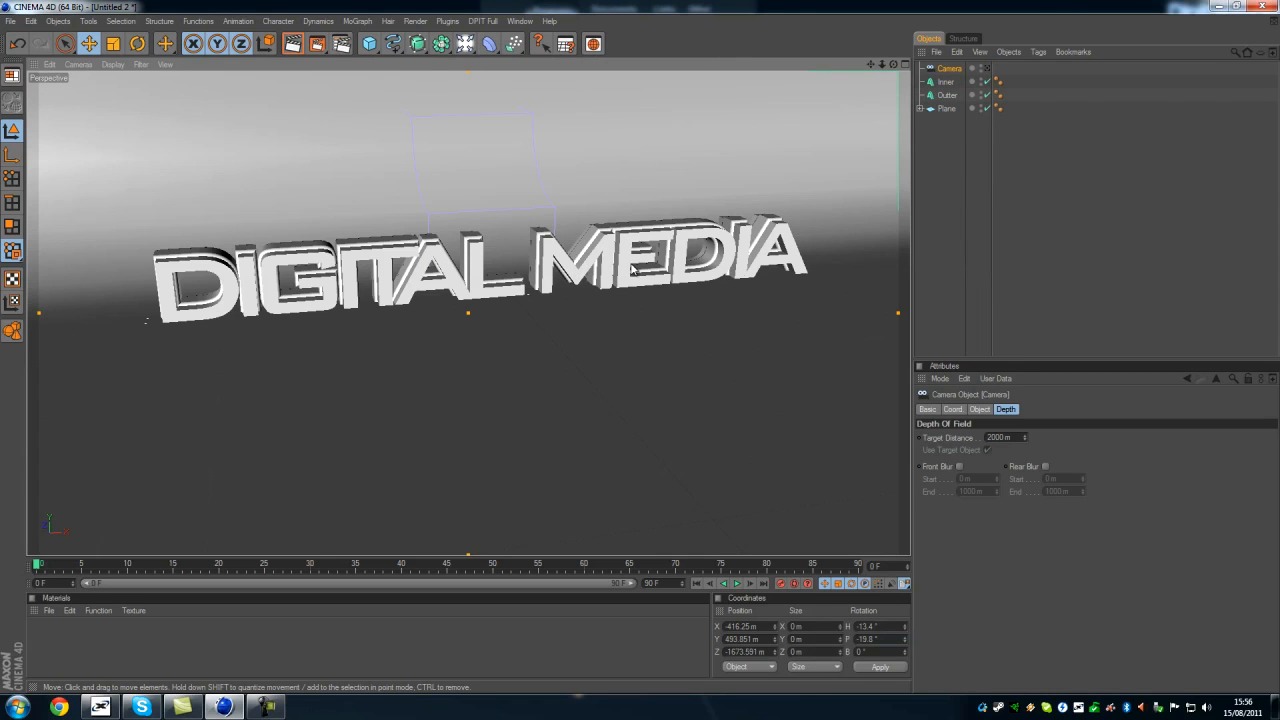
pyautogui.scroll(-5, 602, 263)
pyautogui.keyDown('alt'); pyautogui.moveTo(637, 347); pyautogui.dragTo(642, 348); pyautogui.keyUp('alt')
pyautogui.keyDown('alt'); pyautogui.moveTo(642, 348); pyautogui.dragTo(645, 346, button='middle'); pyautogui.keyUp('alt')
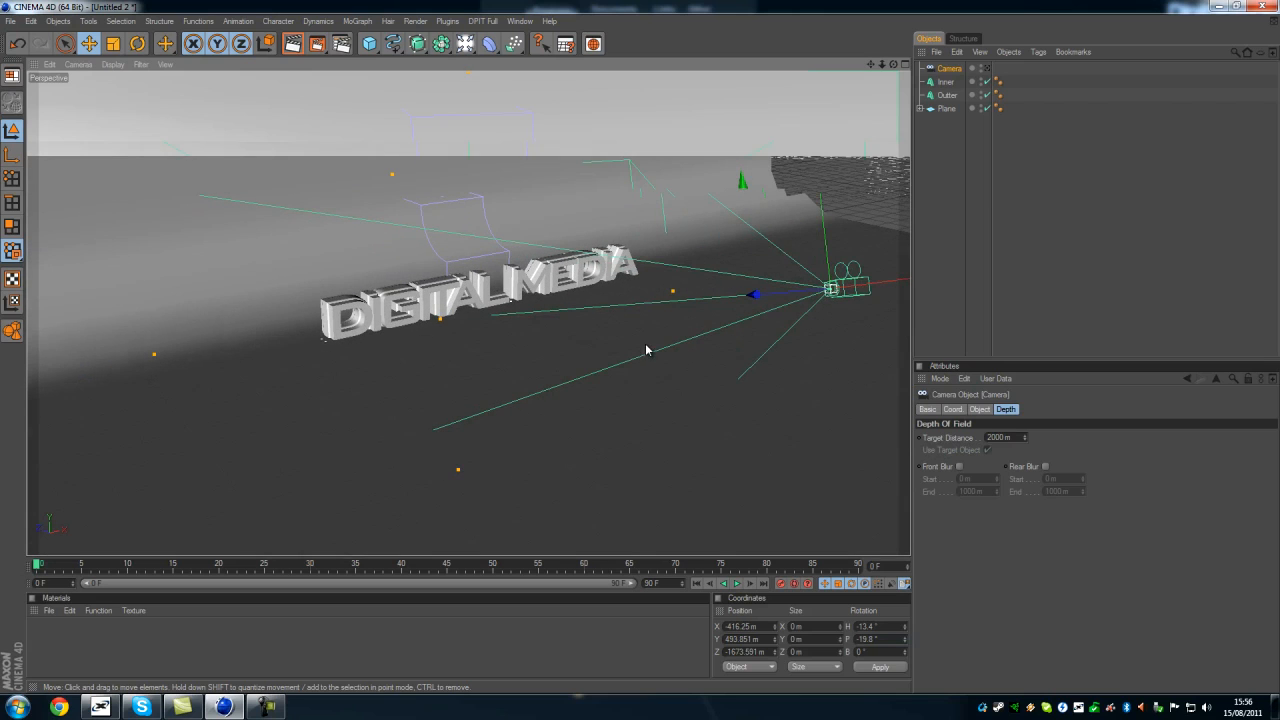
# Create three new materials and rename the newest one as "Studio".
pyautogui.doubleClick(80, 653)
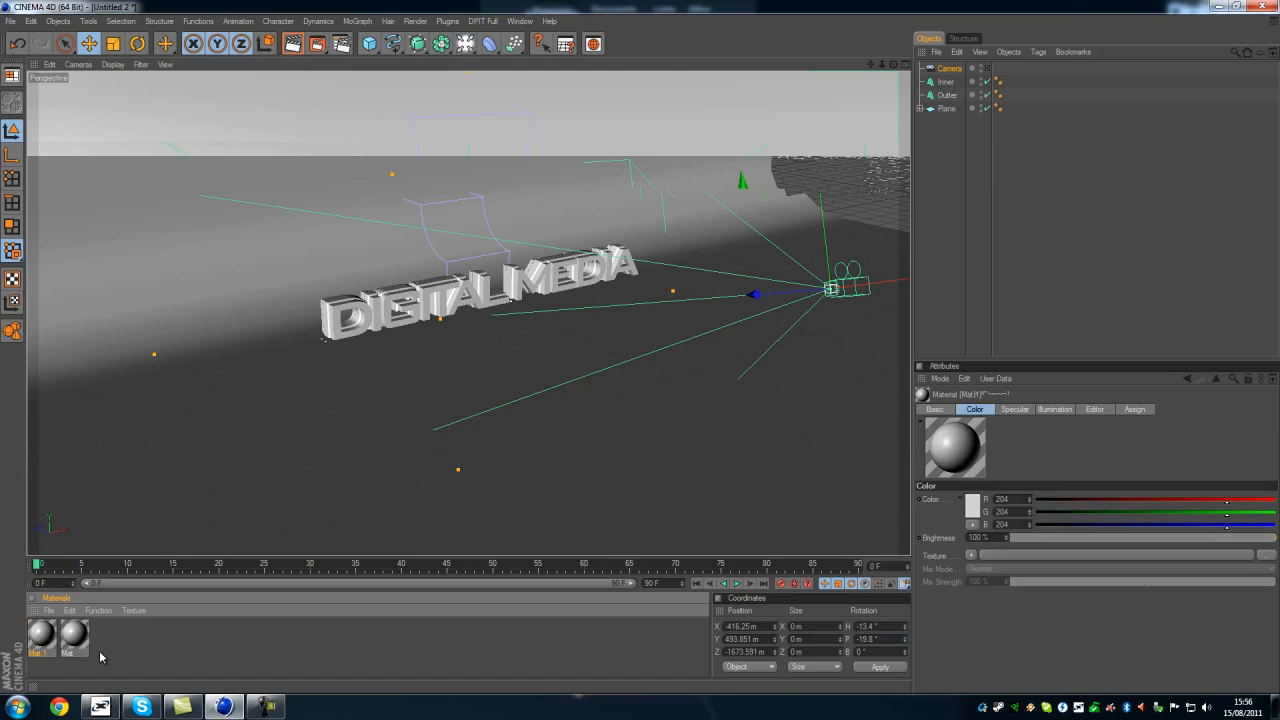
pyautogui.doubleClick(99, 651)
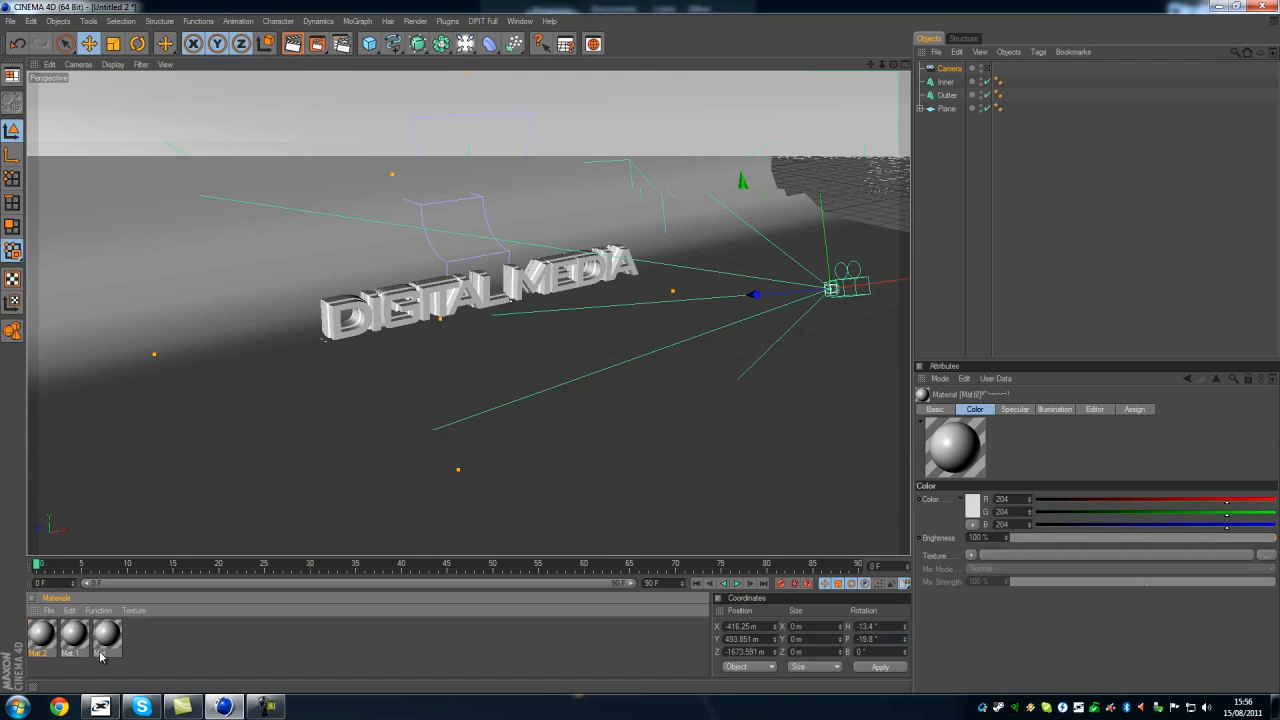
pyautogui.doubleClick(43, 636)
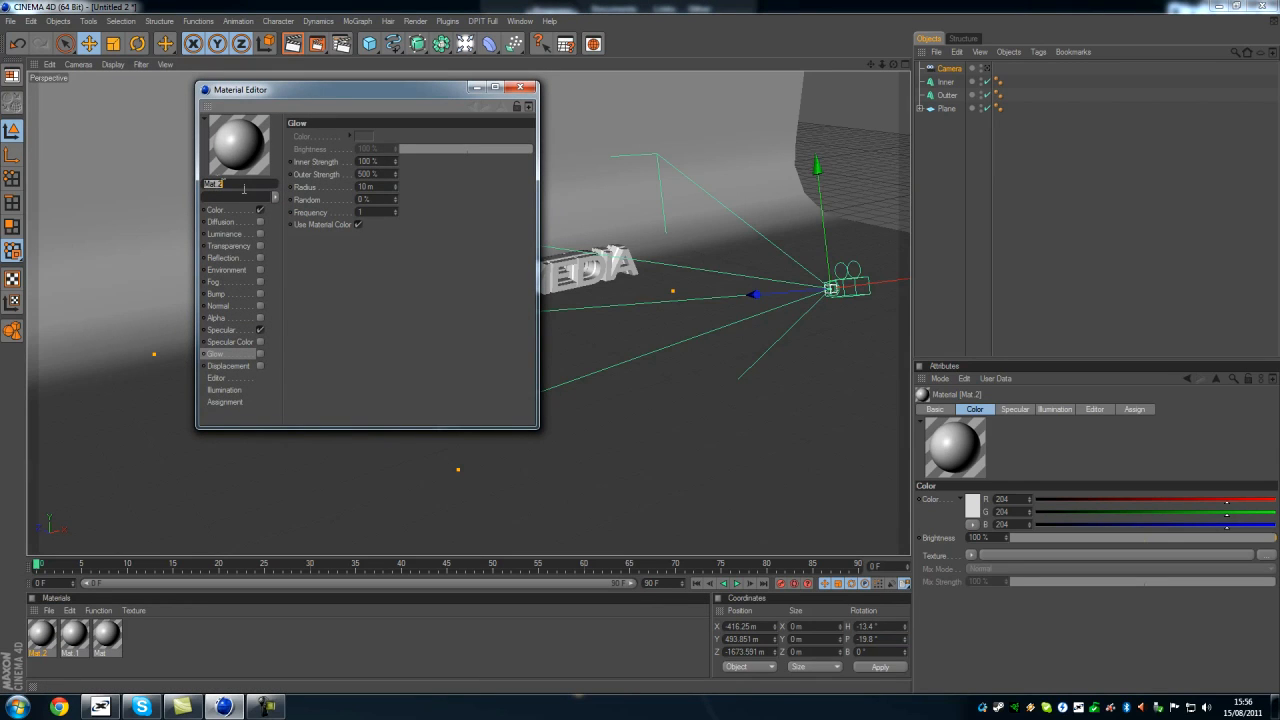
pyautogui.press('Return')
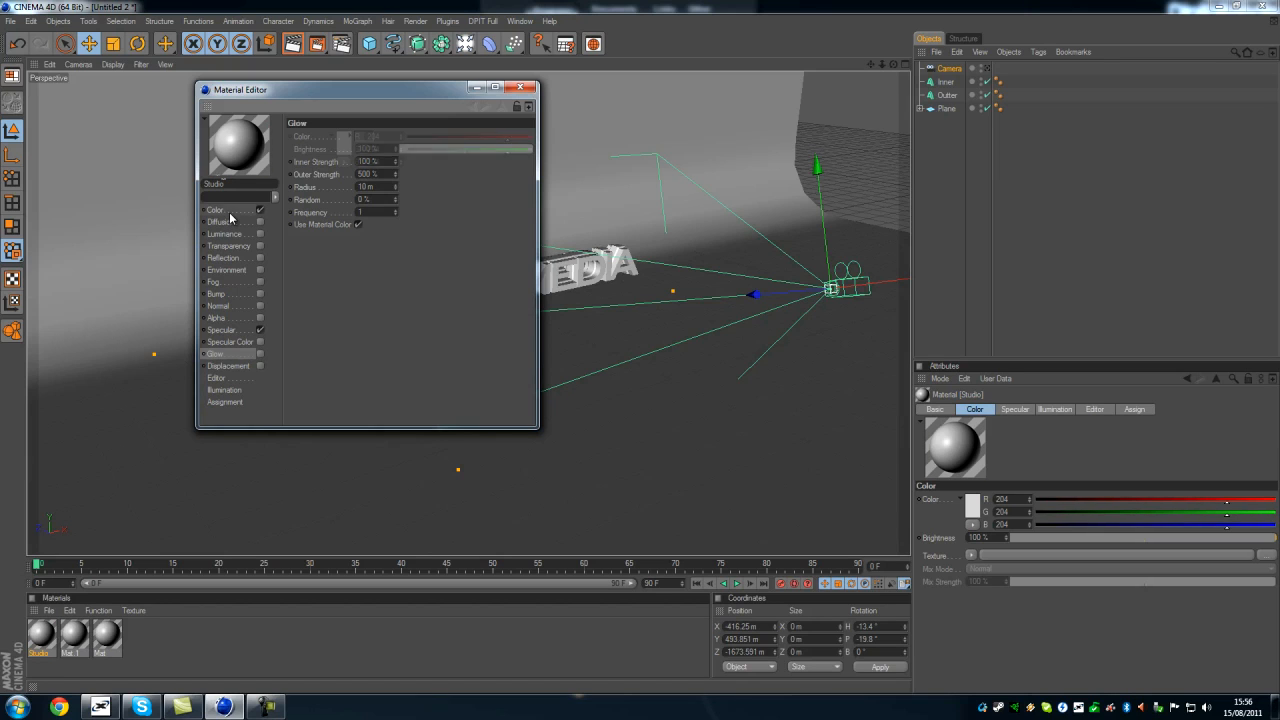
# Set the Studio material's colour to near-black (RGB 27, 27, 27) and disable its specular channel.
pyautogui.click(230, 217)
pyautogui.click(344, 143)
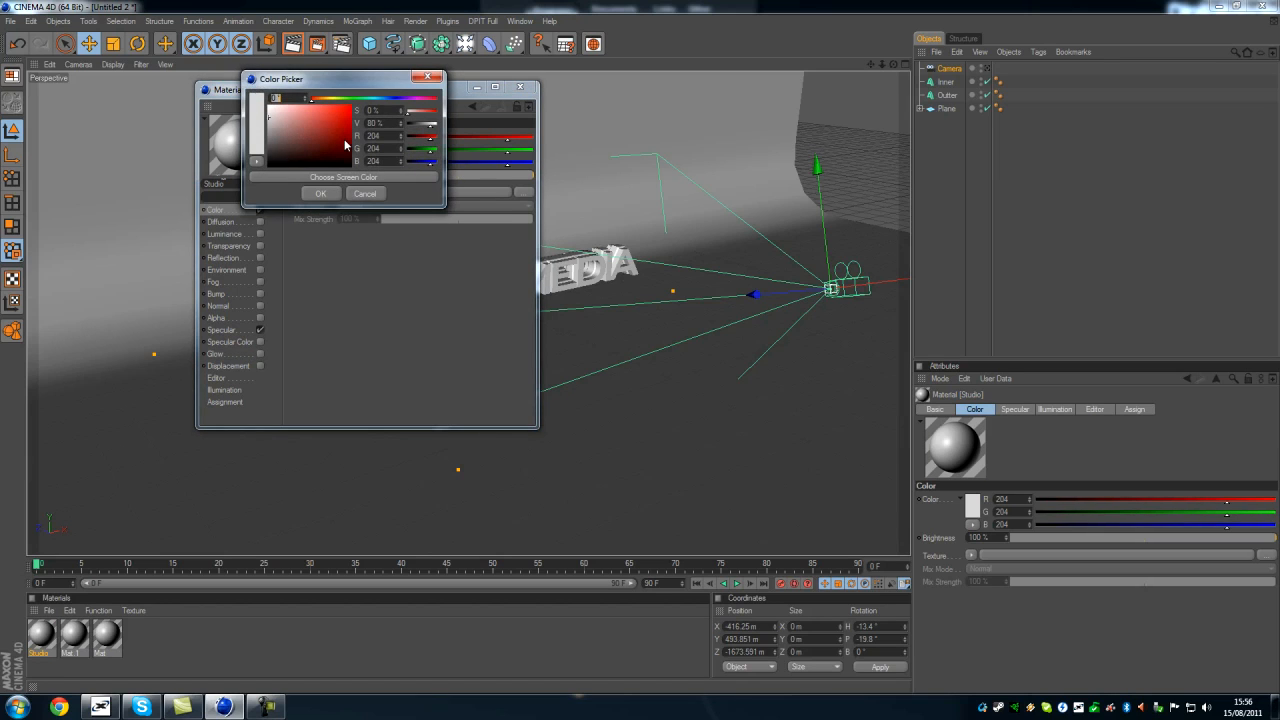
pyautogui.moveTo(290, 156); pyautogui.dragTo(258, 164)
pyautogui.click(320, 193)
pyautogui.click(261, 331)
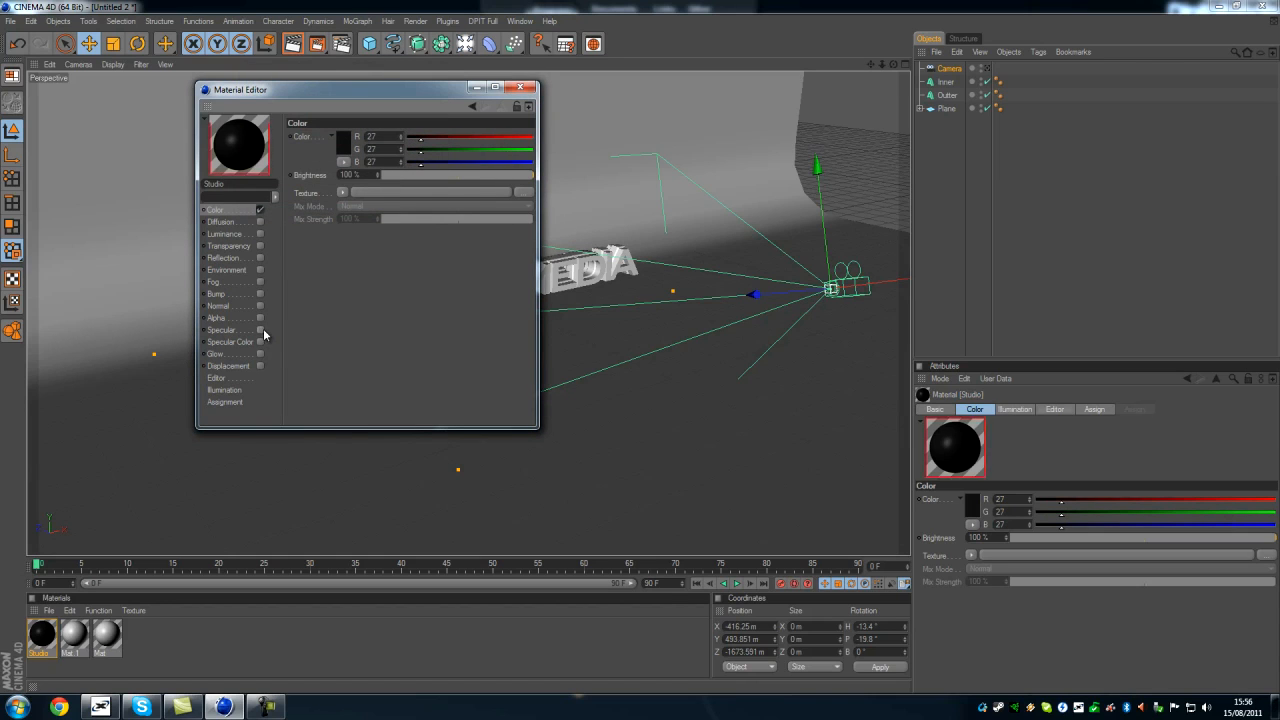
pyautogui.click(519, 87)
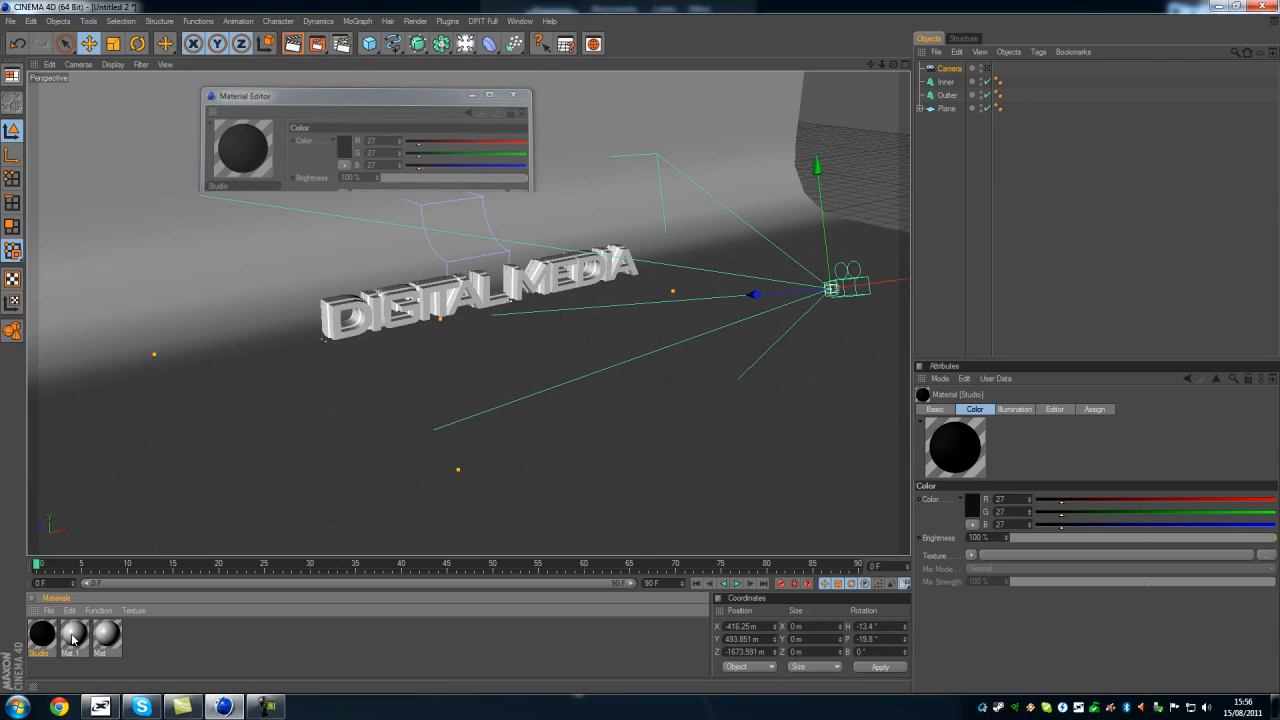
# Rename the Mat.1 material as "Inner" and set its colour to red (RGB 175, 0, 0).
pyautogui.doubleClick(72, 638)
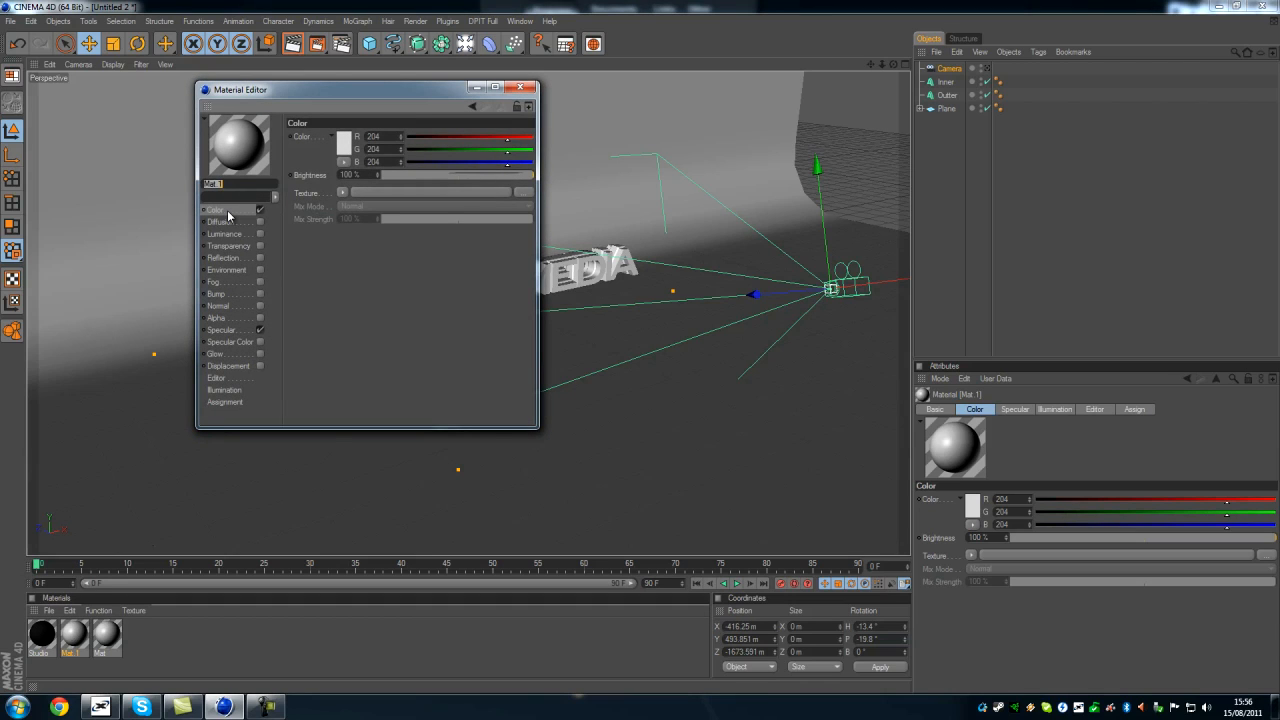
pyautogui.write('Inner')
pyautogui.press('Return')
pyautogui.click(344, 143)
pyautogui.moveTo(347, 140); pyautogui.dragTo(364, 124)
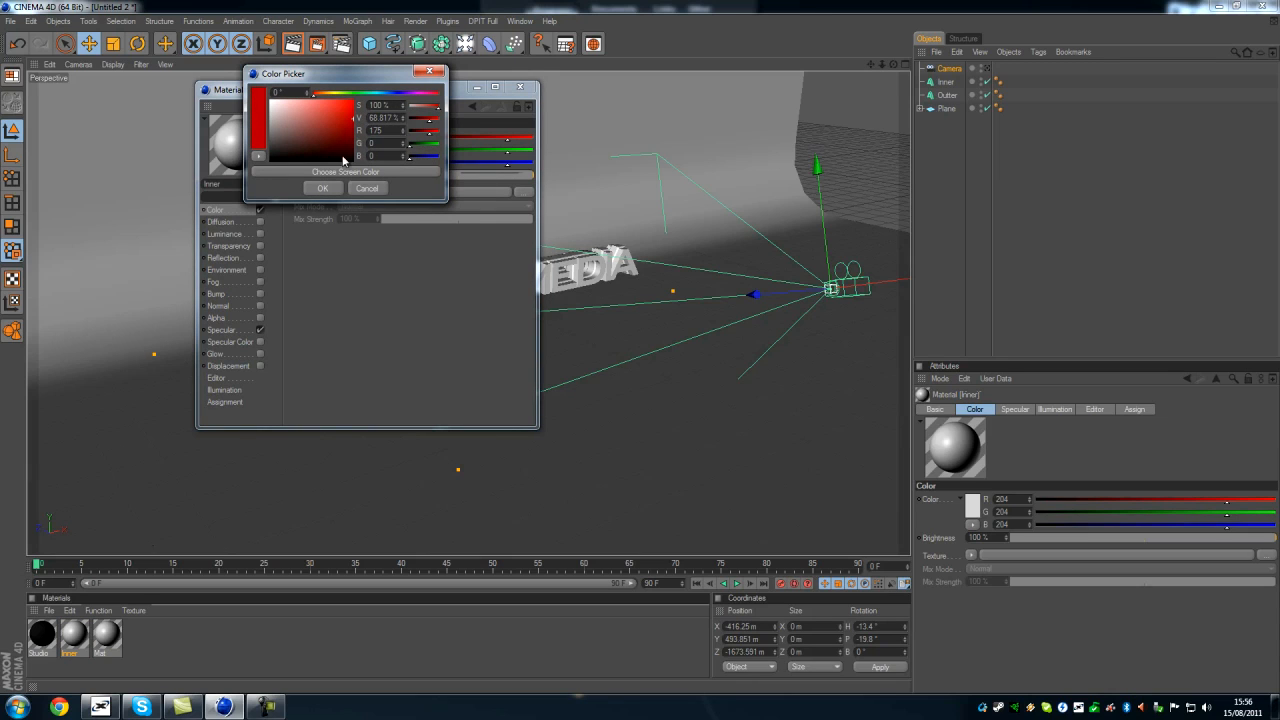
pyautogui.click(330, 189)
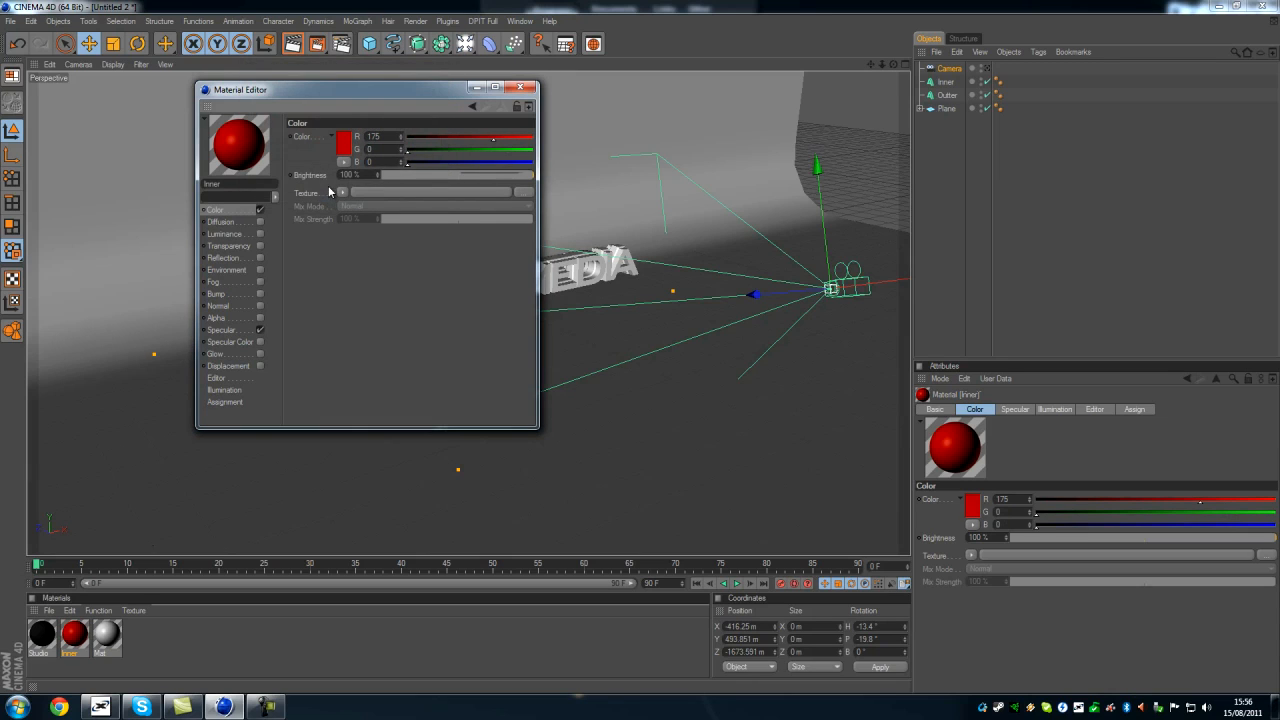
pyautogui.click(520, 88)
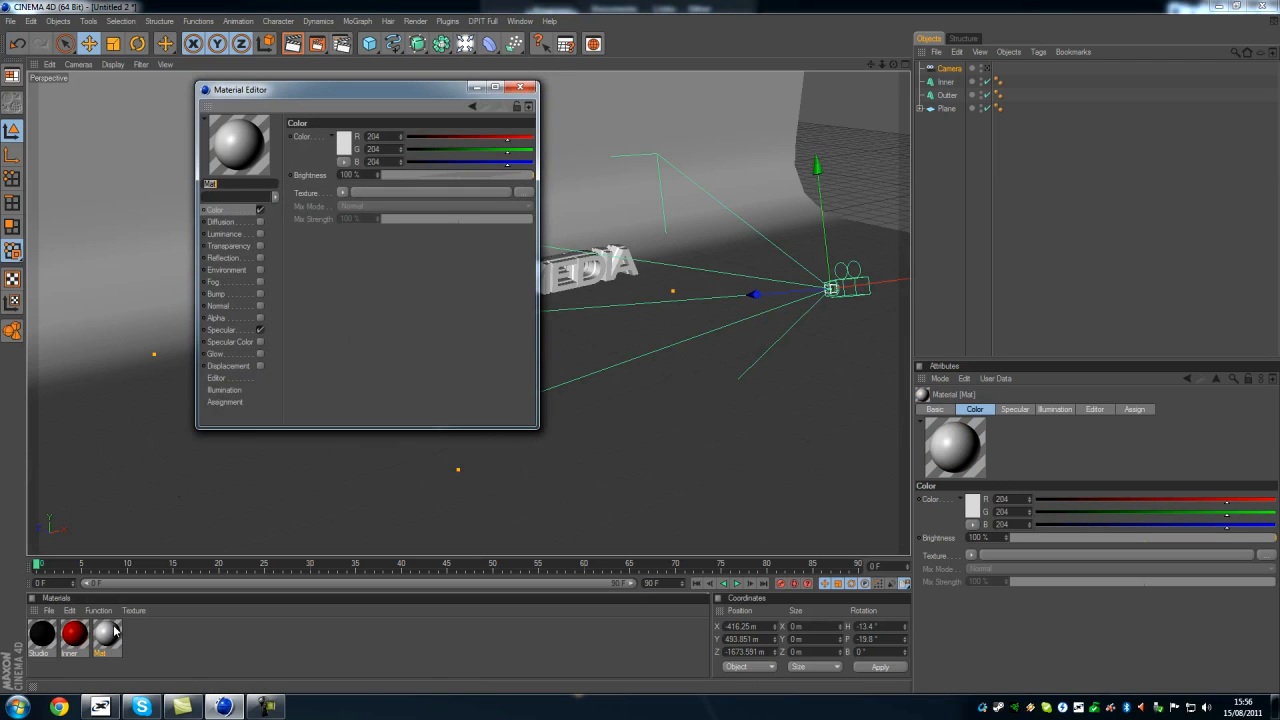
# Rename the Mat material as "Outter" and set its colour to near-black (RGB 19, 19, 19).
pyautogui.write('Outter')
pyautogui.click(343, 143)
pyautogui.moveTo(334, 147); pyautogui.dragTo(261, 163)
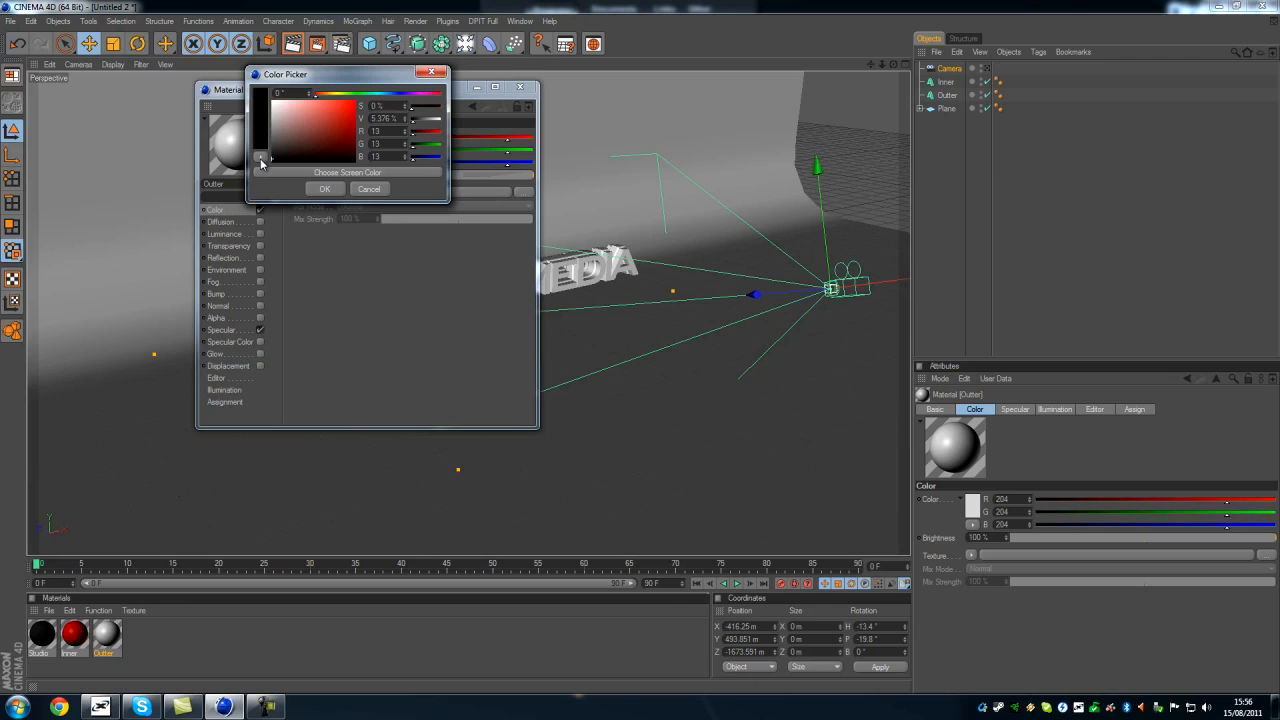
pyautogui.click(323, 189)
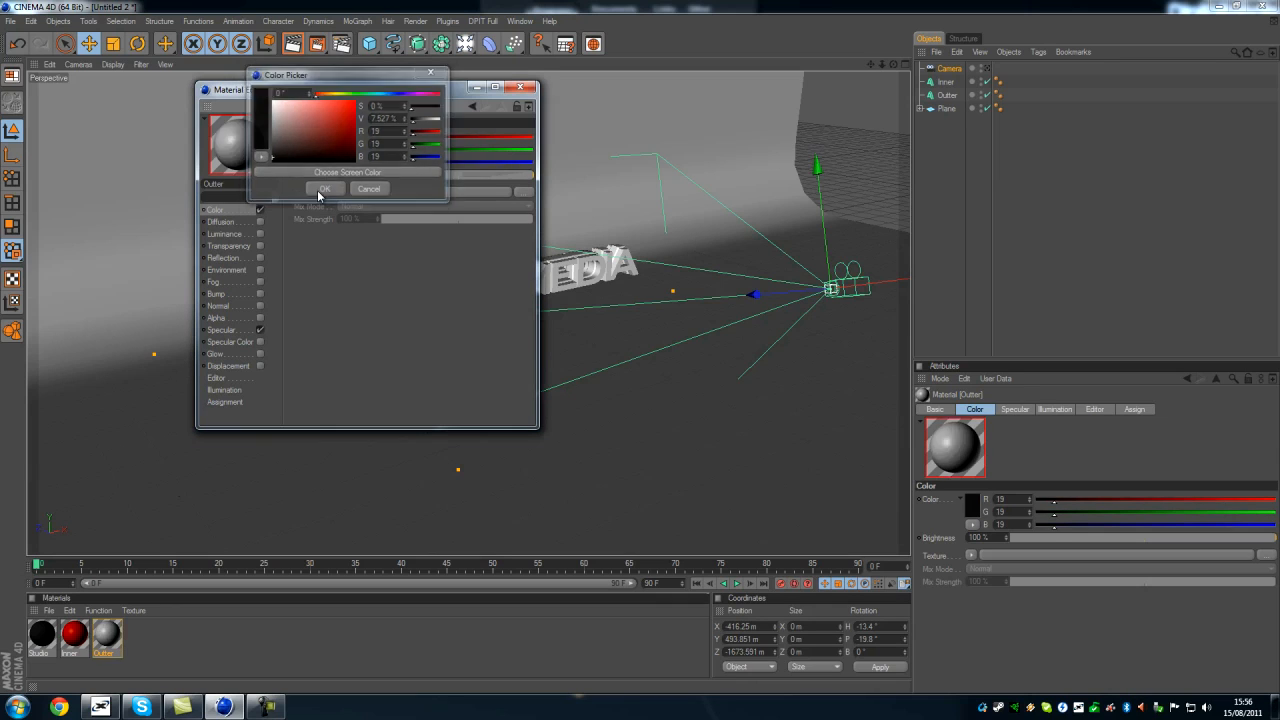
pyautogui.click(520, 87)
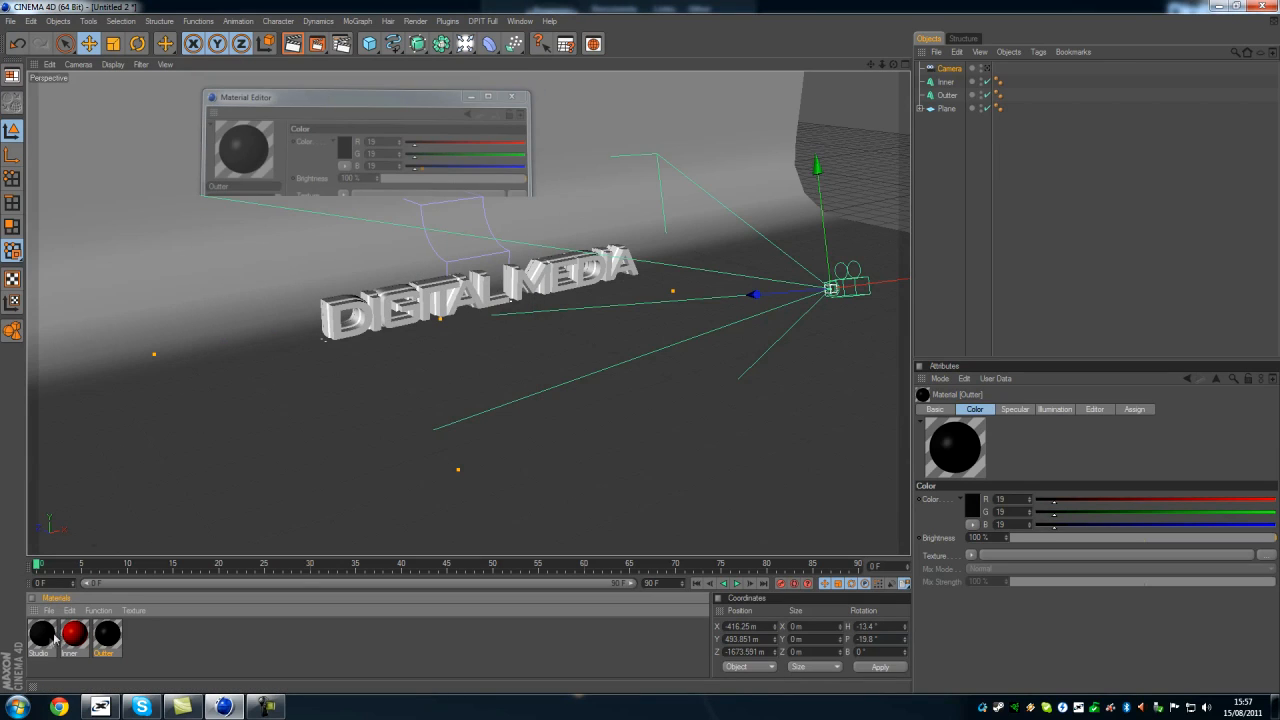
# Apply the Studio material to the curved backdrop plane.
pyautogui.scroll(8, 130, 507)
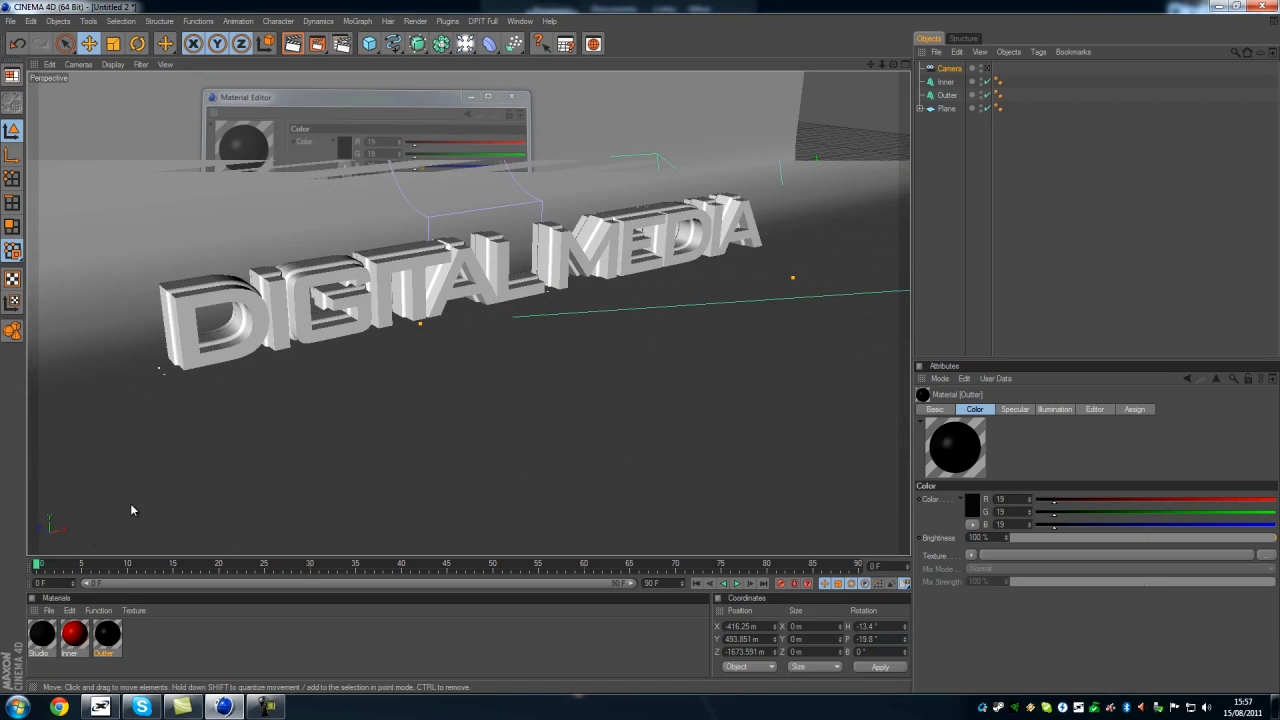
pyautogui.keyDown('alt'); pyautogui.moveTo(170, 405); pyautogui.dragTo(652, 347, button='middle'); pyautogui.keyUp('alt')
pyautogui.keyDown('alt'); pyautogui.moveTo(240, 372); pyautogui.dragTo(654, 346, button='middle'); pyautogui.keyUp('alt')
pyautogui.click(180, 363)
pyautogui.keyDown('alt'); pyautogui.moveTo(180, 363); pyautogui.dragTo(640, 352, button='middle'); pyautogui.keyUp('alt')
pyautogui.keyDown('alt'); pyautogui.moveTo(376, 340); pyautogui.dragTo(640, 350, button='middle'); pyautogui.keyUp('alt')
pyautogui.click(949, 69)
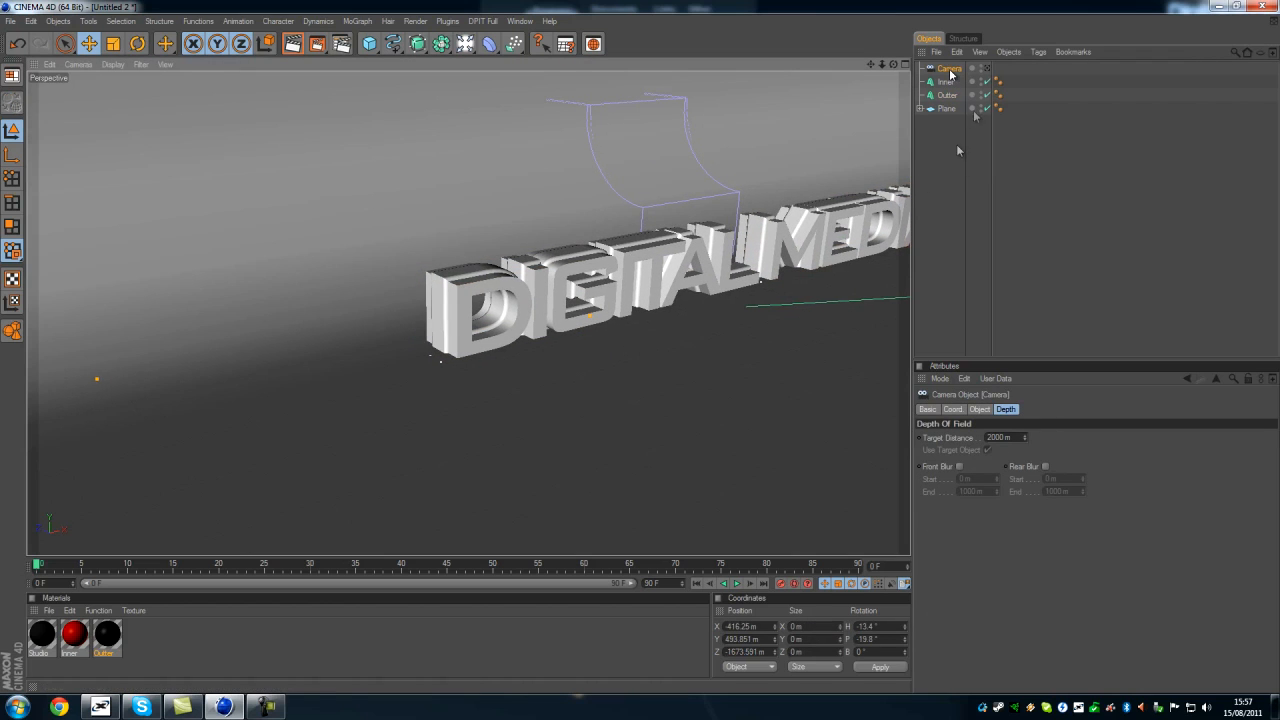
pyautogui.click(947, 81)
pyautogui.scroll(-2, 640, 347)
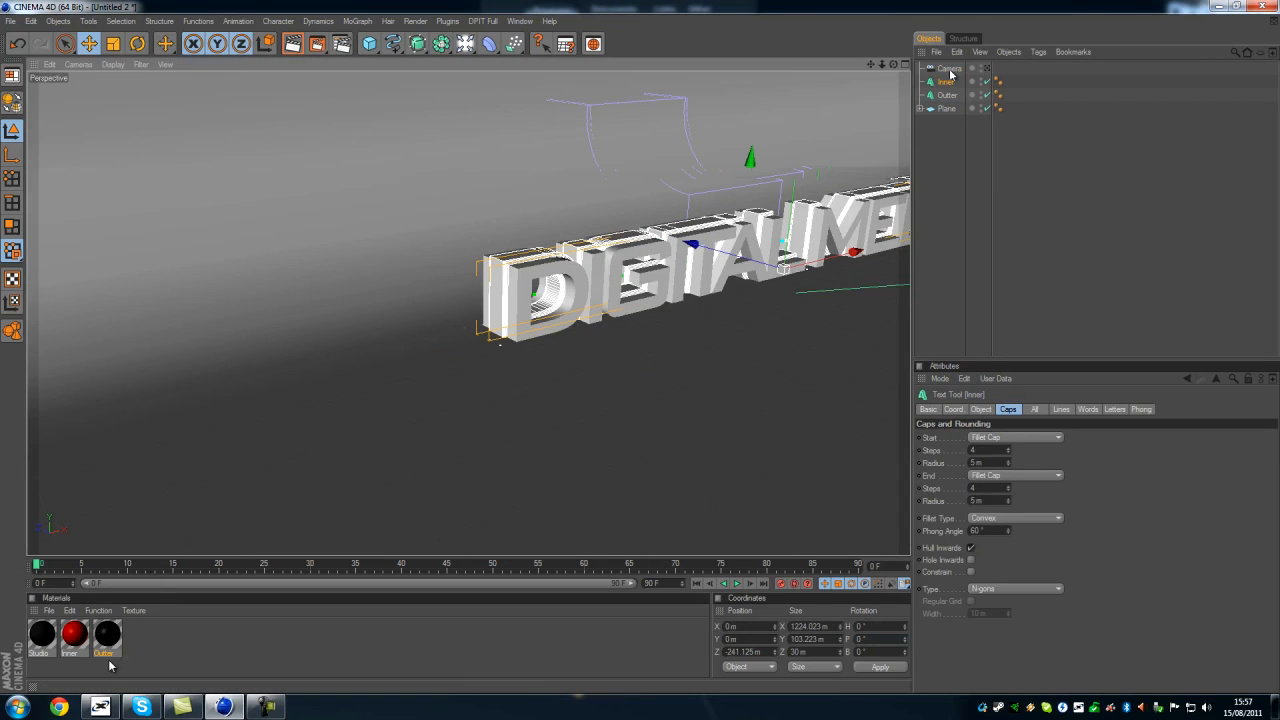
pyautogui.moveTo(42, 643); pyautogui.dragTo(150, 256)
# Apply the Inner material to the Inner text and the Outter material to the Outter text.
pyautogui.moveTo(74, 634); pyautogui.dragTo(503, 298)
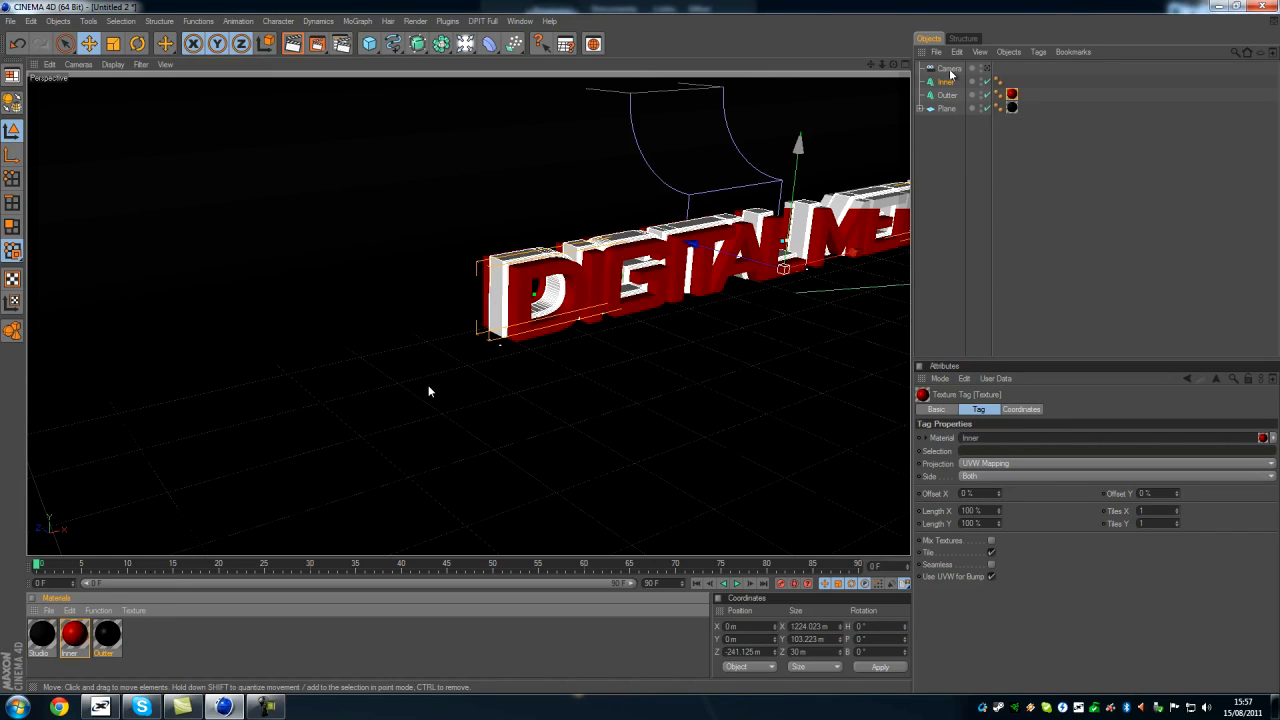
pyautogui.hotkey('ctrl', 'z')
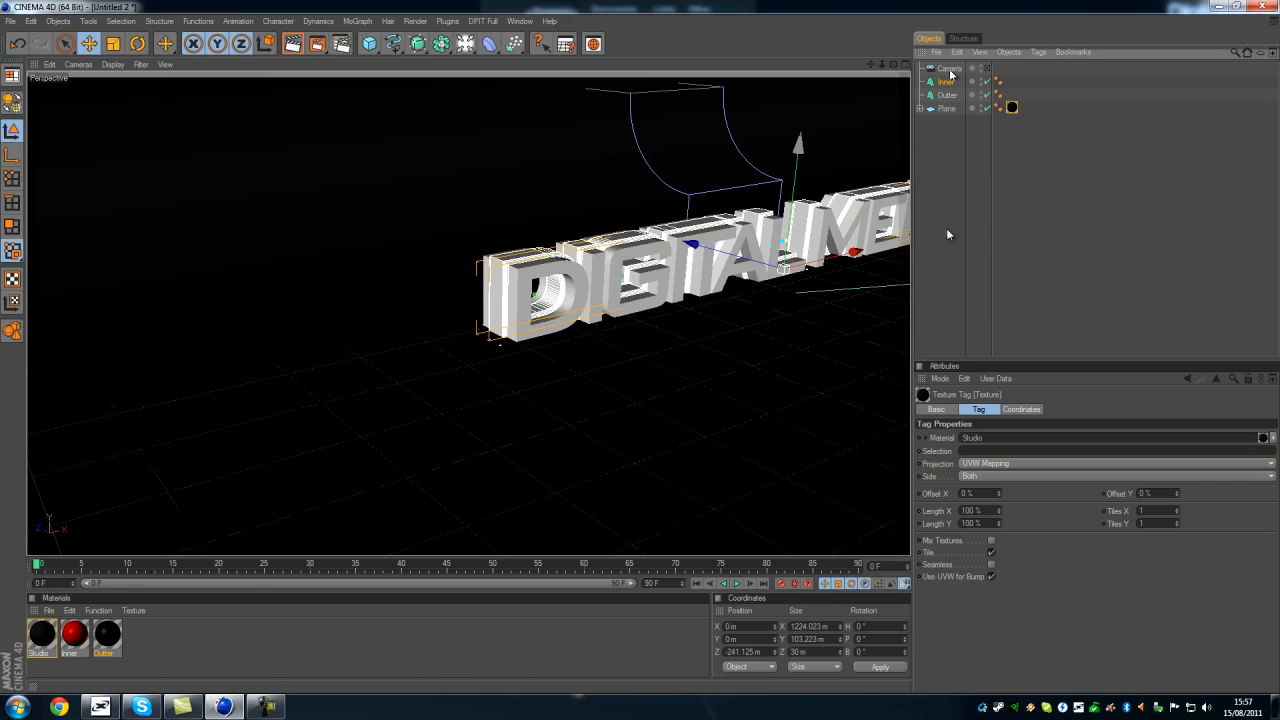
pyautogui.moveTo(86, 634); pyautogui.dragTo(495, 272)
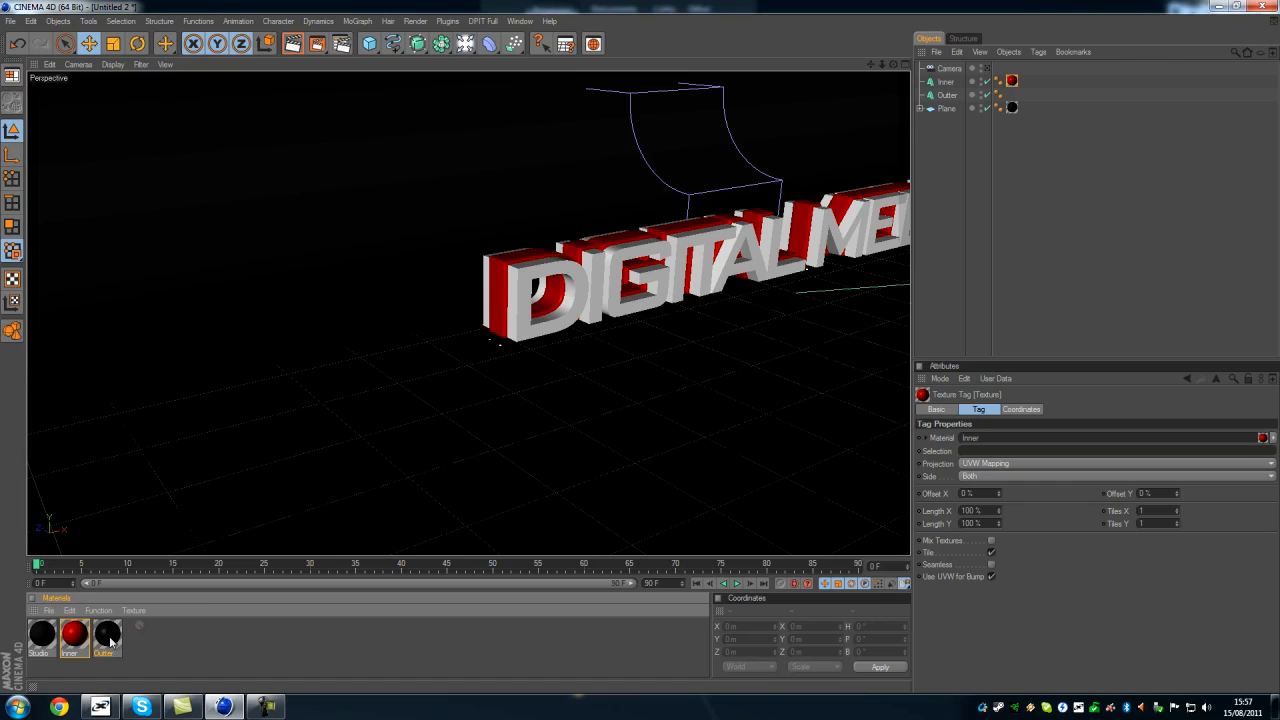
pyautogui.moveTo(519, 320); pyautogui.dragTo(553, 322)
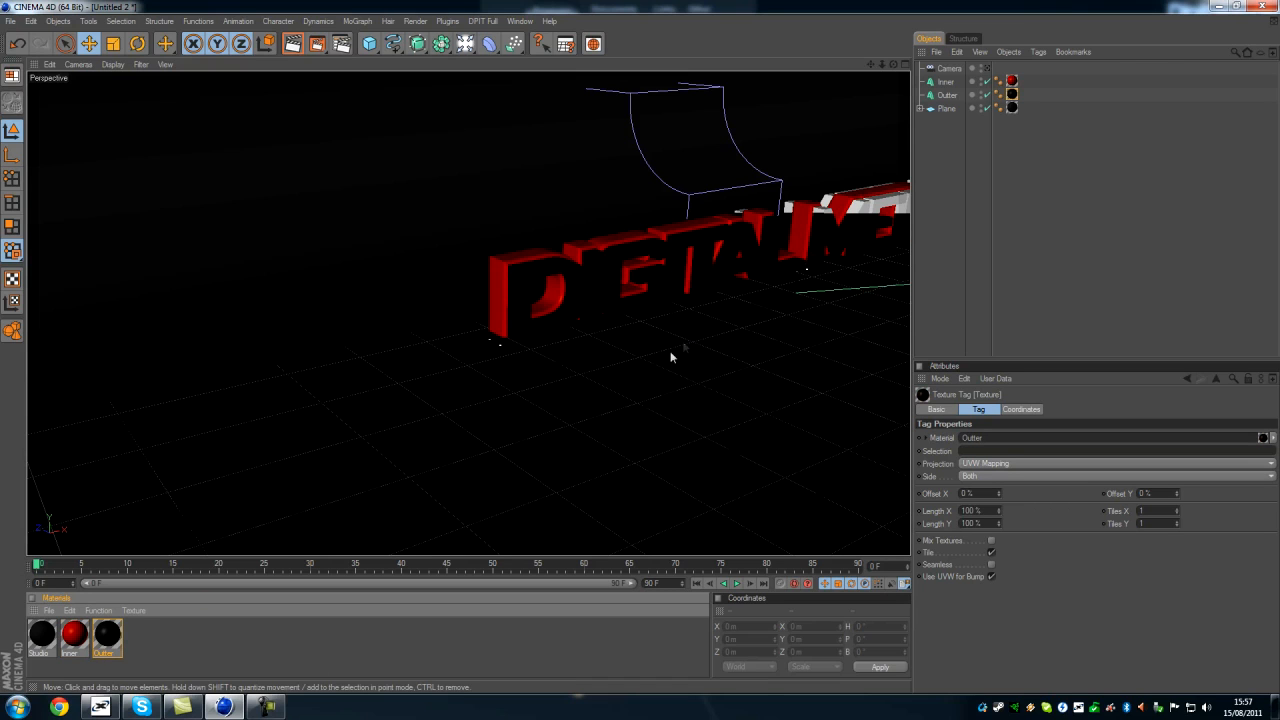
# Add a standard light object to the scene.
pyautogui.scroll(-5, 746, 290)
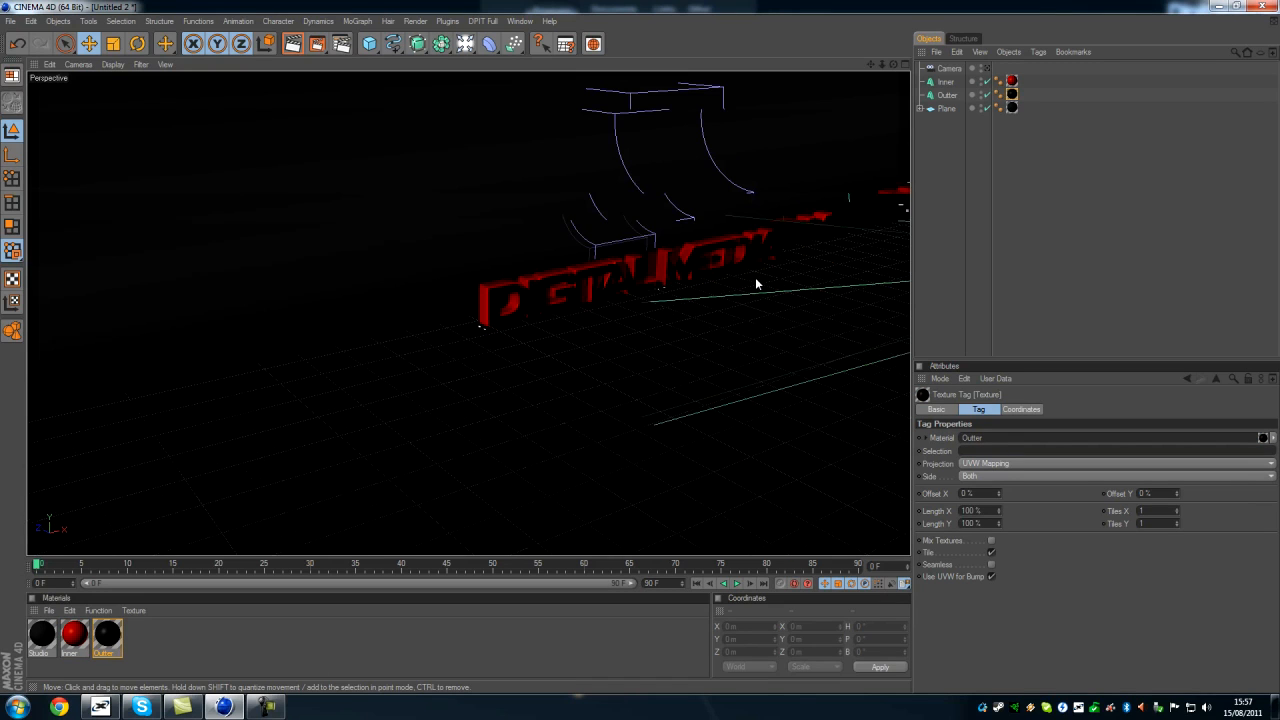
pyautogui.keyDown('alt'); pyautogui.moveTo(817, 267); pyautogui.dragTo(590, 149); pyautogui.keyUp('alt')
pyautogui.click(465, 43)
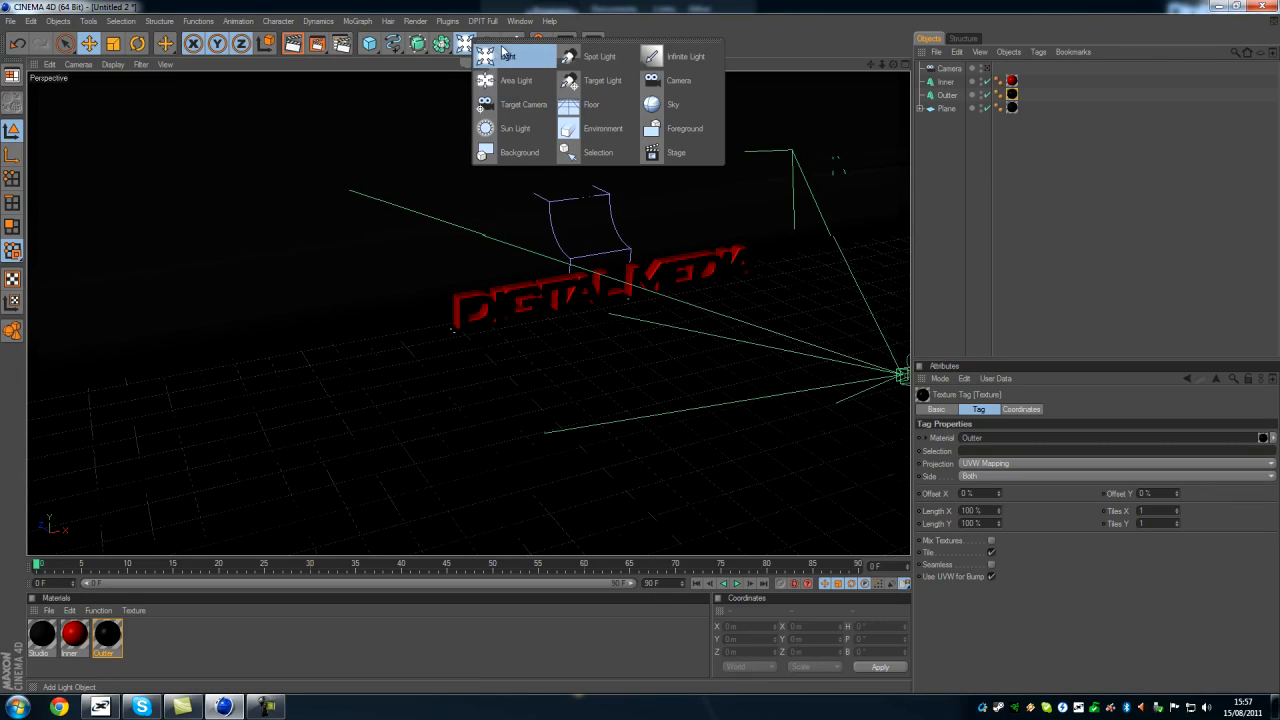
pyautogui.click(506, 59)
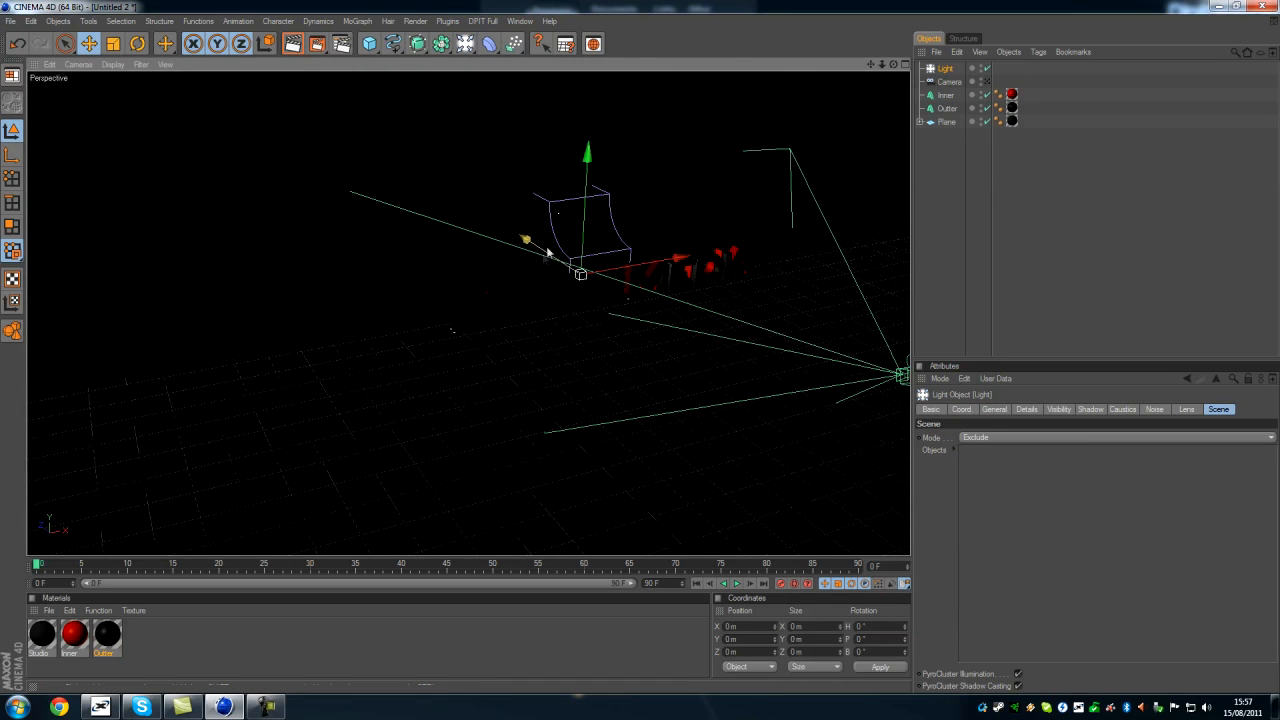
# Move the light in front of and high above the text, to about Y 2961 m and Z -1968 m.
pyautogui.moveTo(545, 251); pyautogui.dragTo(614, 322)
pyautogui.scroll(-6, 580, 292)
pyautogui.moveTo(677, 417); pyautogui.dragTo(706, 424)
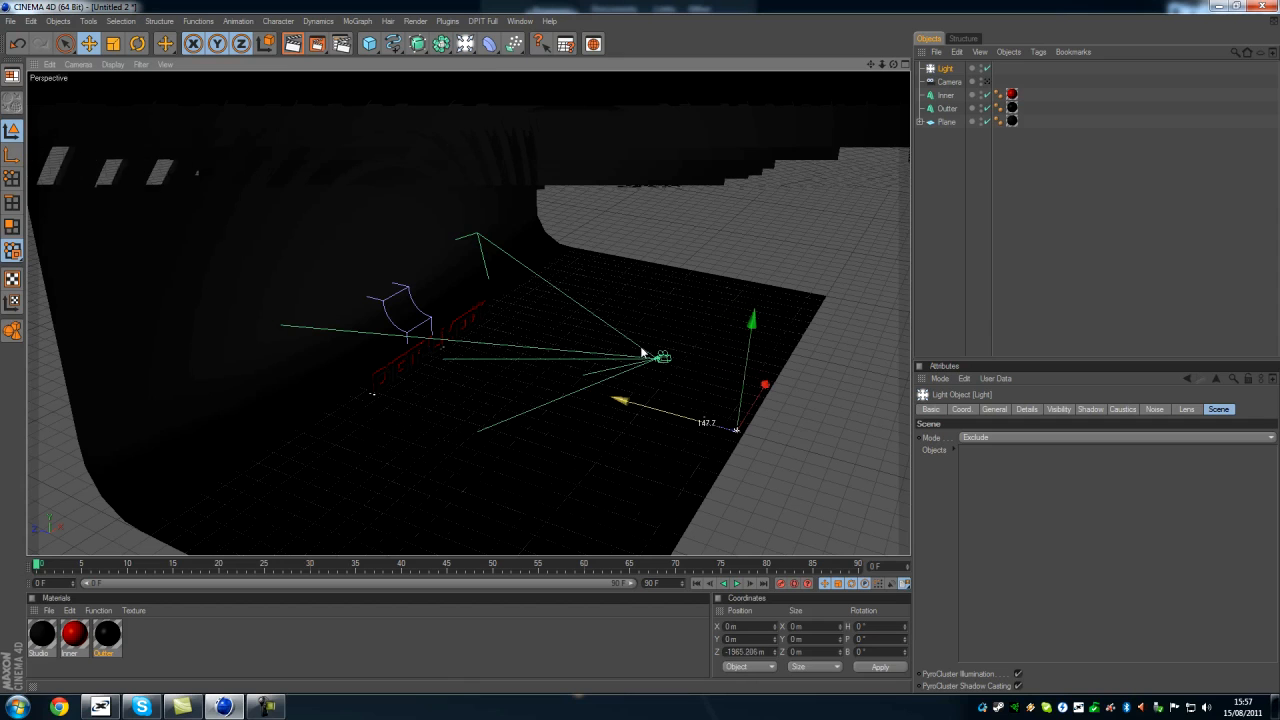
pyautogui.moveTo(753, 322); pyautogui.dragTo(783, 110)
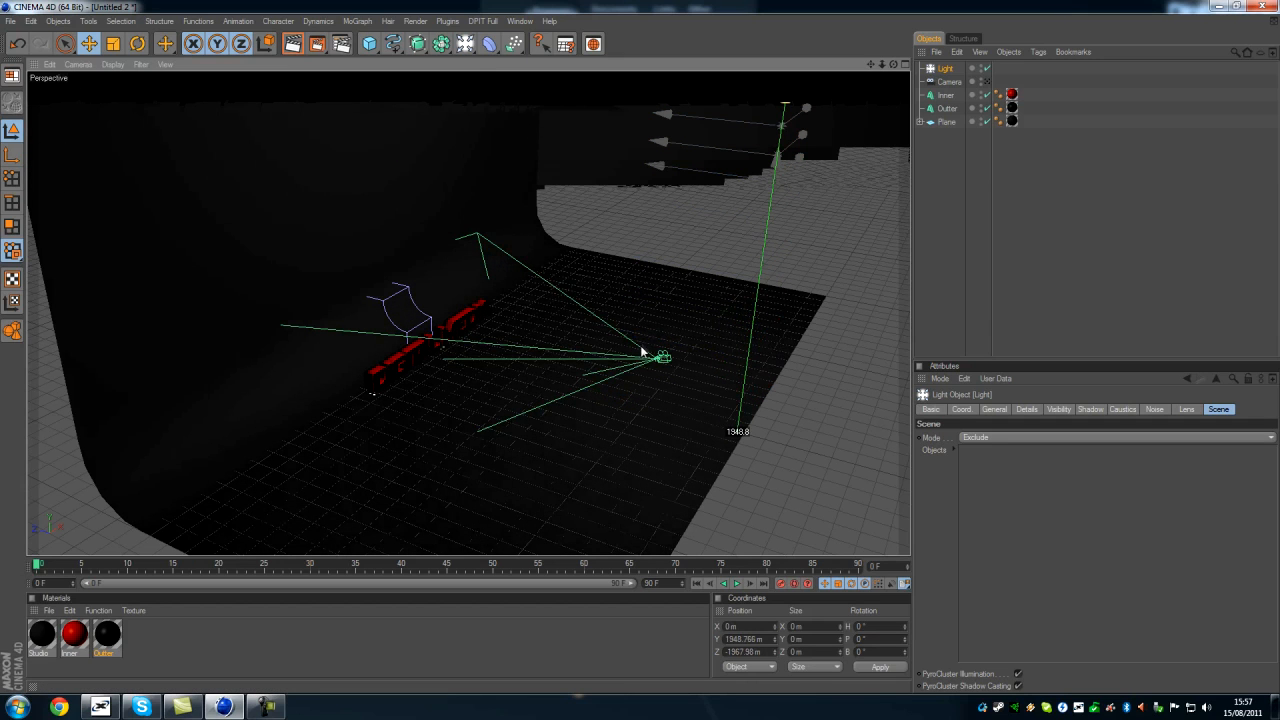
pyautogui.keyDown('alt'); pyautogui.moveTo(663, 357); pyautogui.dragTo(465, 353); pyautogui.keyUp('alt')
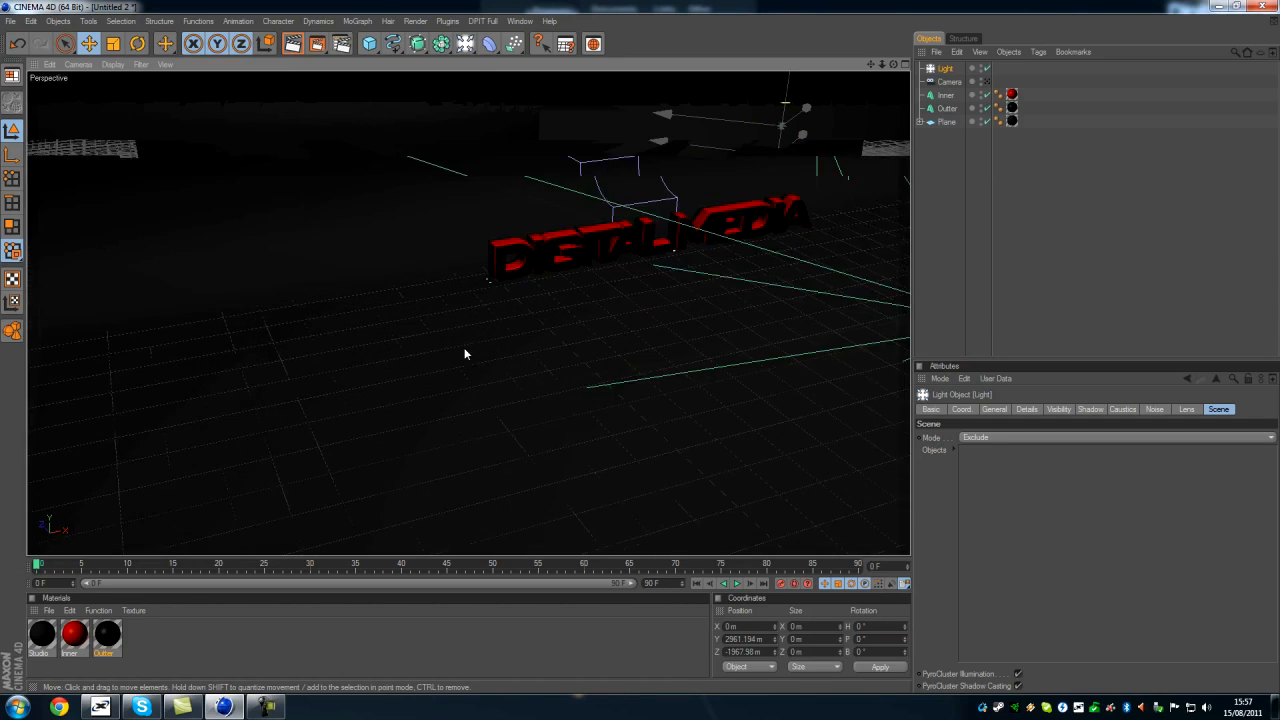
# Add a second light and move it far to one side of the text, to about X -2593 m, Y 296 m and Z -339 m.
pyautogui.click(466, 44)
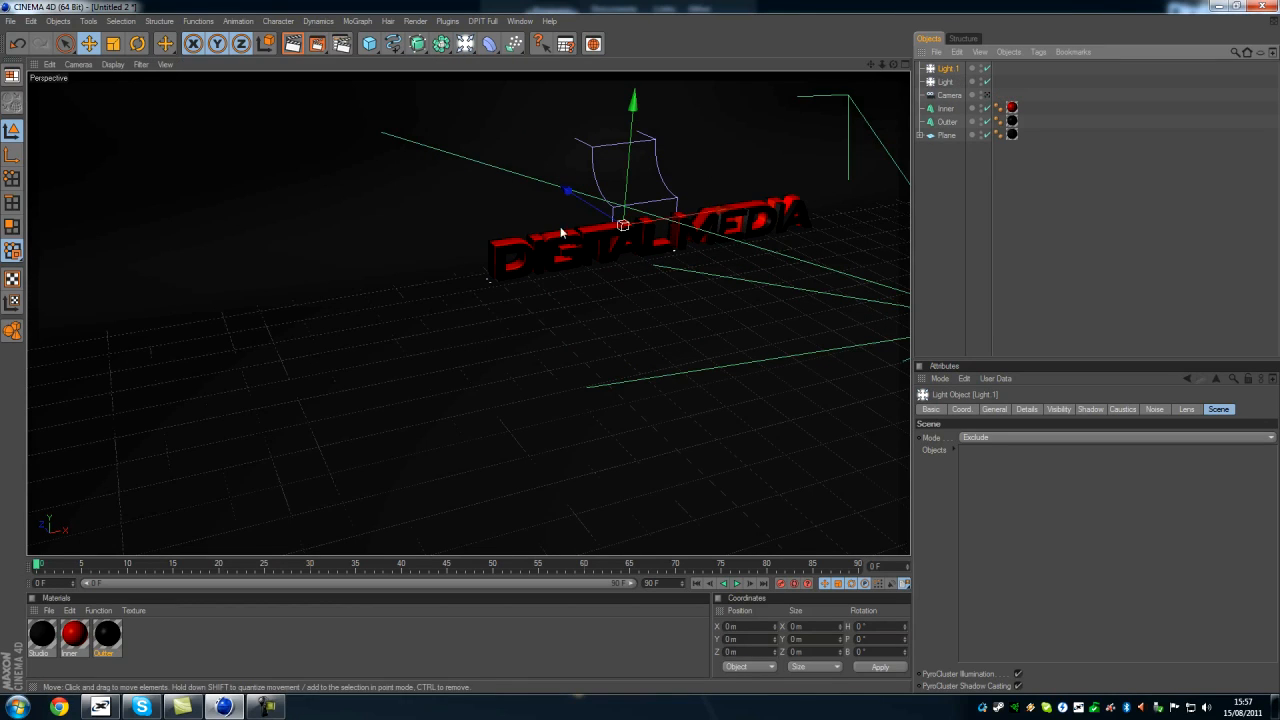
pyautogui.moveTo(568, 192); pyautogui.dragTo(643, 354)
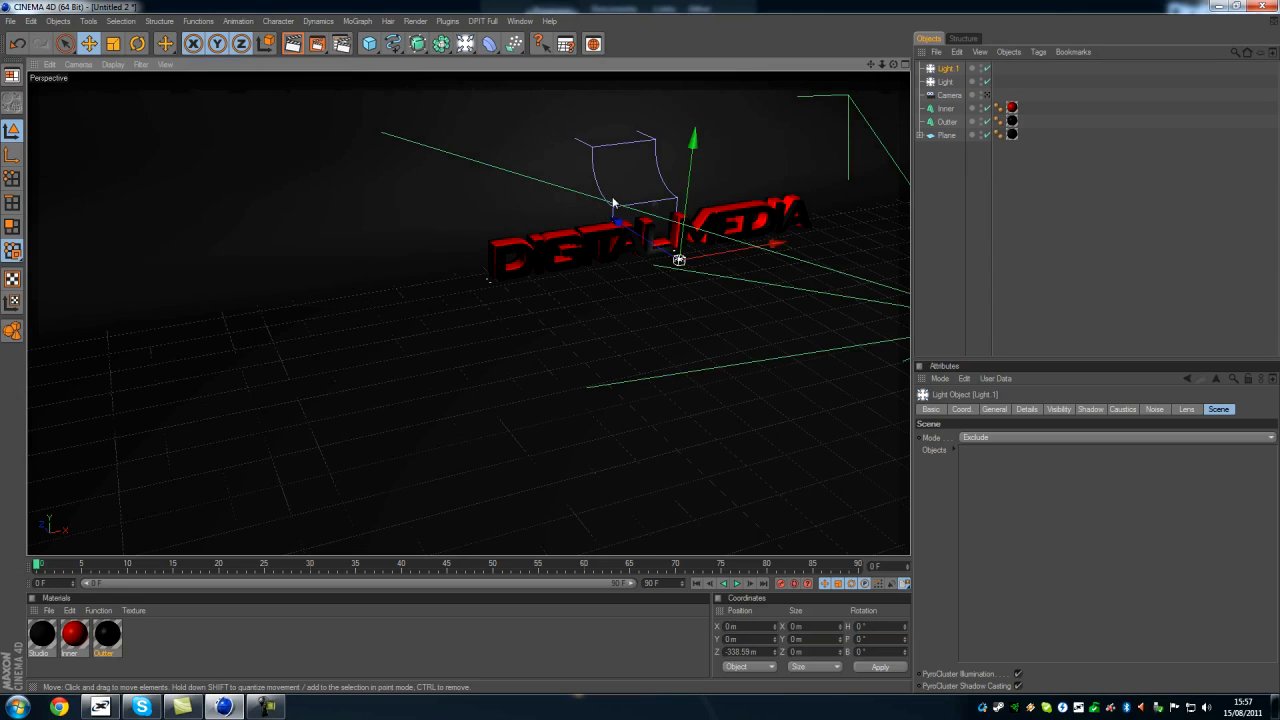
pyautogui.moveTo(698, 191); pyautogui.dragTo(700, 105)
pyautogui.moveTo(755, 165); pyautogui.dragTo(40, 259)
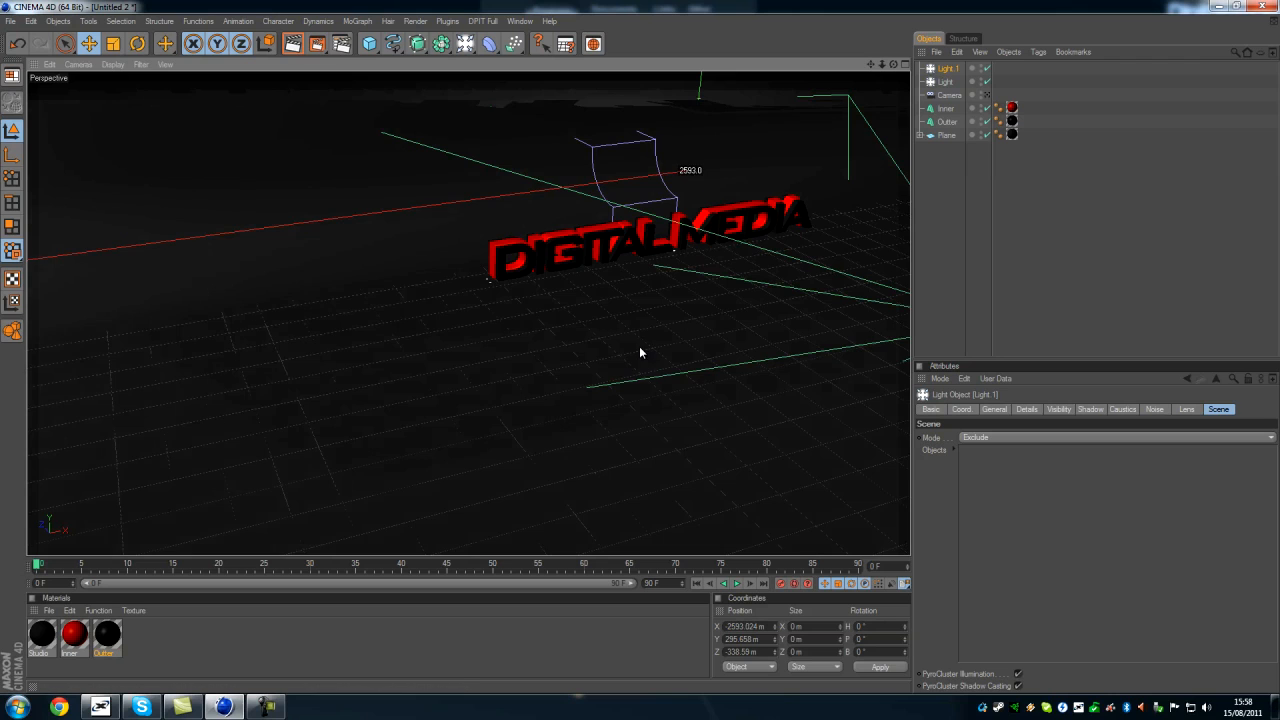
# Reposition the second light along its horizontal axis and adjust its height above the studio floor.
pyautogui.scroll(-2, 728, 232)
pyautogui.keyDown('alt'); pyautogui.moveTo(584, 288); pyautogui.dragTo(715, 400); pyautogui.keyUp('alt')
pyautogui.keyDown('alt'); pyautogui.moveTo(440, 315); pyautogui.dragTo(725, 362, button='middle'); pyautogui.keyUp('alt')
pyautogui.moveTo(48, 324); pyautogui.dragTo(448, 443)
pyautogui.moveTo(560, 364); pyautogui.dragTo(570, 76)
pyautogui.keyDown('alt'); pyautogui.moveTo(640, 345); pyautogui.dragTo(741, 260); pyautogui.keyUp('alt')
# Add a third light and move it out beside the text, to about X -1911 m and Z -770 m.
pyautogui.click(465, 43)
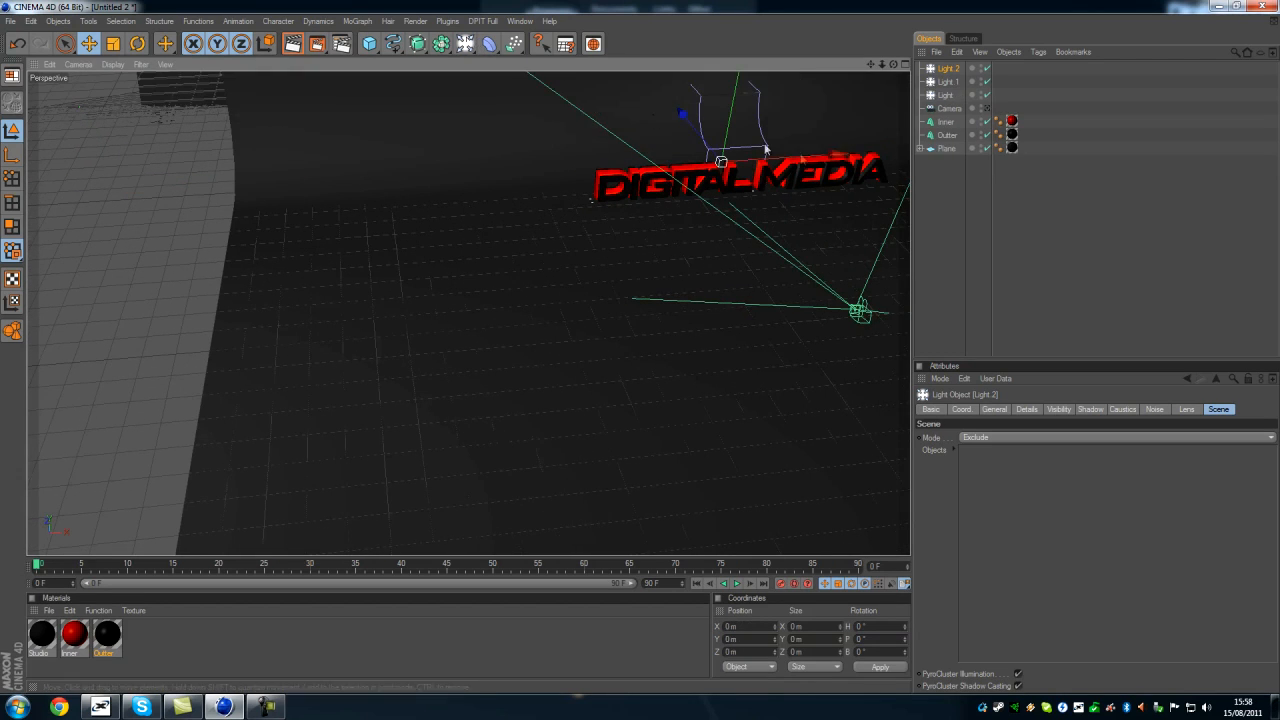
pyautogui.moveTo(701, 134); pyautogui.dragTo(642, 353)
pyautogui.moveTo(899, 263); pyautogui.dragTo(632, 349)
pyautogui.click(557, 303)
pyautogui.moveTo(660, 270)
pyautogui.keyDown('alt'); pyautogui.mouseDown()
pyautogui.moveTo(635, 350)
pyautogui.moveTo(664, 268)
pyautogui.mouseUp(); pyautogui.keyUp('alt')
pyautogui.click(948, 69)
pyautogui.scroll(-3, 706, 400)
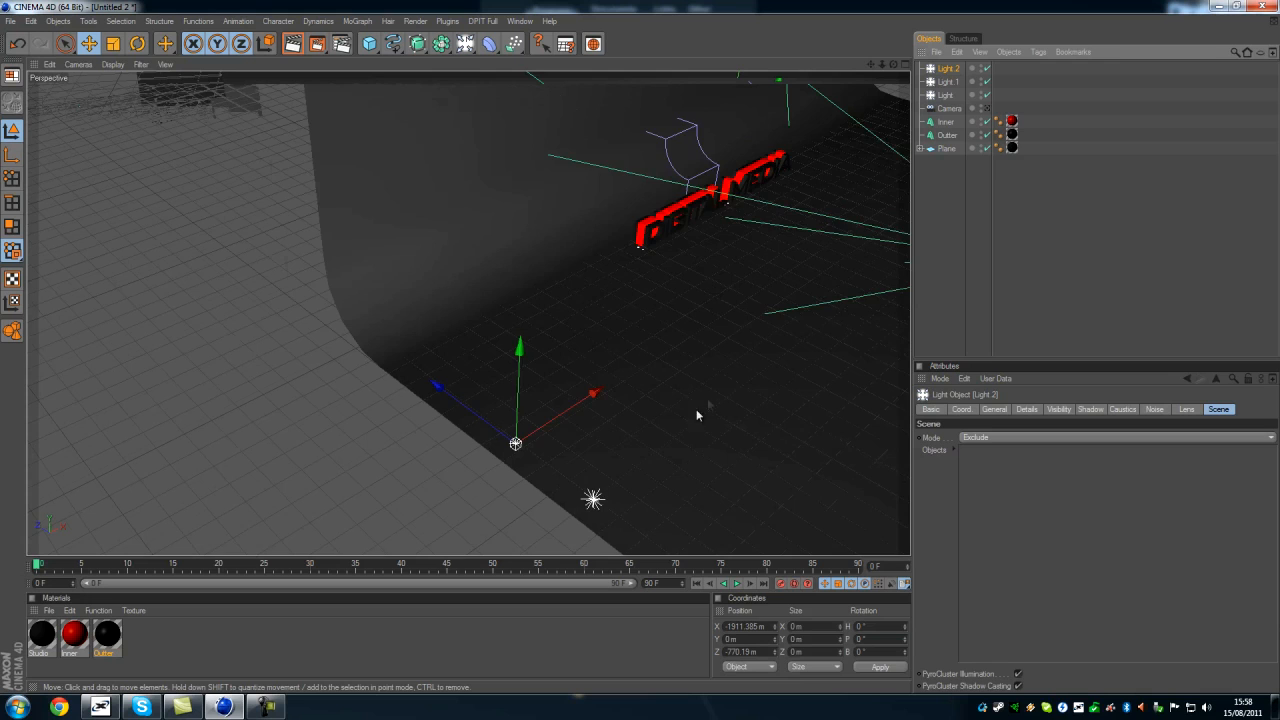
# Raise the third light and pull it farther in front of the text, to about Y 1909 m and Z -2630 m.
pyautogui.keyDown('alt'); pyautogui.moveTo(702, 412); pyautogui.dragTo(641, 352); pyautogui.keyUp('alt')
pyautogui.moveTo(459, 440); pyautogui.dragTo(655, 335)
pyautogui.scroll(-5, 674, 385)
pyautogui.moveTo(481, 233); pyautogui.dragTo(625, 173)
pyautogui.moveTo(739, 152)
pyautogui.mouseDown()
pyautogui.moveTo(747, 71)
pyautogui.moveTo(725, 145)
pyautogui.mouseUp()
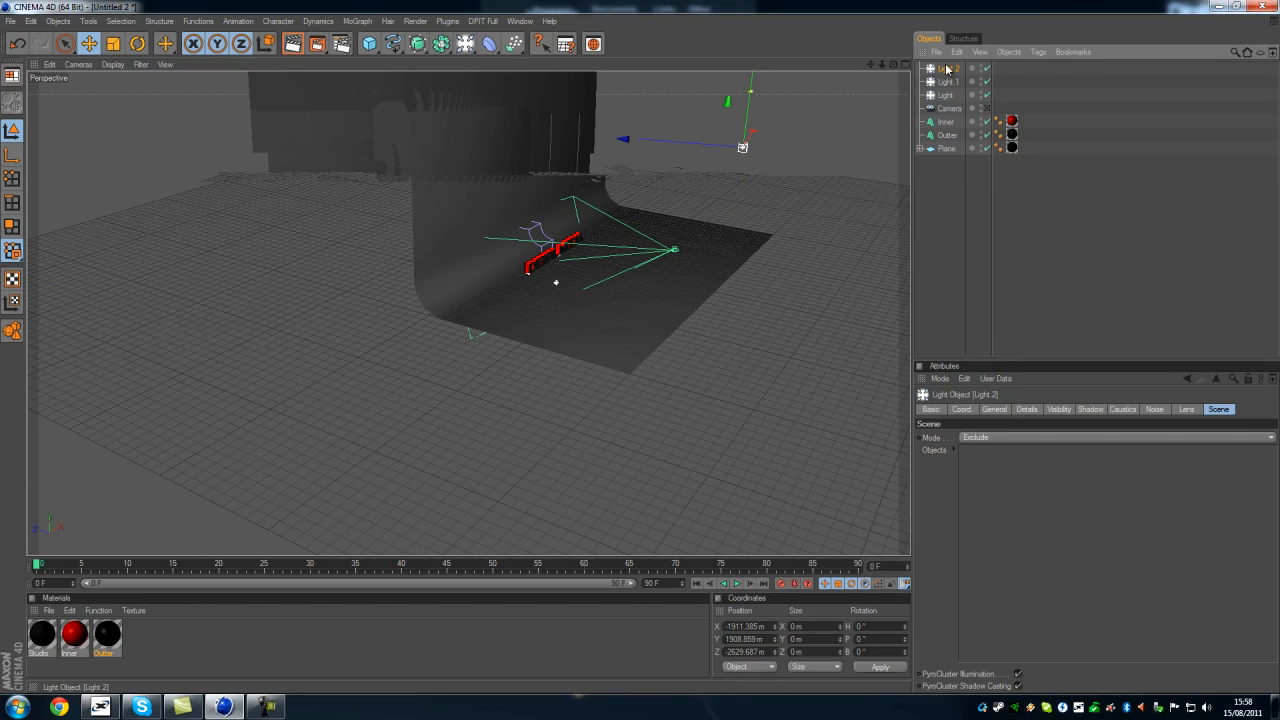
# Enable Shadow Caster with an Area shadow on the third light and look through the scene camera.
pyautogui.click(1027, 410)
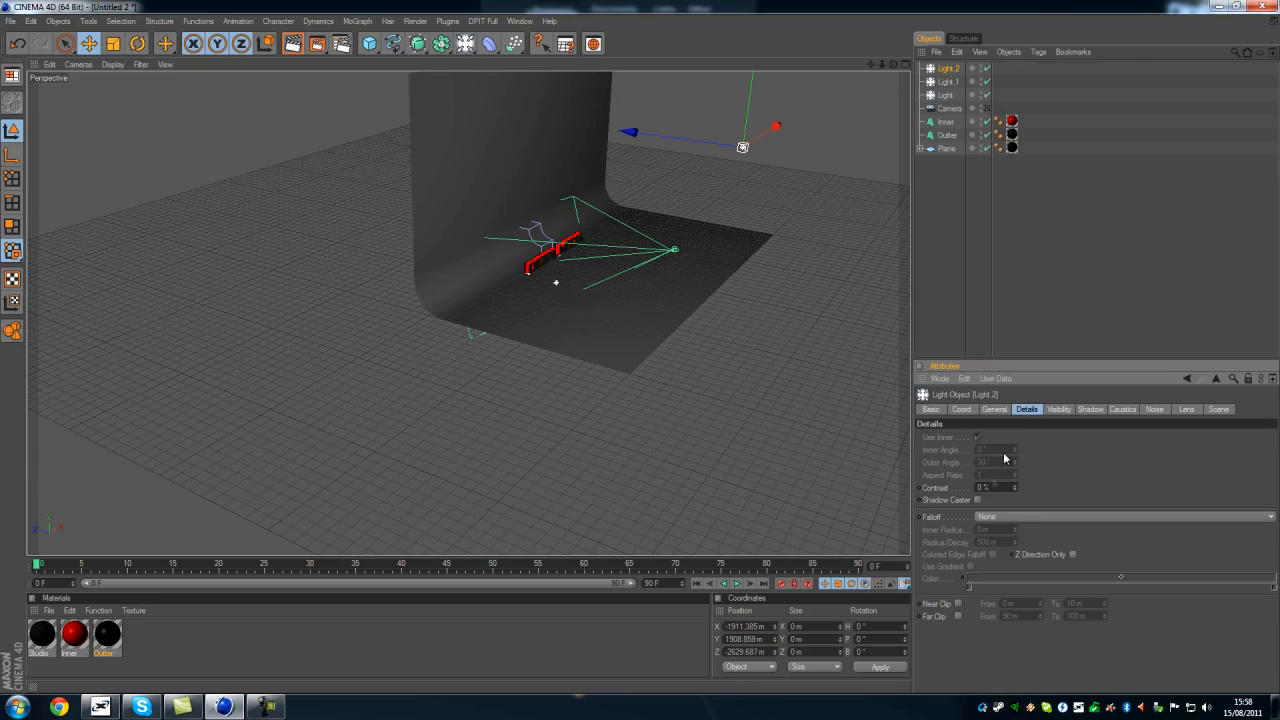
pyautogui.click(978, 500)
pyautogui.click(1090, 410)
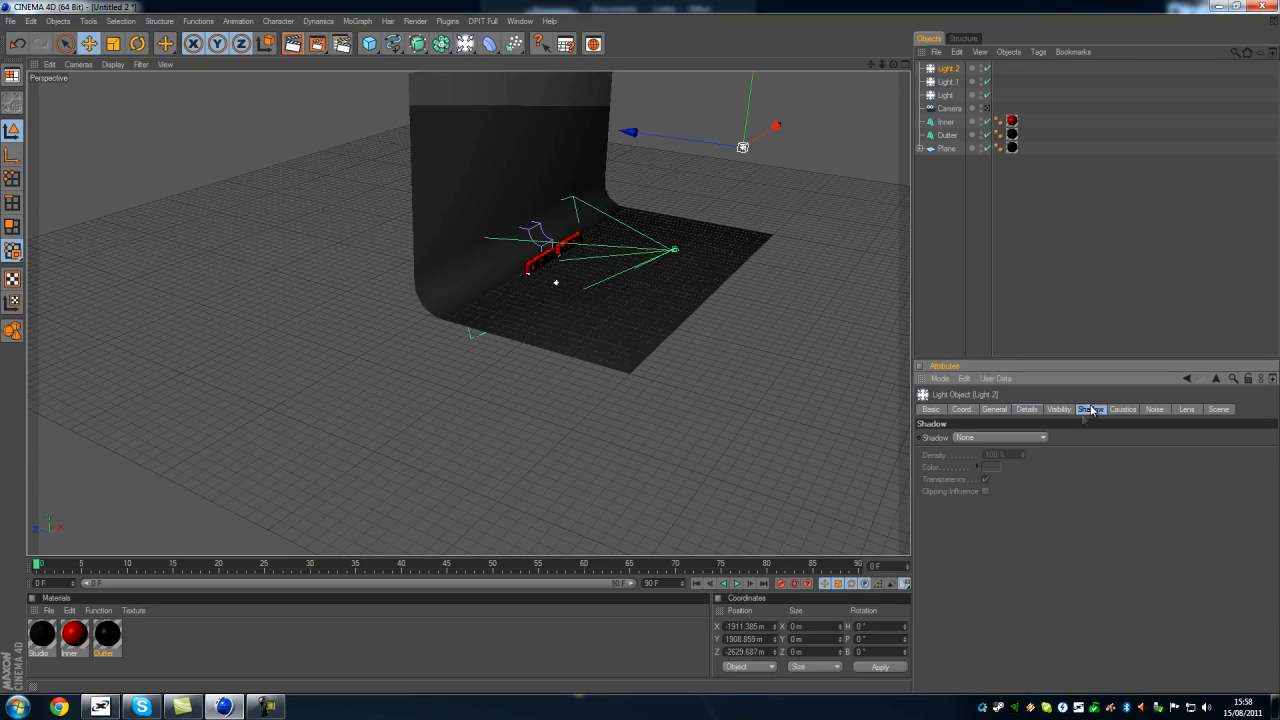
pyautogui.click(1037, 441)
pyautogui.click(982, 488)
pyautogui.keyDown('alt'); pyautogui.moveTo(677, 303); pyautogui.dragTo(794, 283); pyautogui.keyUp('alt')
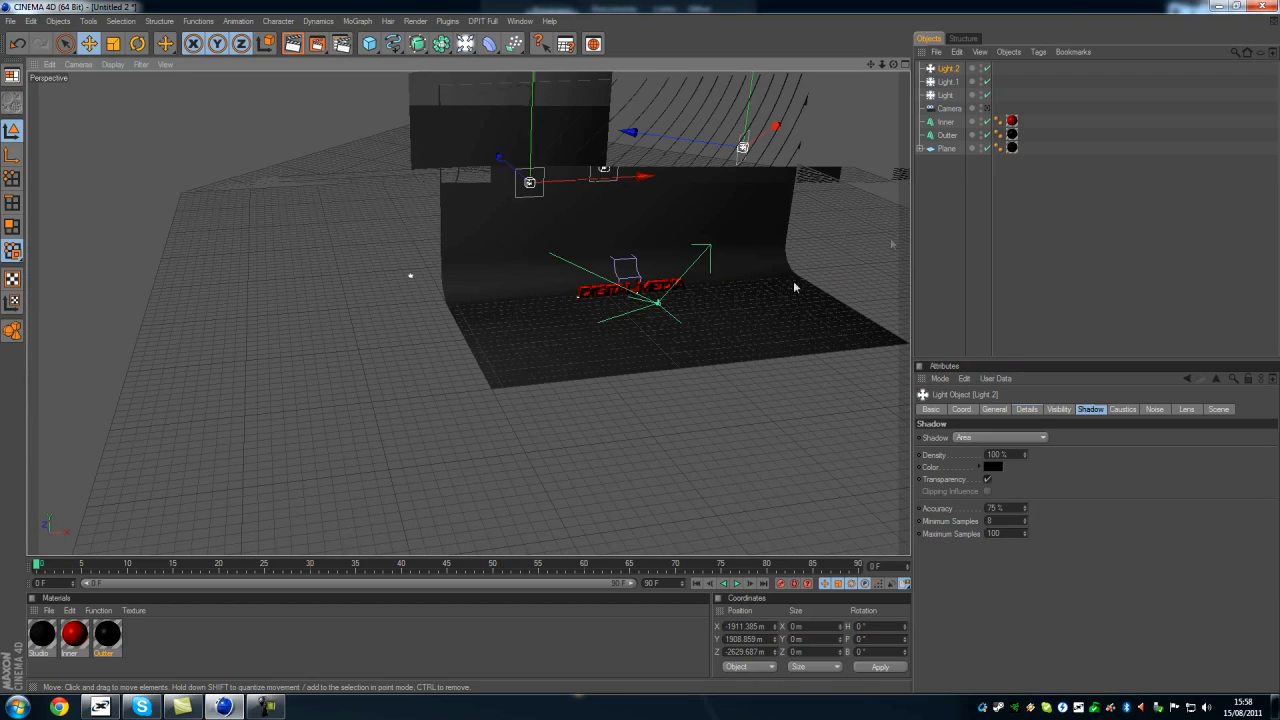
pyautogui.click(986, 109)
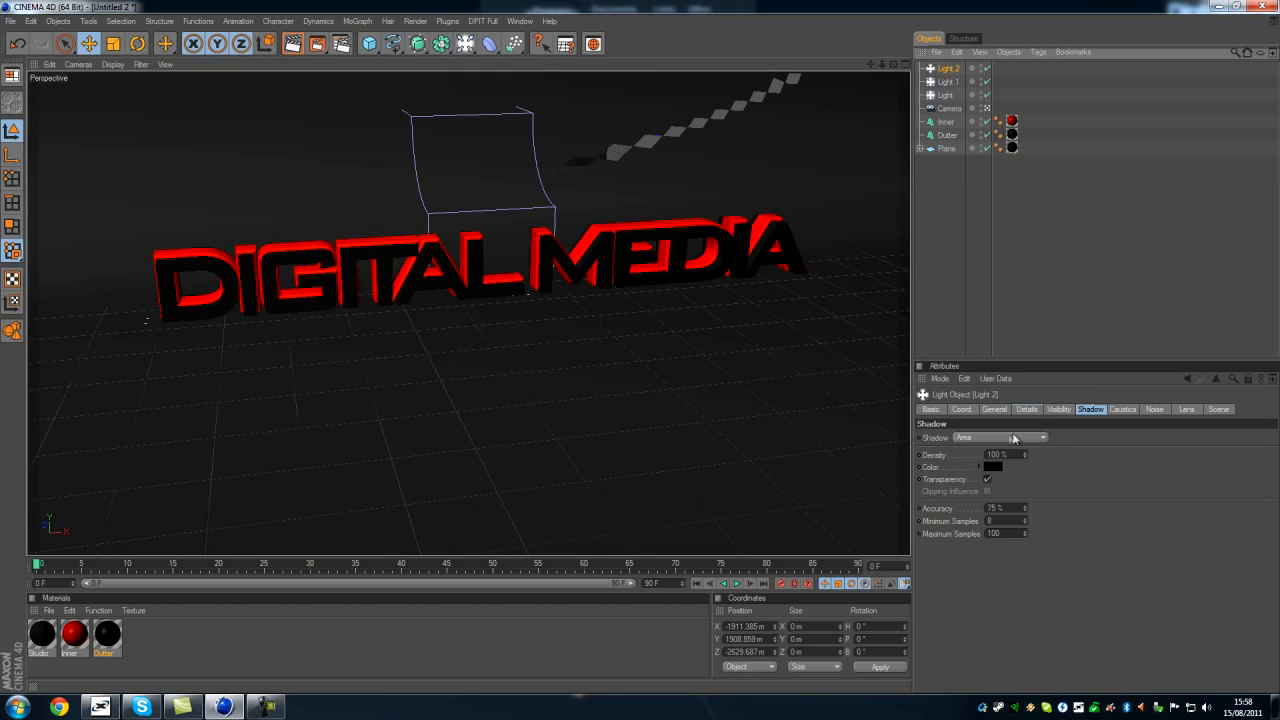
# Try Shadow Maps (Soft) as the third light's shadow type and render the active view.
pyautogui.click(1015, 438)
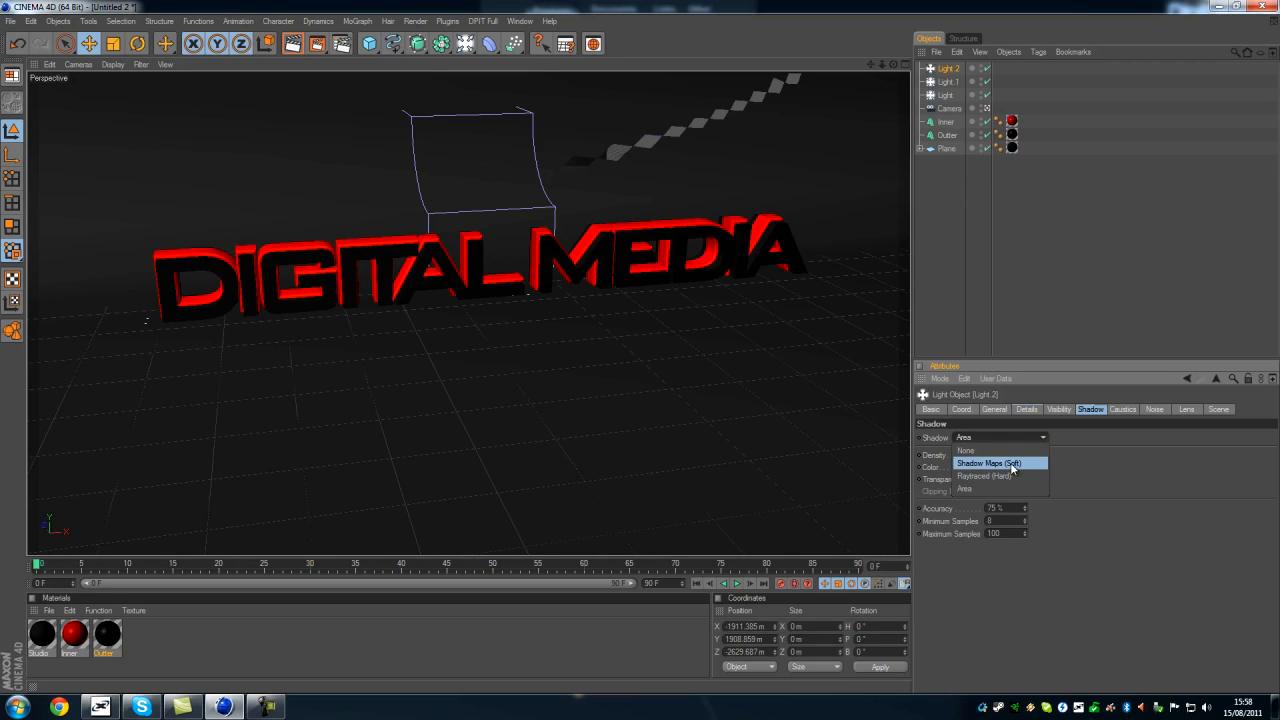
pyautogui.click(1013, 464)
pyautogui.click(296, 47)
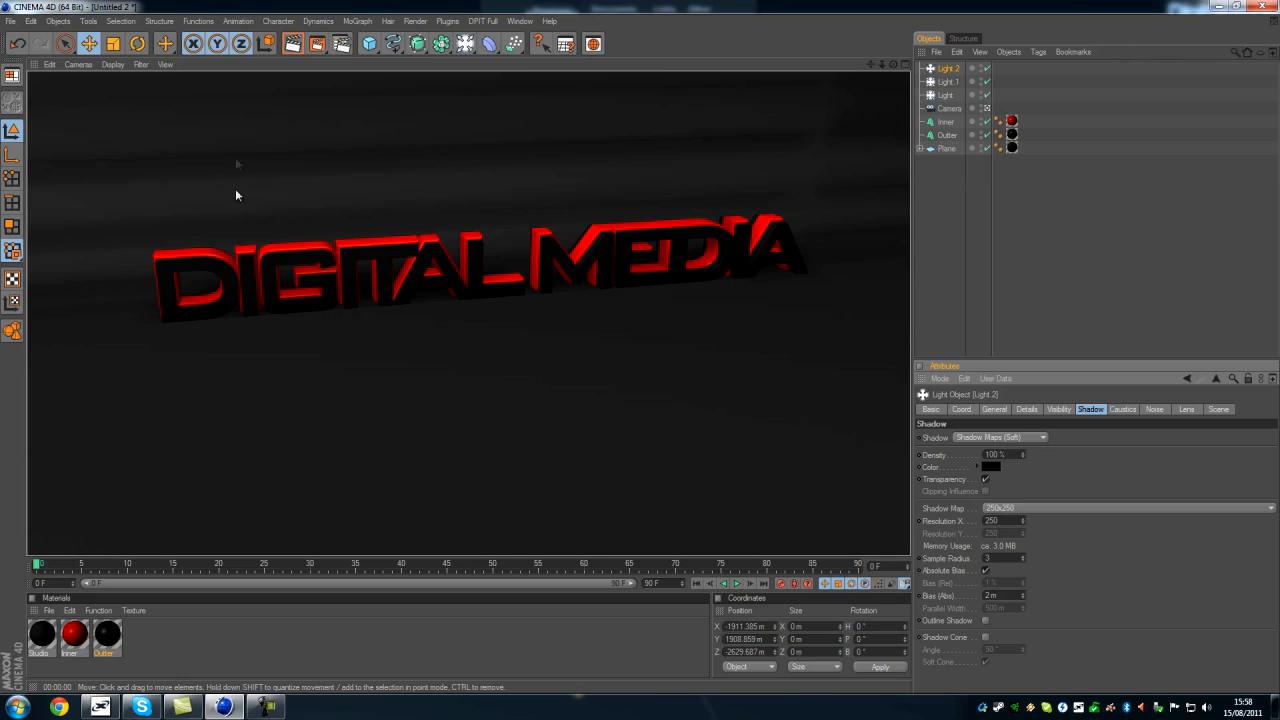
# Set the third light's shadow to Area with 15% density and test it by rendering the active view.
pyautogui.click(994, 438)
pyautogui.click(975, 490)
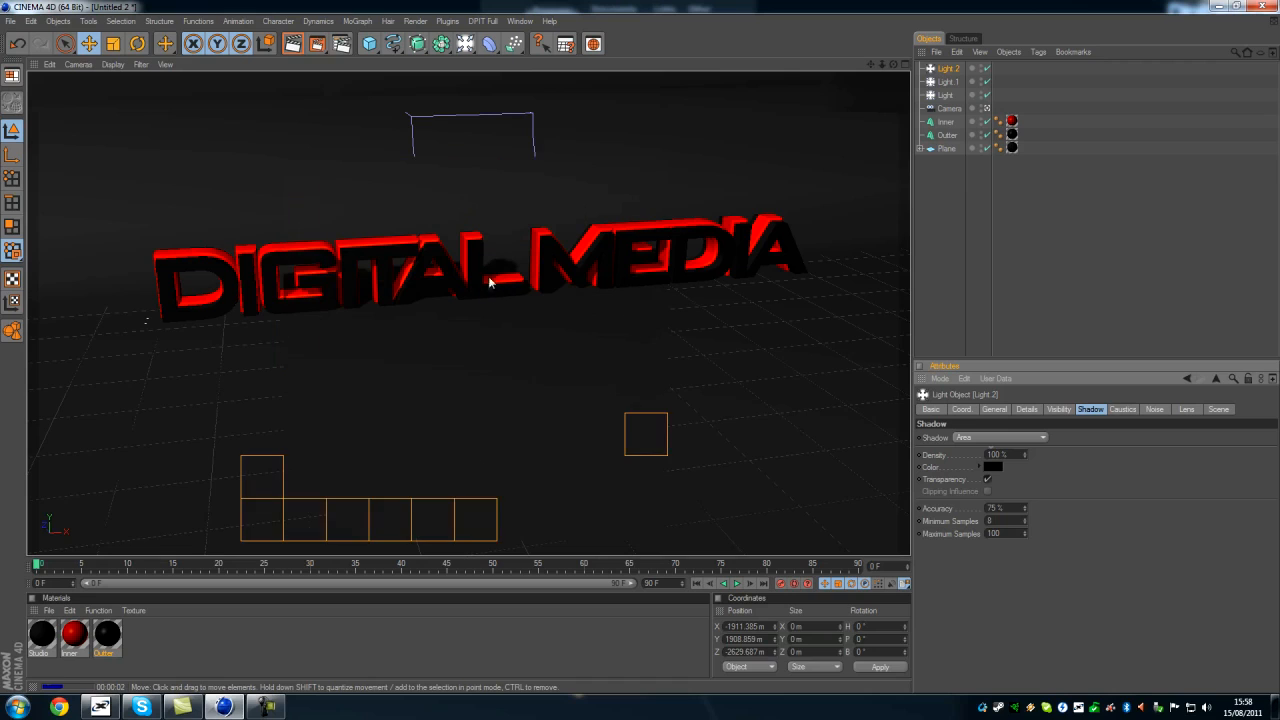
pyautogui.click(998, 454)
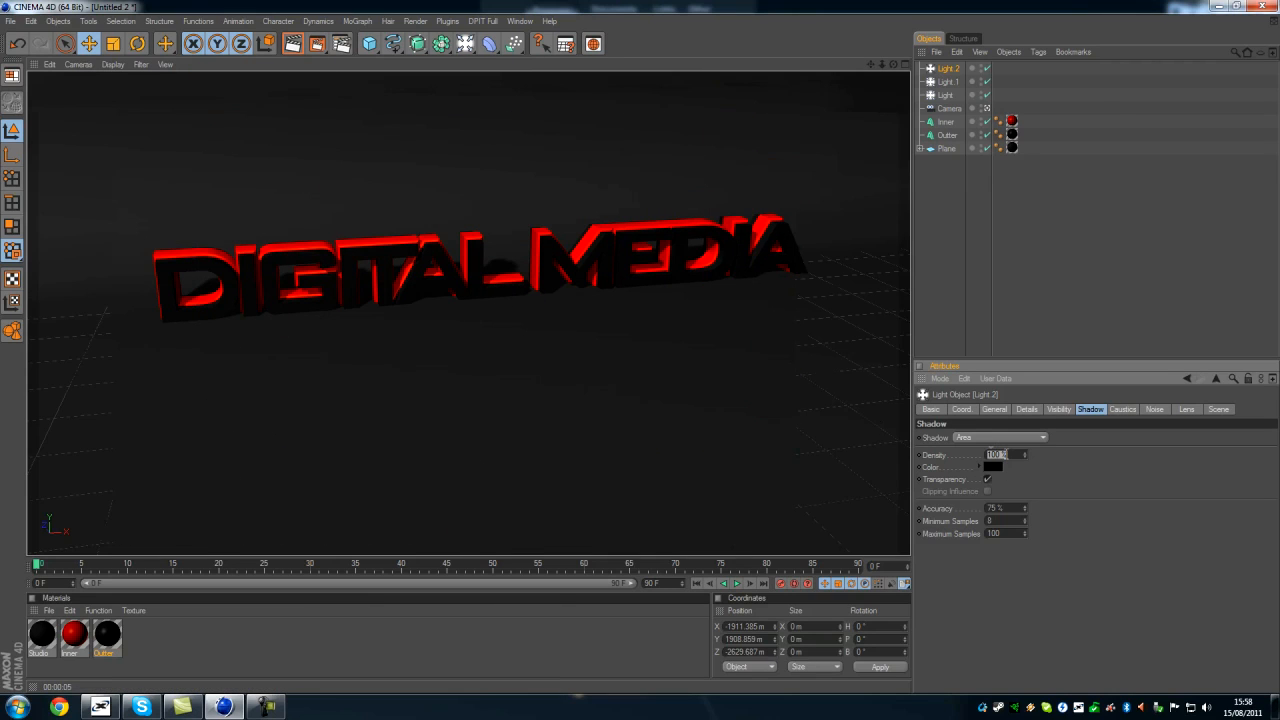
pyautogui.press('Return')
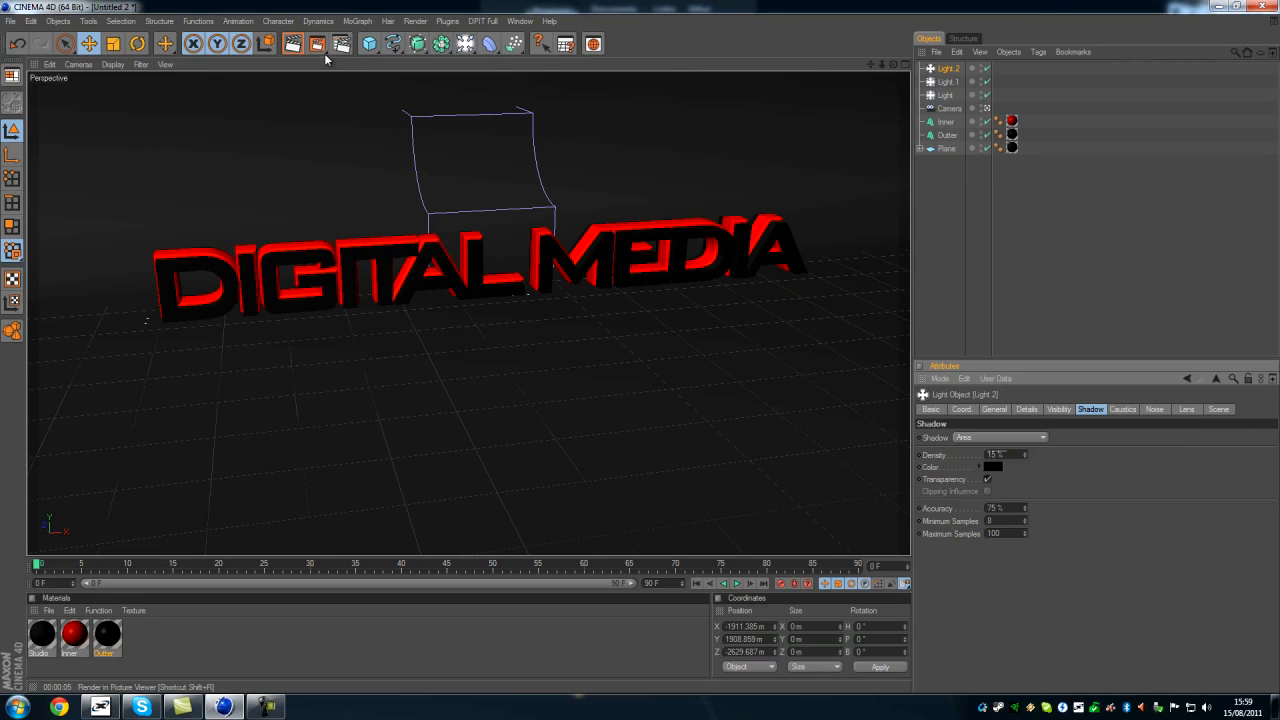
pyautogui.click(293, 44)
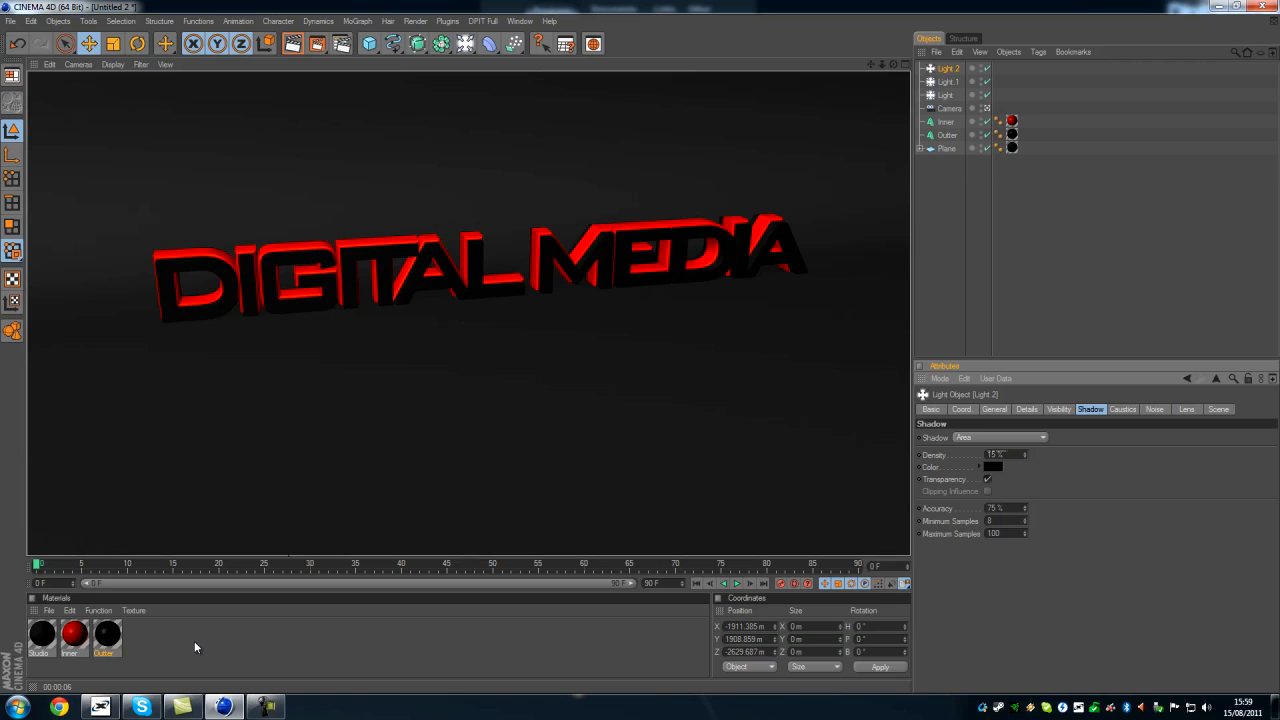
# Leave the camera view and examine the lit text from other angles.
pyautogui.click(987, 109)
pyautogui.keyDown('alt'); pyautogui.moveTo(622, 245); pyautogui.dragTo(734, 289, button='right'); pyautogui.keyUp('alt')
pyautogui.keyDown('alt'); pyautogui.moveTo(734, 289); pyautogui.dragTo(731, 263, button='middle'); pyautogui.keyUp('alt')
pyautogui.keyDown('alt'); pyautogui.moveTo(731, 263); pyautogui.dragTo(723, 243, button='right'); pyautogui.keyUp('alt')
pyautogui.keyDown('alt'); pyautogui.moveTo(723, 243); pyautogui.dragTo(638, 353, button='middle'); pyautogui.keyUp('alt')
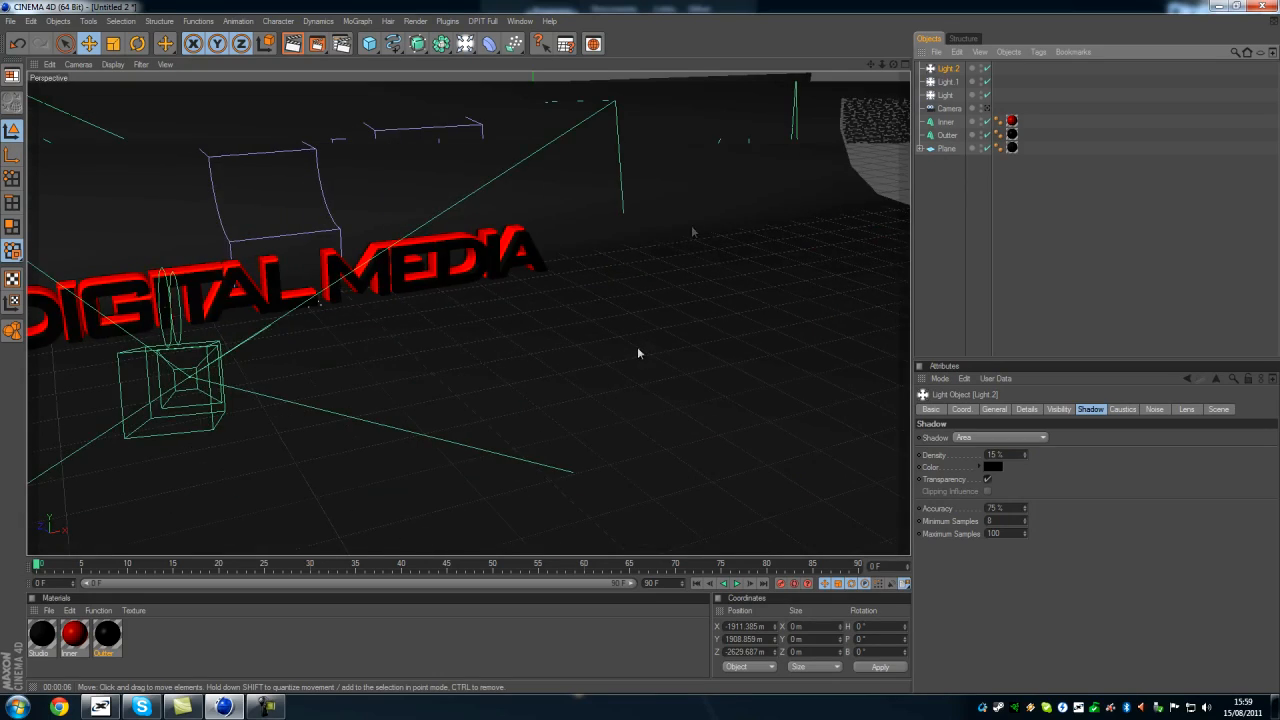
pyautogui.keyDown('alt'); pyautogui.moveTo(638, 353); pyautogui.dragTo(493, 236); pyautogui.keyUp('alt')
pyautogui.click(265, 284)
pyautogui.keyDown('alt'); pyautogui.moveTo(316, 372); pyautogui.dragTo(643, 351); pyautogui.keyUp('alt')
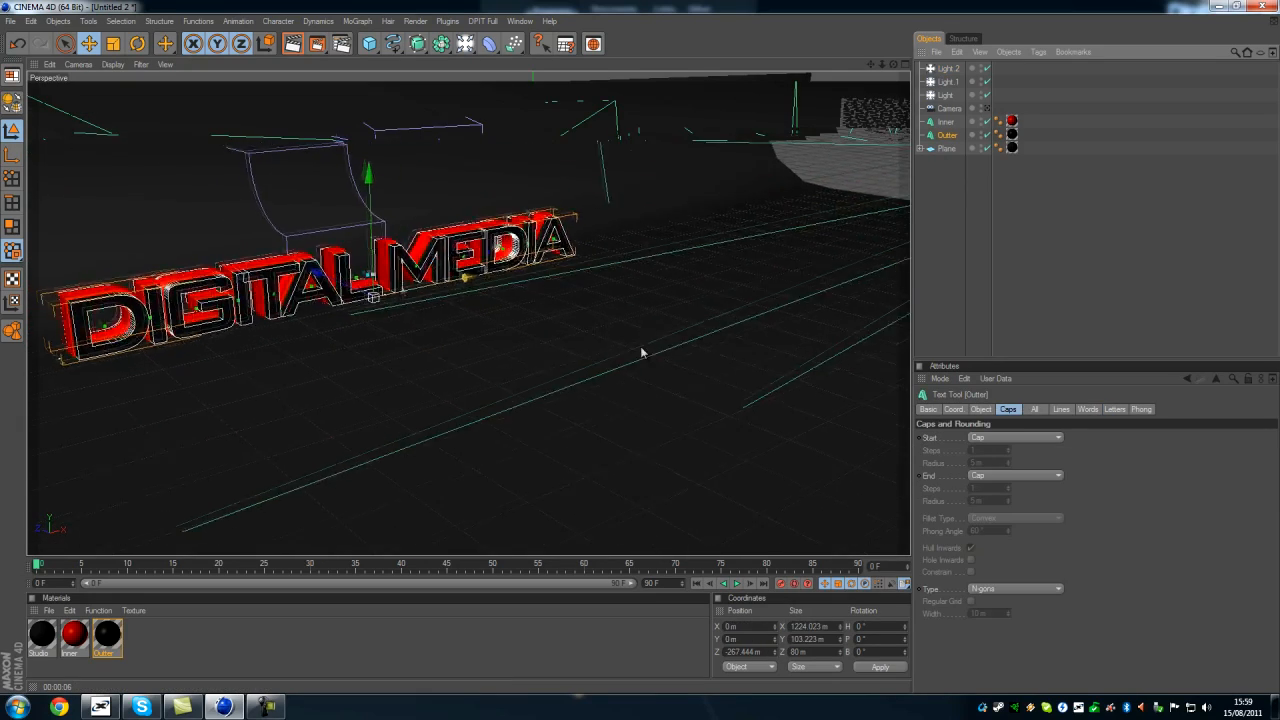
pyautogui.keyDown('alt'); pyautogui.moveTo(316, 372); pyautogui.dragTo(365, 326, button='middle'); pyautogui.keyUp('alt')
pyautogui.click(967, 221)
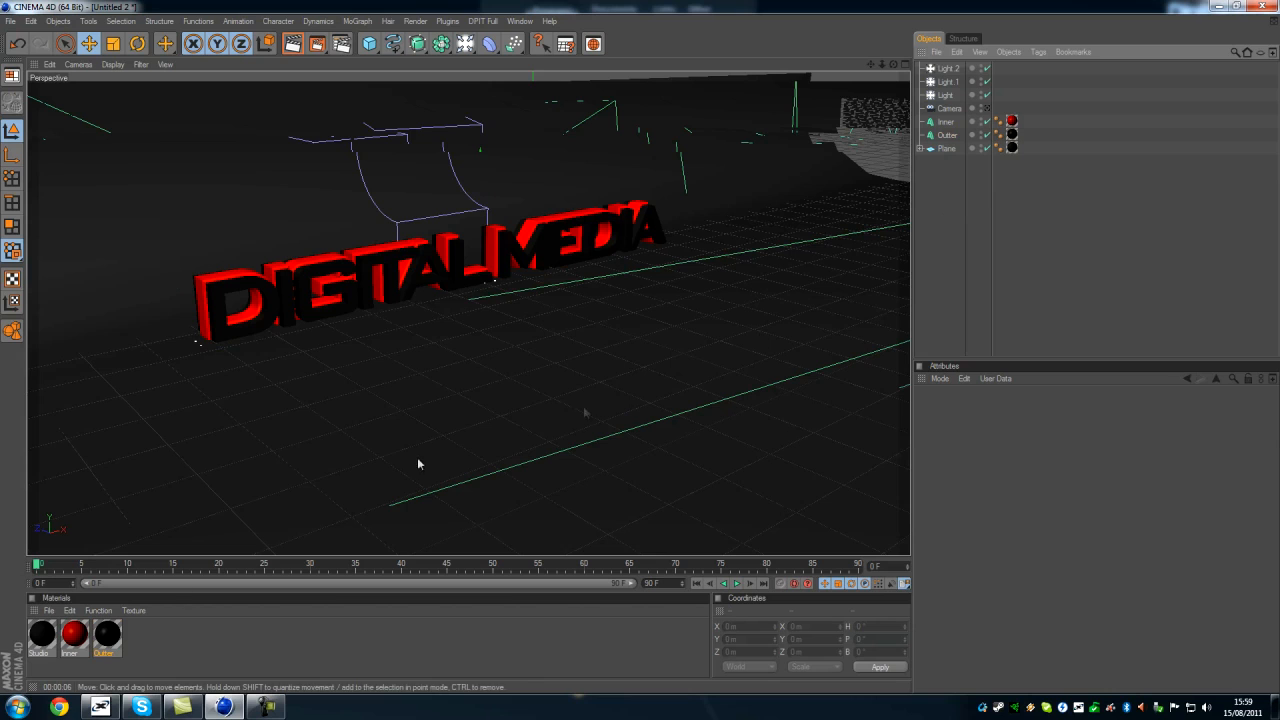
# Enable Reflection on the Outter material with a brightness of 15%.
pyautogui.click(107, 638)
pyautogui.doubleClick(107, 640)
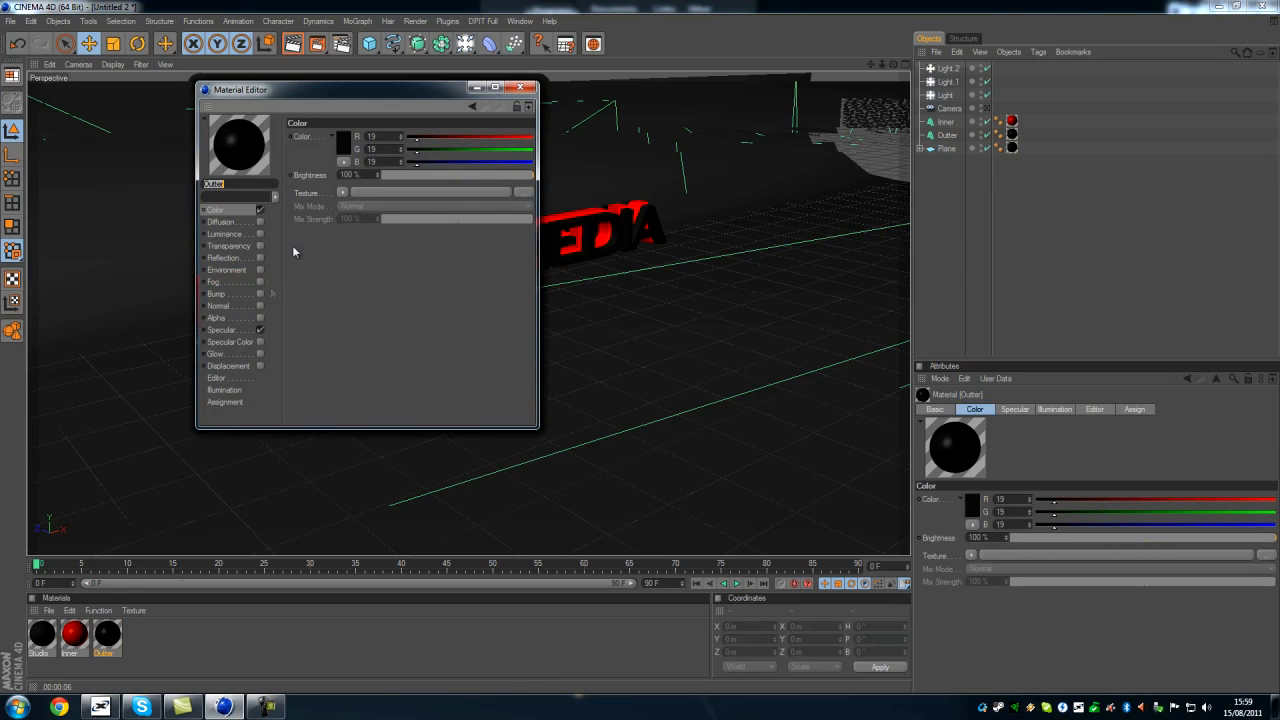
pyautogui.moveTo(353, 99); pyautogui.dragTo(734, 144)
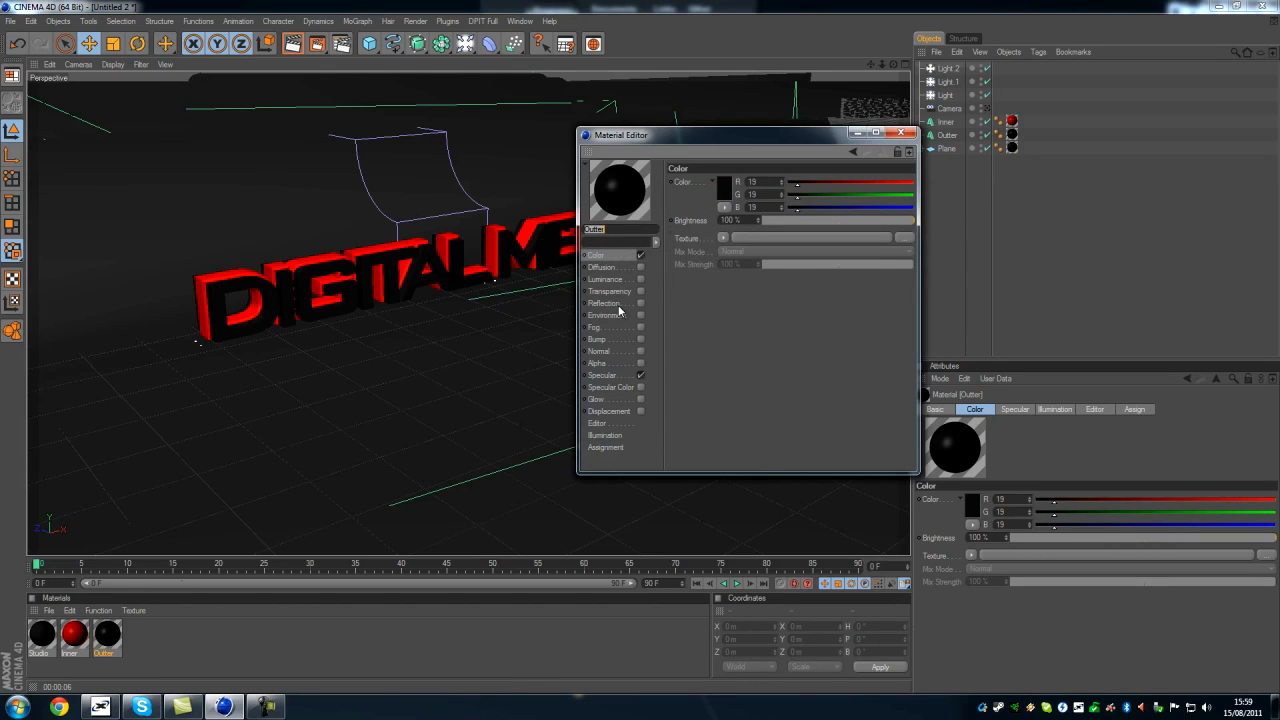
pyautogui.click(640, 303)
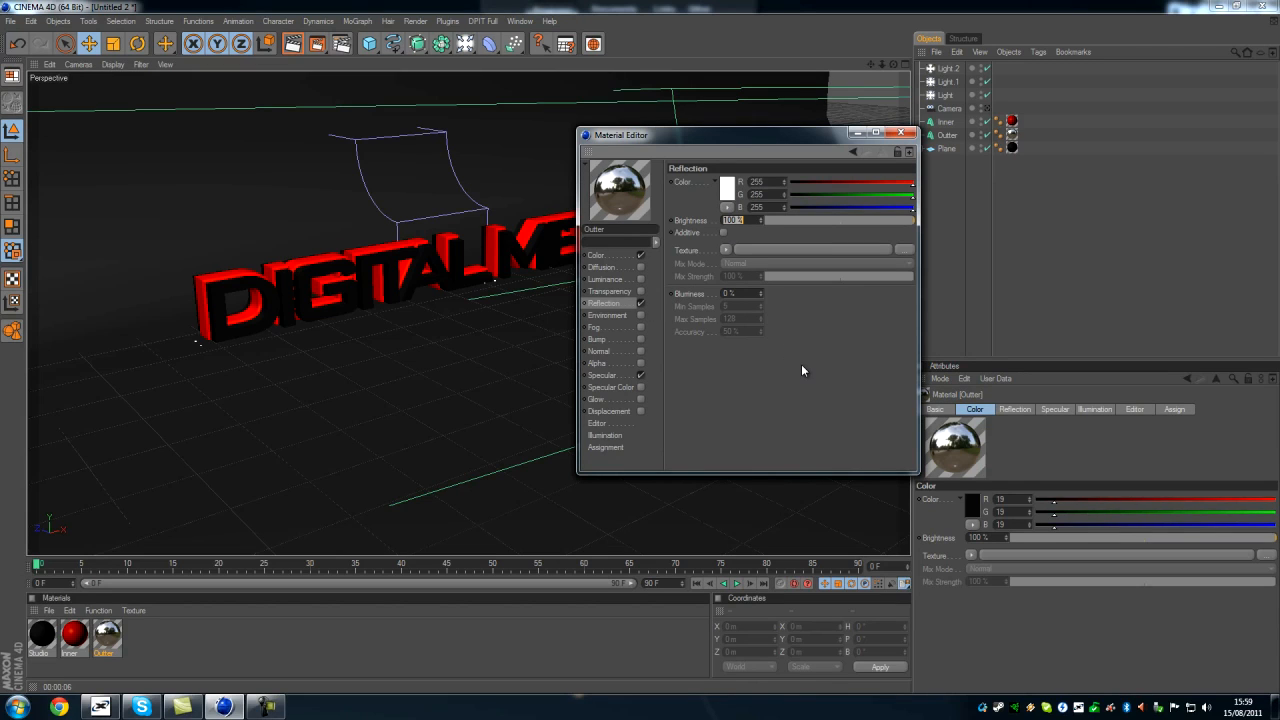
pyautogui.write('15')
pyautogui.press('Return')
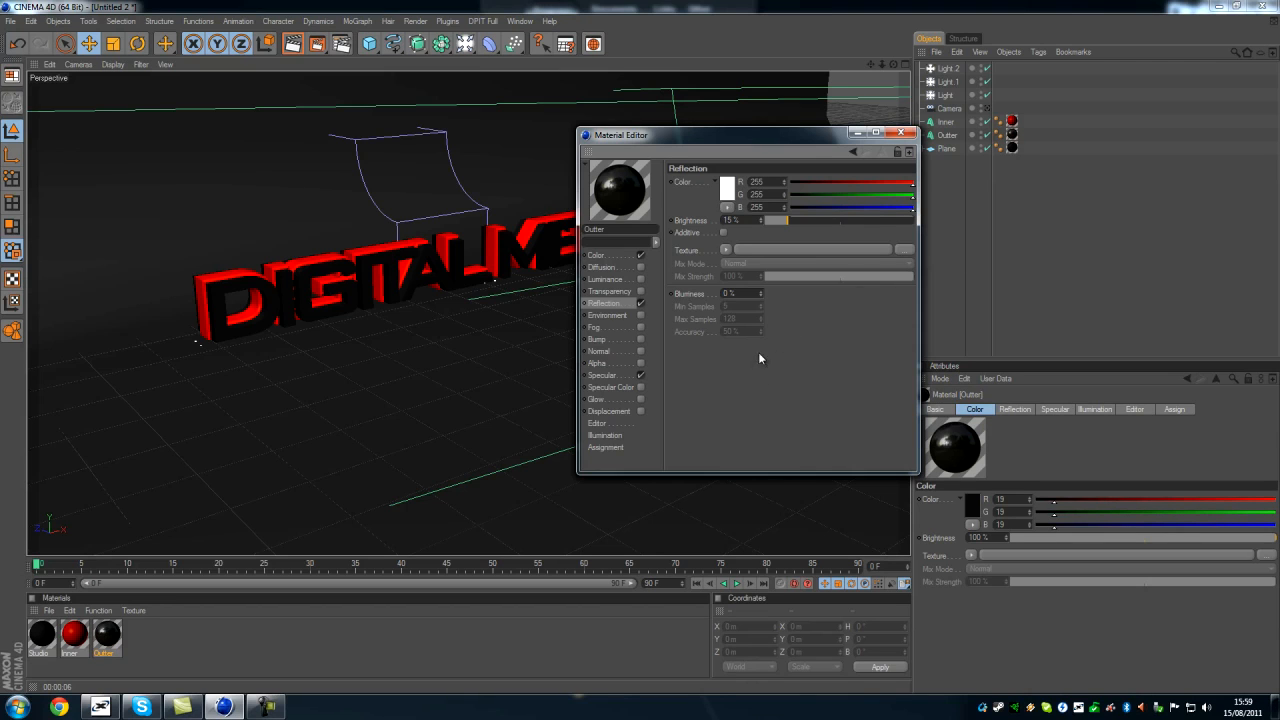
pyautogui.click(902, 133)
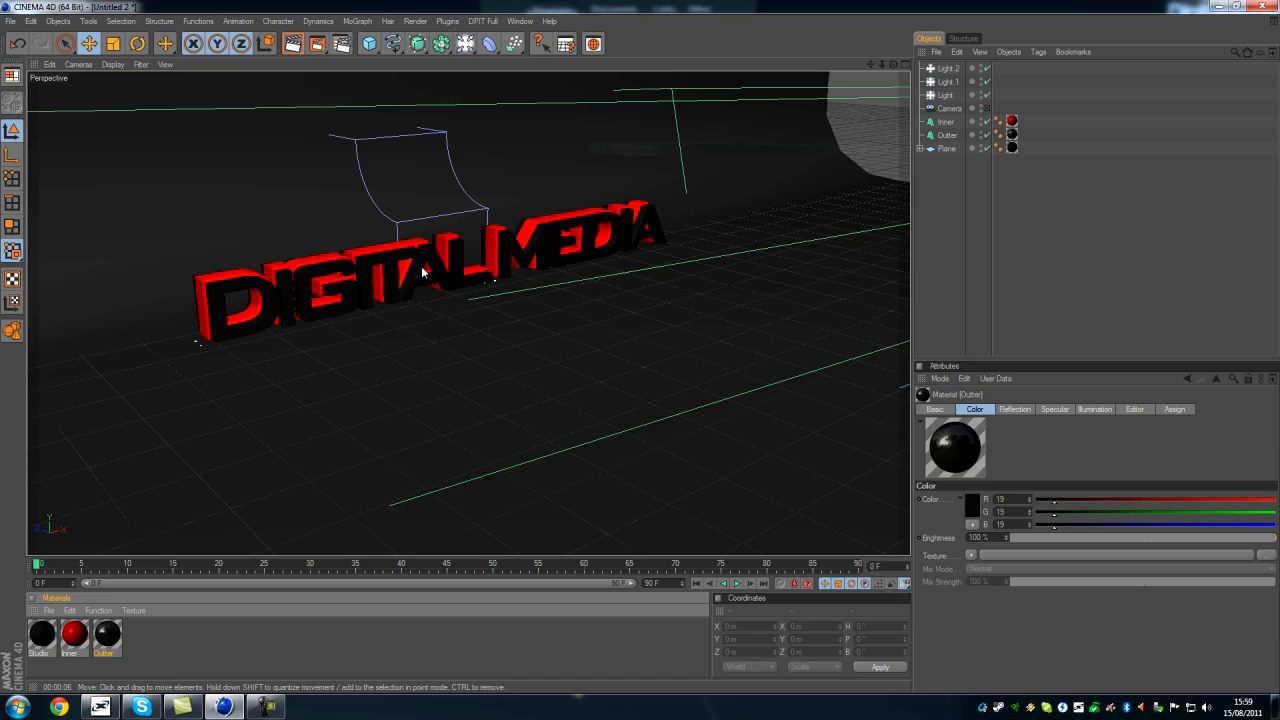
# Enable Reflection on the Inner material with a brightness of 40%.
pyautogui.doubleClick(74, 633)
pyautogui.moveTo(411, 109); pyautogui.dragTo(882, 162)
pyautogui.click(723, 330)
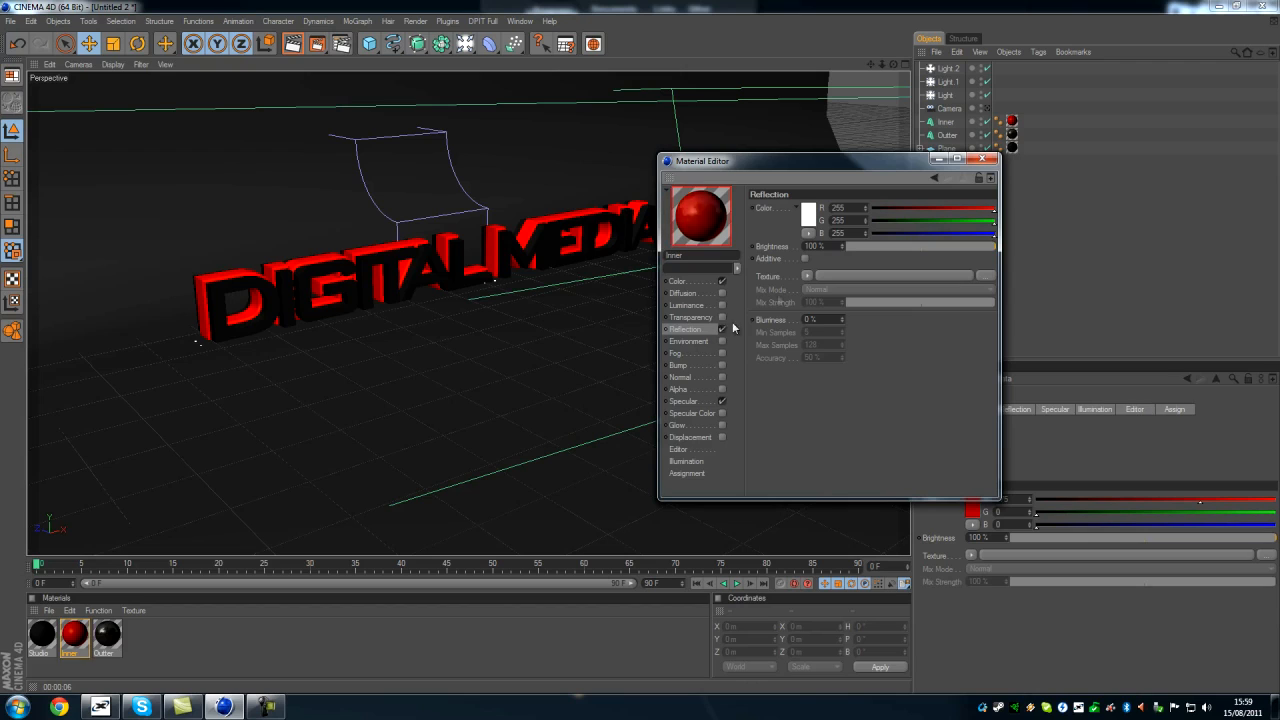
pyautogui.write('40')
pyautogui.press('Return')
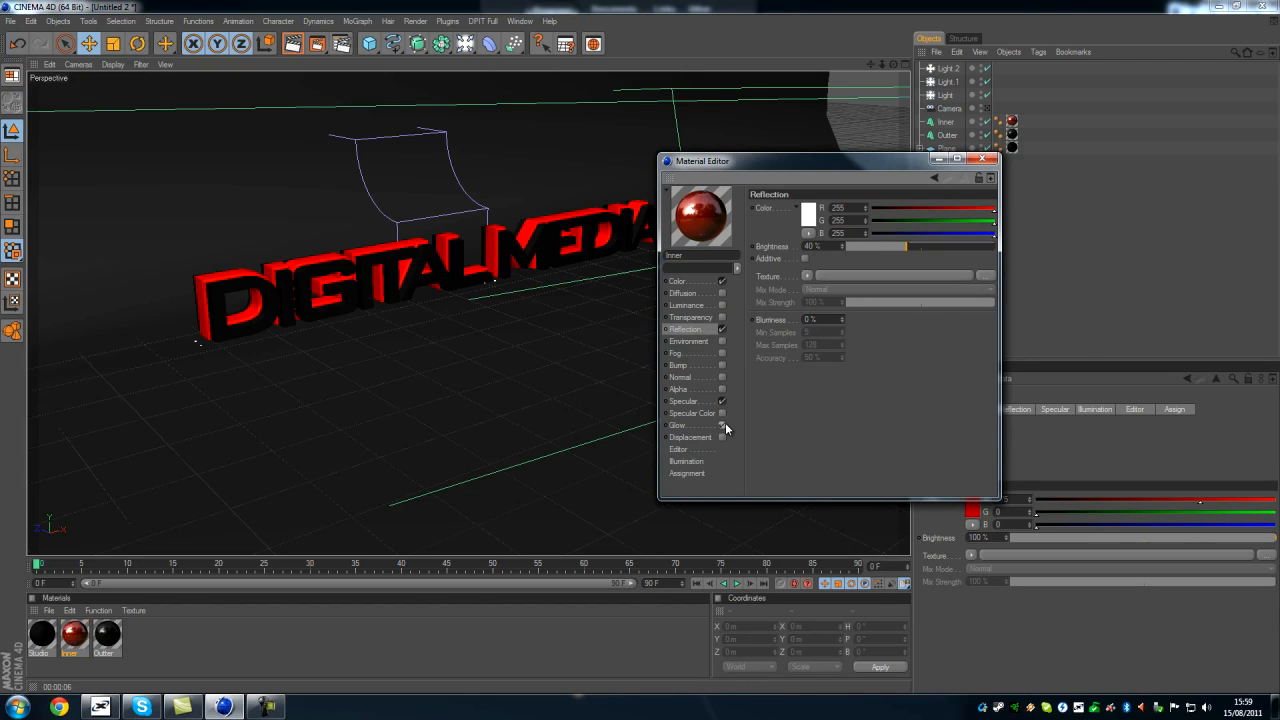
# Enable Glow on the Inner material with 120% outer strength, 3 m radius and 20% random.
pyautogui.click(722, 425)
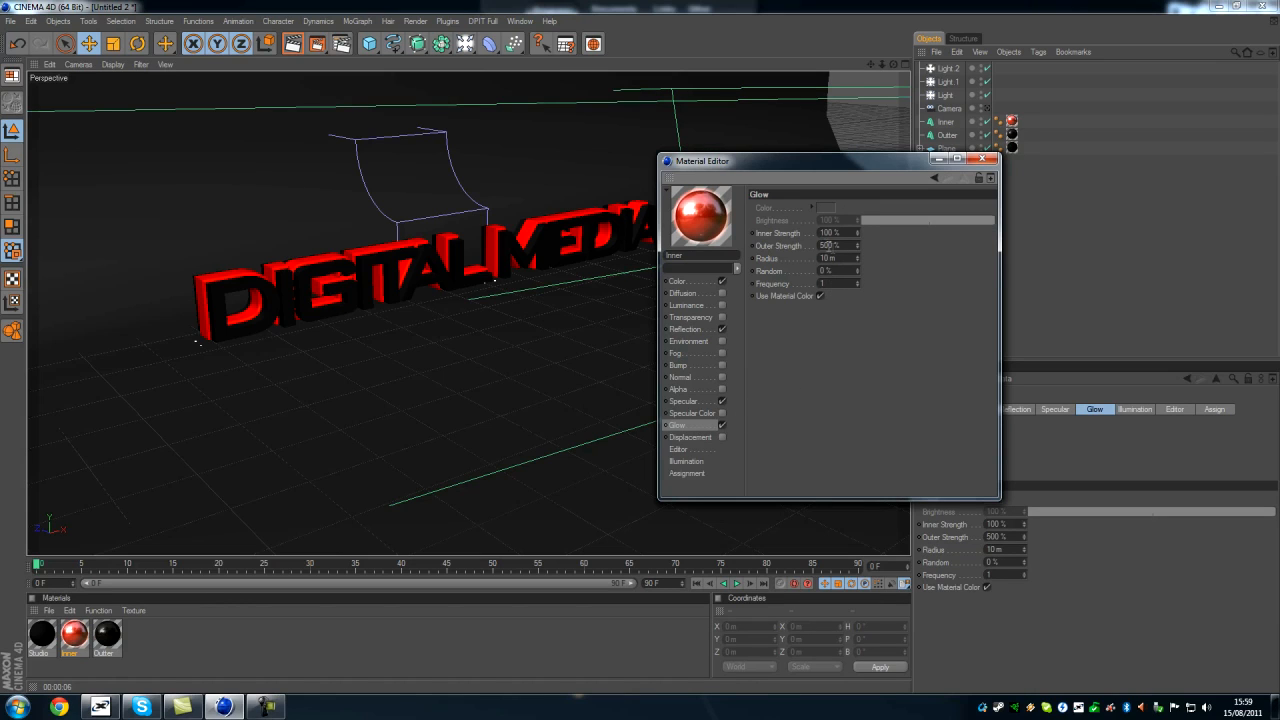
pyautogui.moveTo(866, 162); pyautogui.dragTo(884, 140)
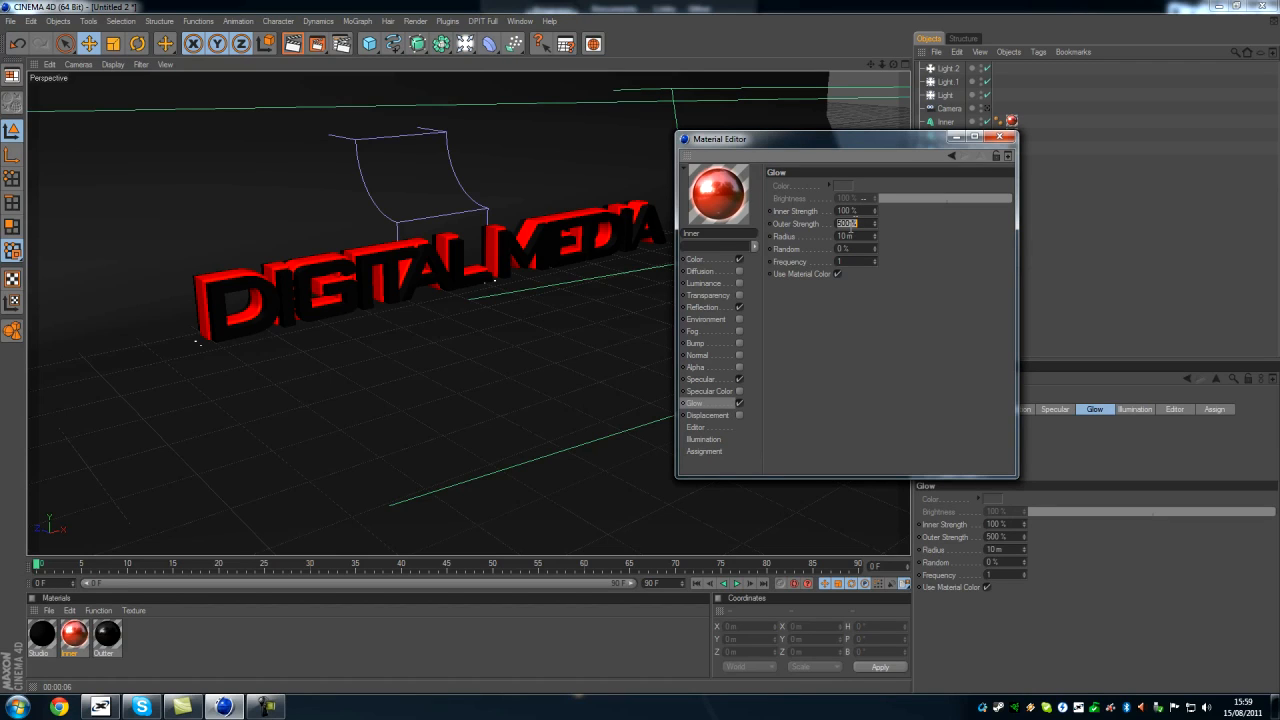
pyautogui.press('Tab')
pyautogui.press('Return')
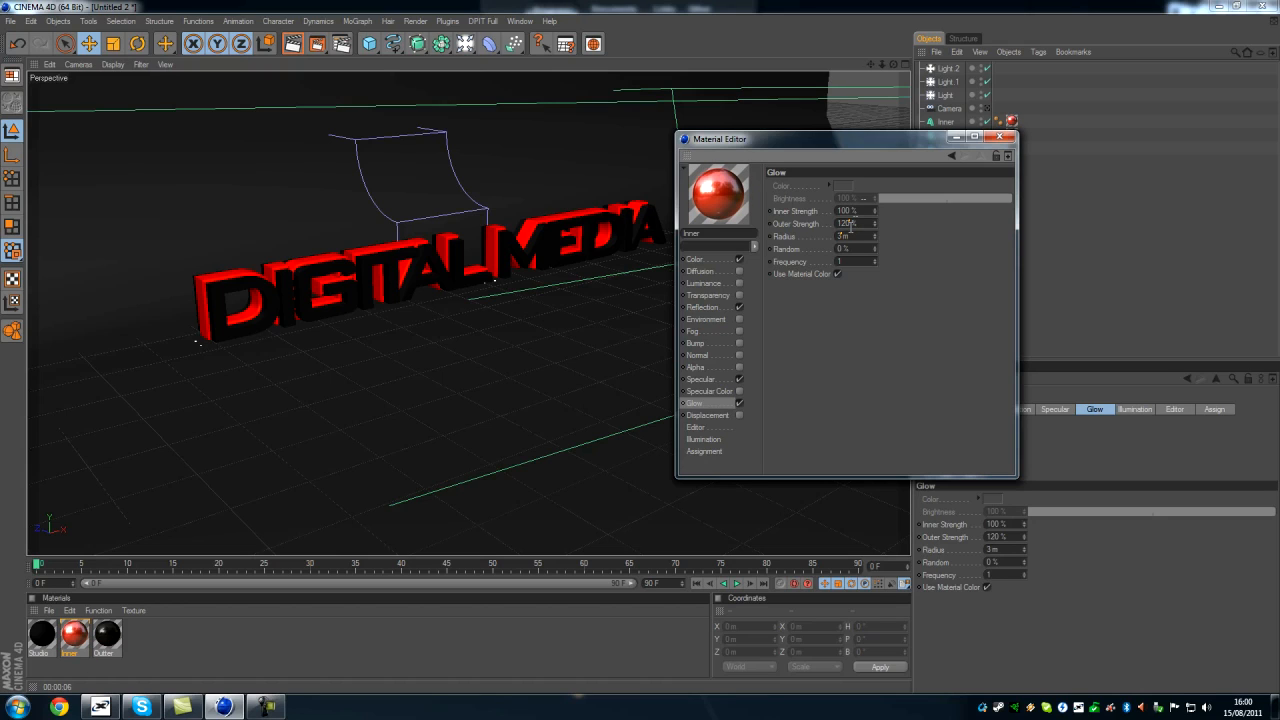
pyautogui.press('Return')
pyautogui.click(999, 136)
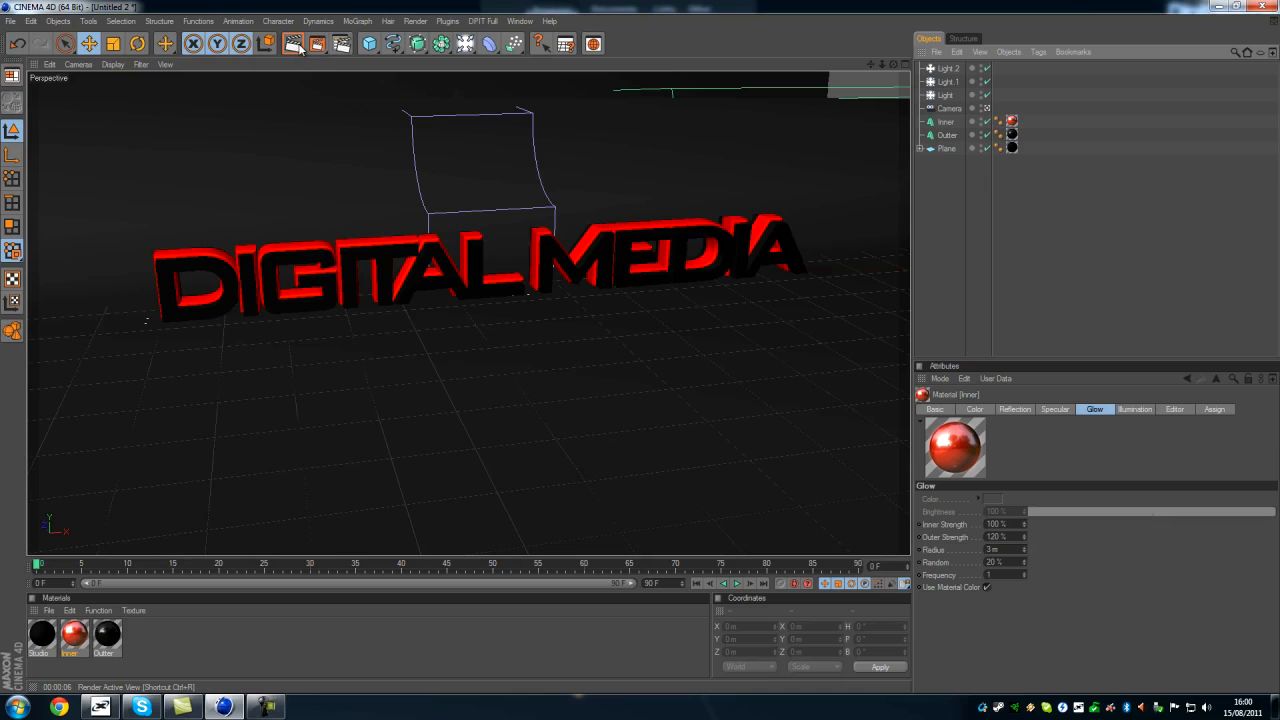
# Return to the camera view, angle it slightly around the text and render the active view.
pyautogui.keyDown('alt'); pyautogui.moveTo(640, 347); pyautogui.dragTo(640, 347); pyautogui.keyUp('alt')
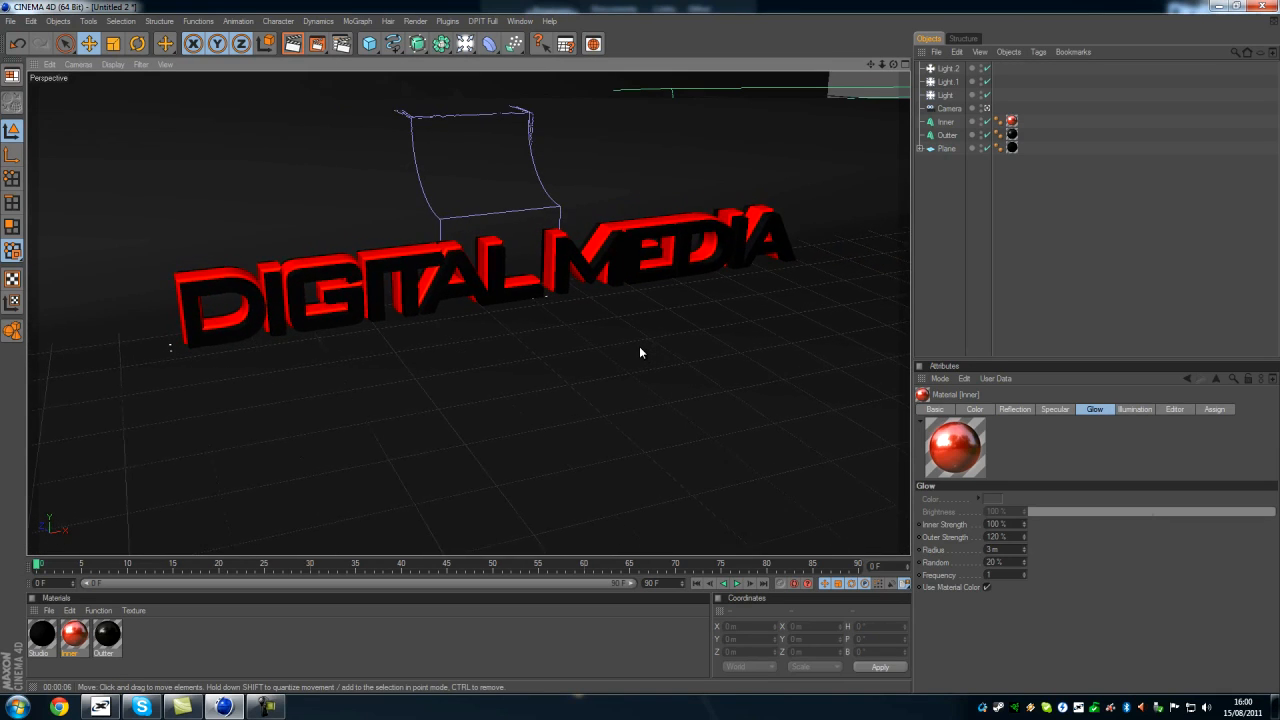
pyautogui.click(293, 46)
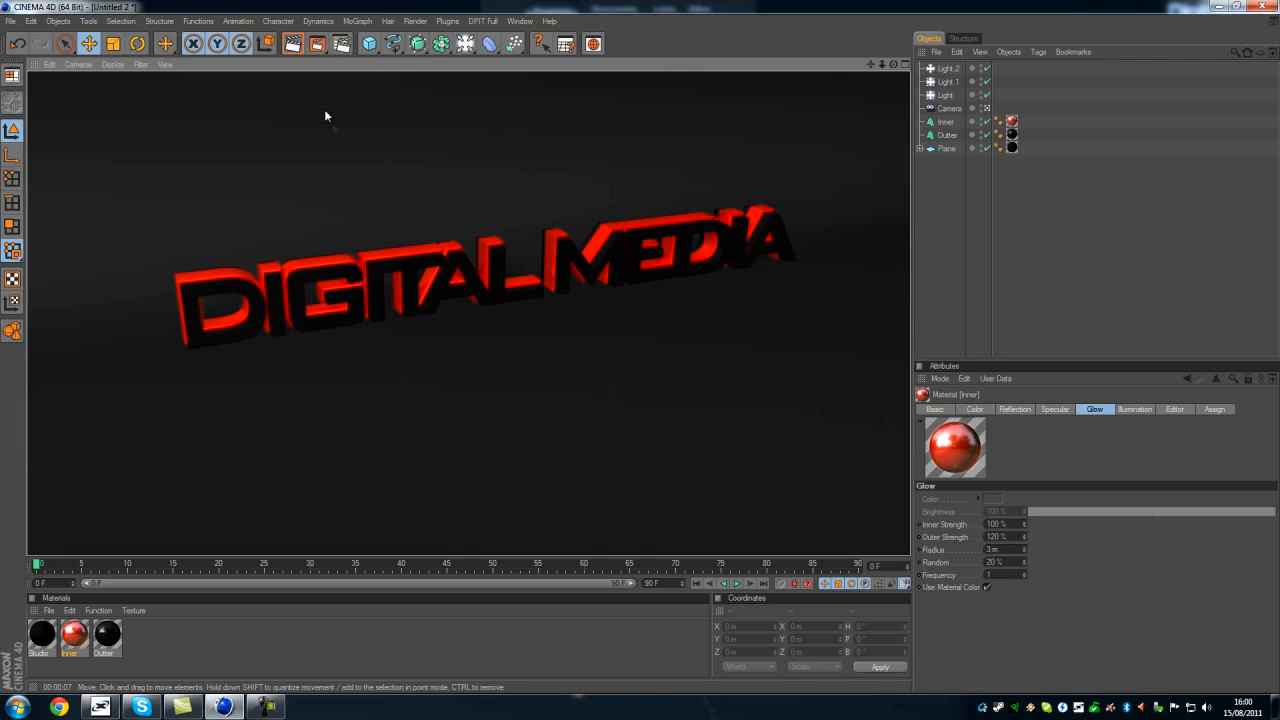
# Add the Ambient Occlusion effect to the render settings.
pyautogui.click(341, 44)
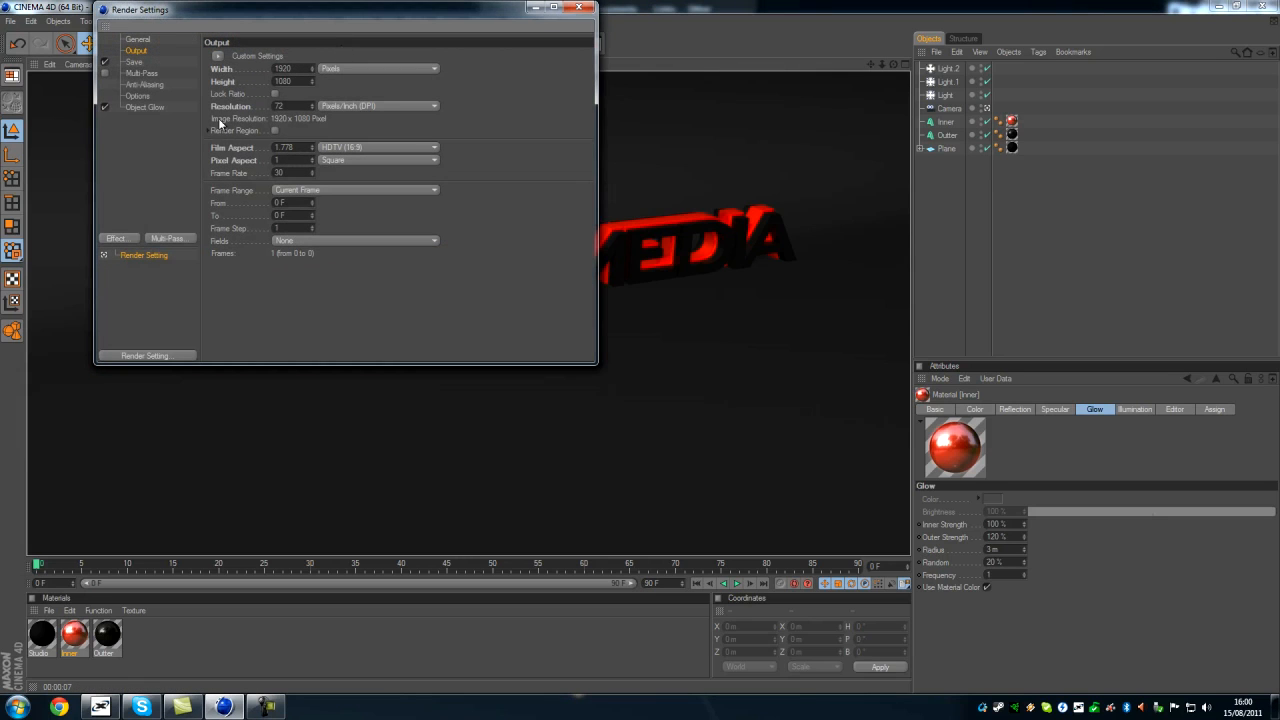
pyautogui.click(124, 241)
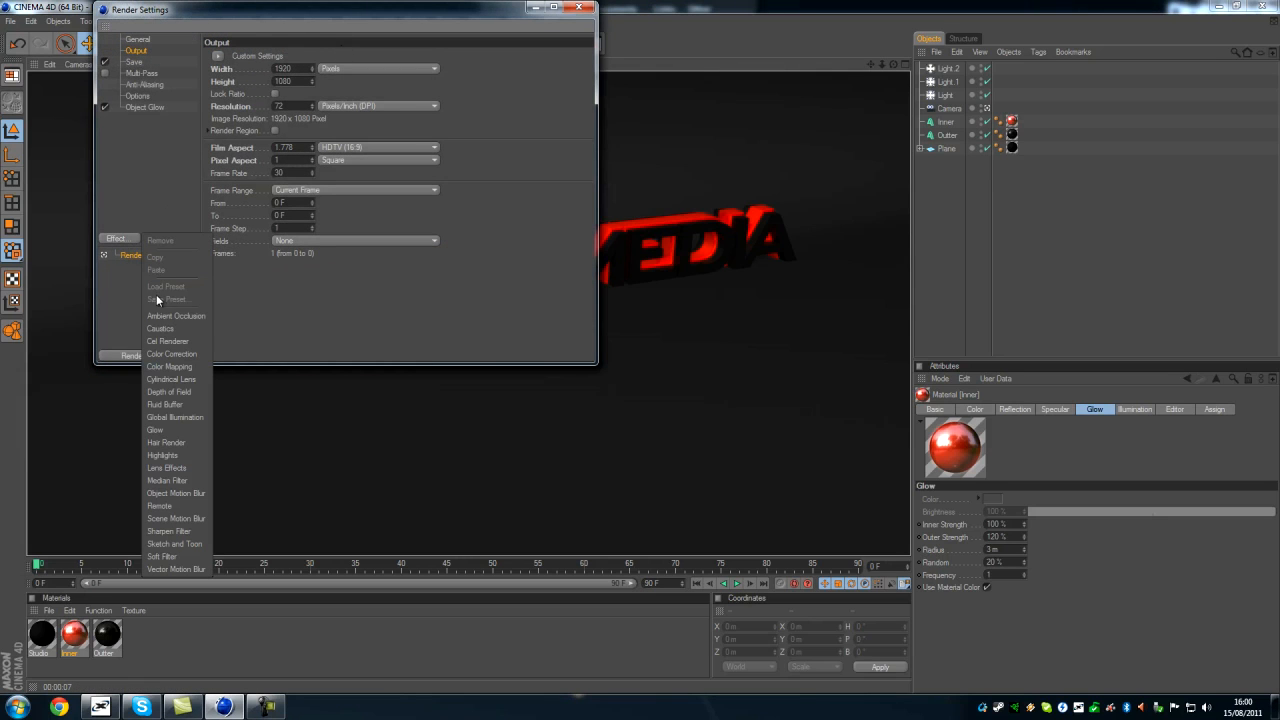
pyautogui.click(175, 313)
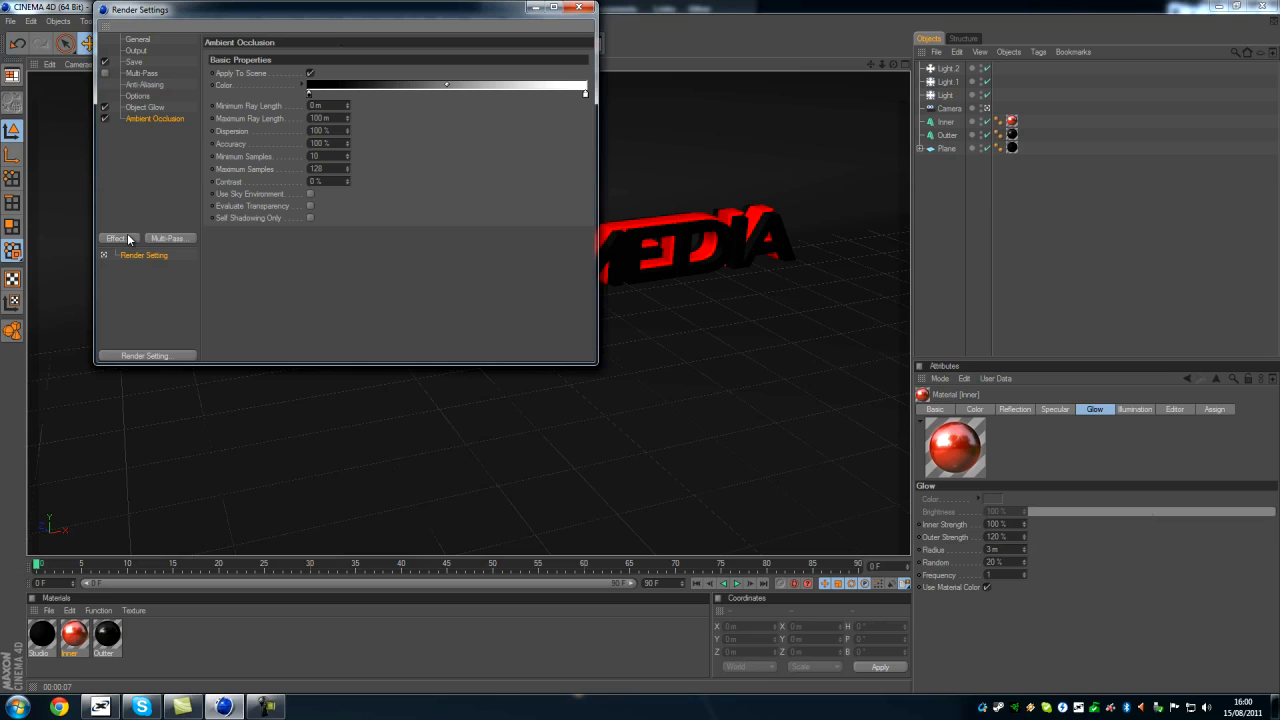
# Add the Global Illumination effect to the render settings with GI mode IR + QMC (Still Image) and a gamma of 2.2.
pyautogui.click(128, 238)
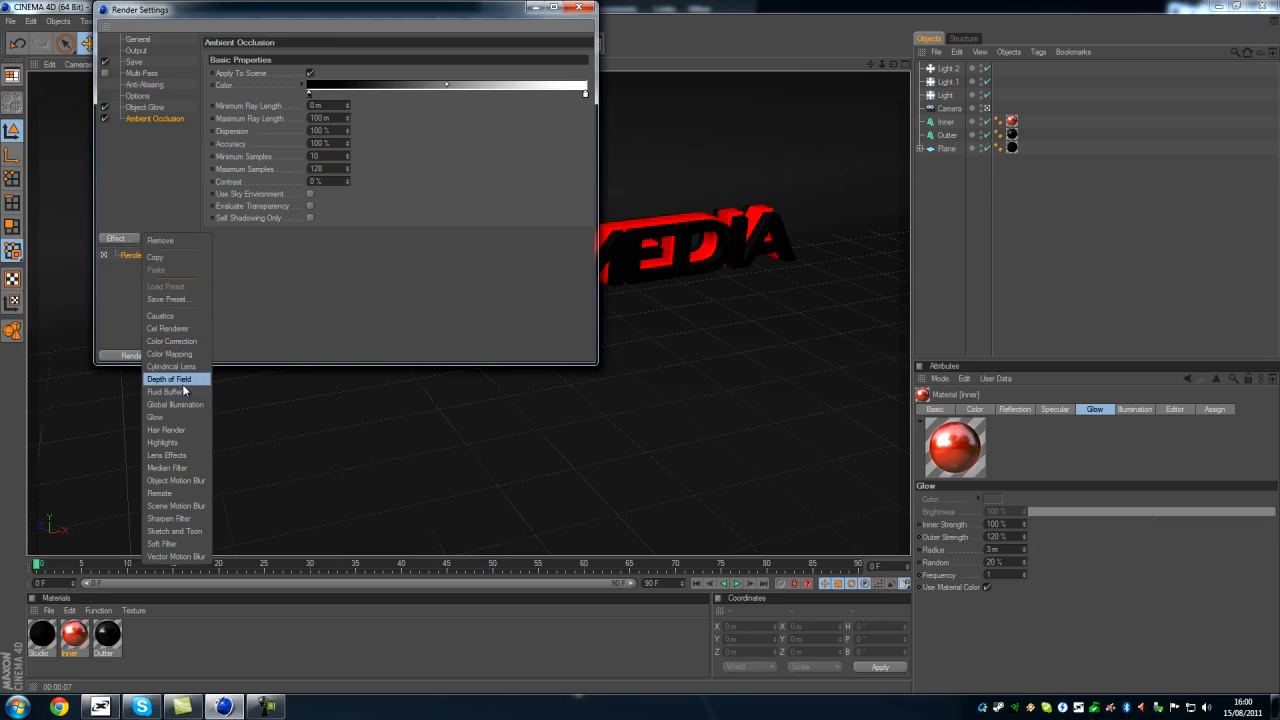
pyautogui.click(180, 404)
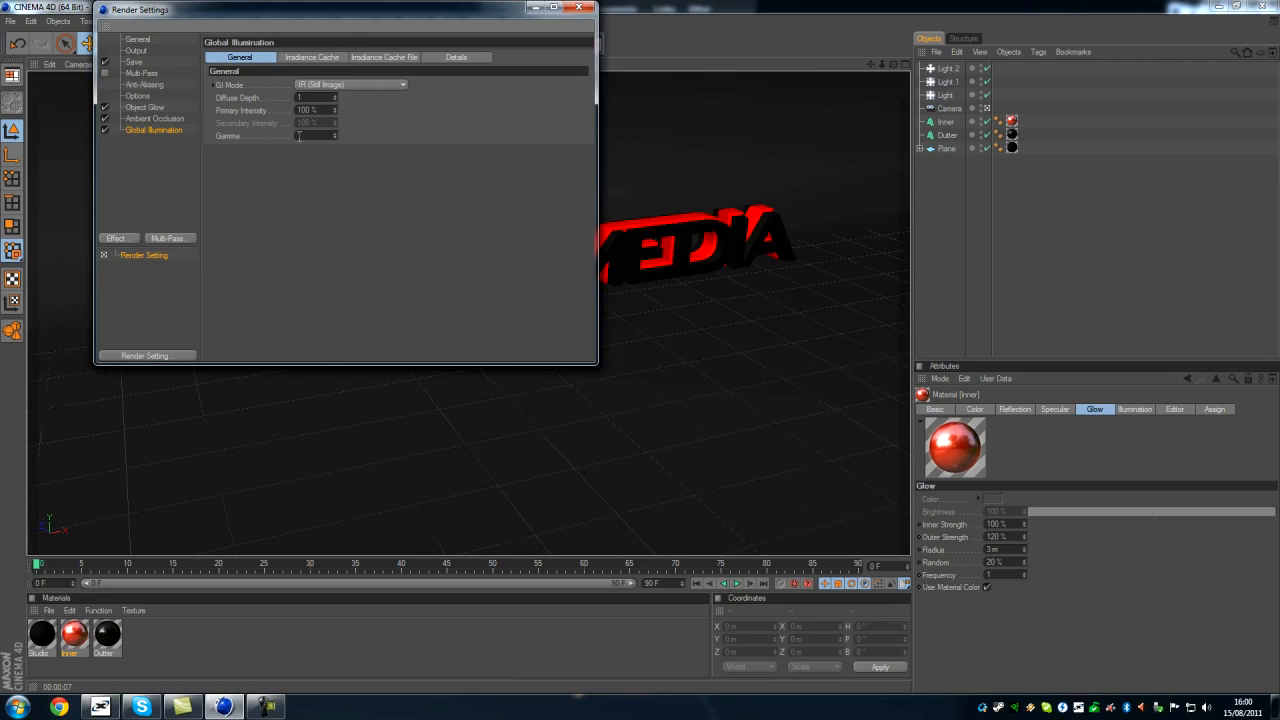
pyautogui.click(298, 88)
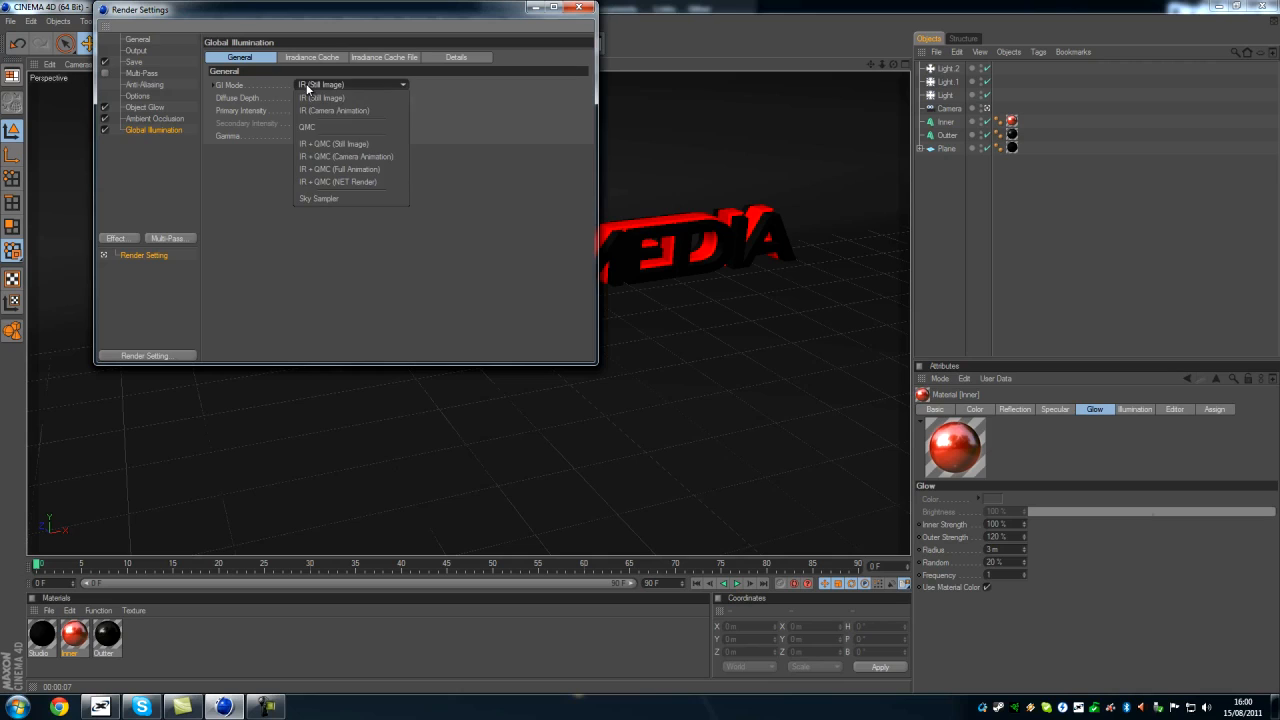
pyautogui.click(340, 147)
pyautogui.click(318, 137)
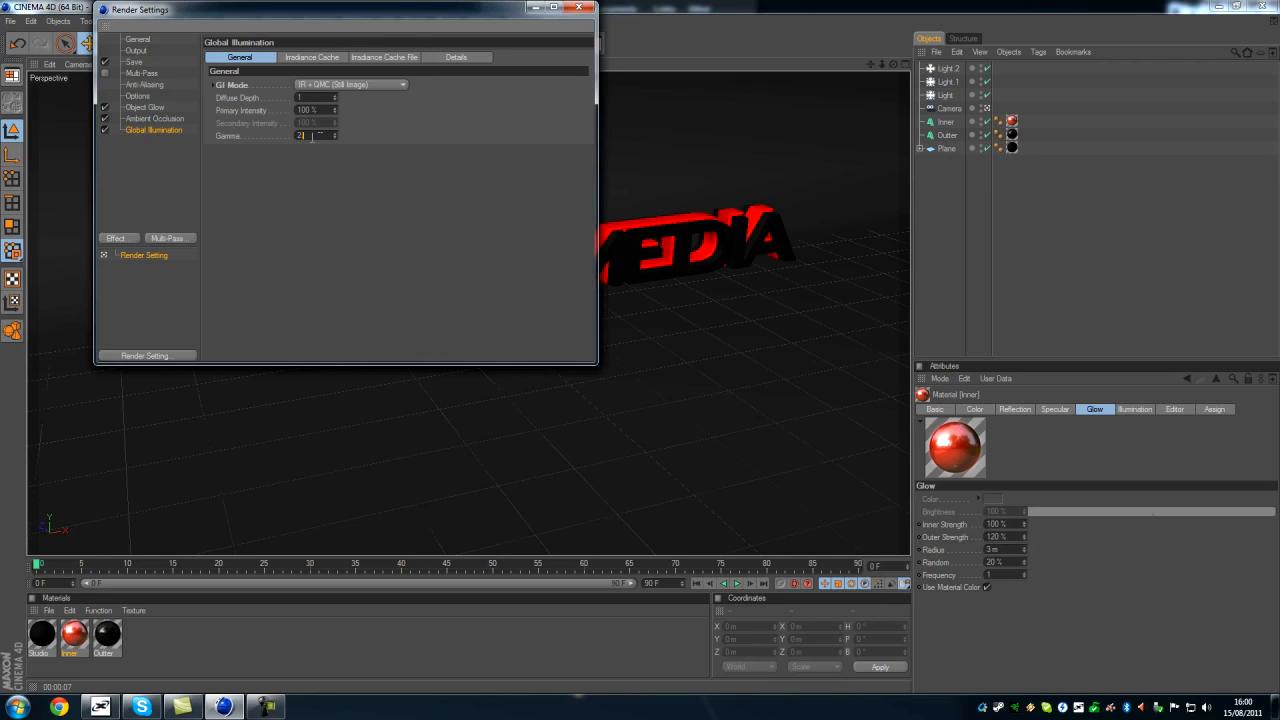
pyautogui.write('2.2')
pyautogui.press('Return')
pyautogui.click(336, 58)
pyautogui.click(394, 58)
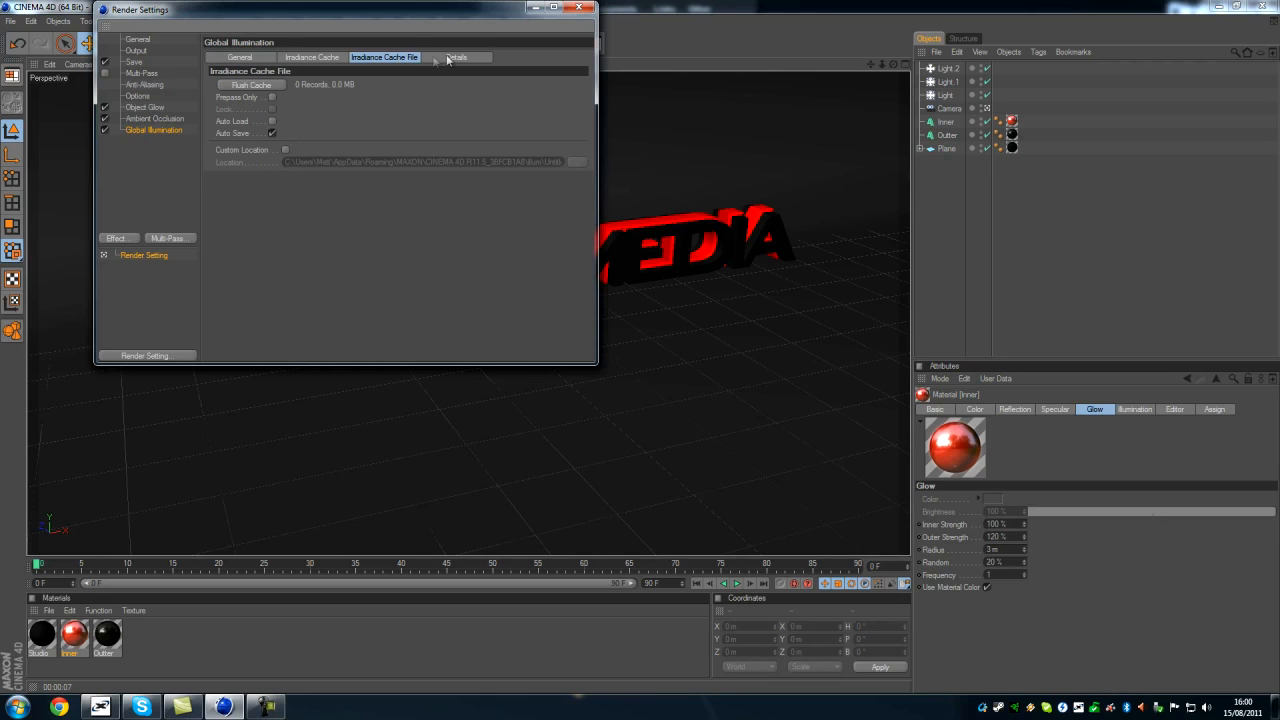
pyautogui.click(578, 8)
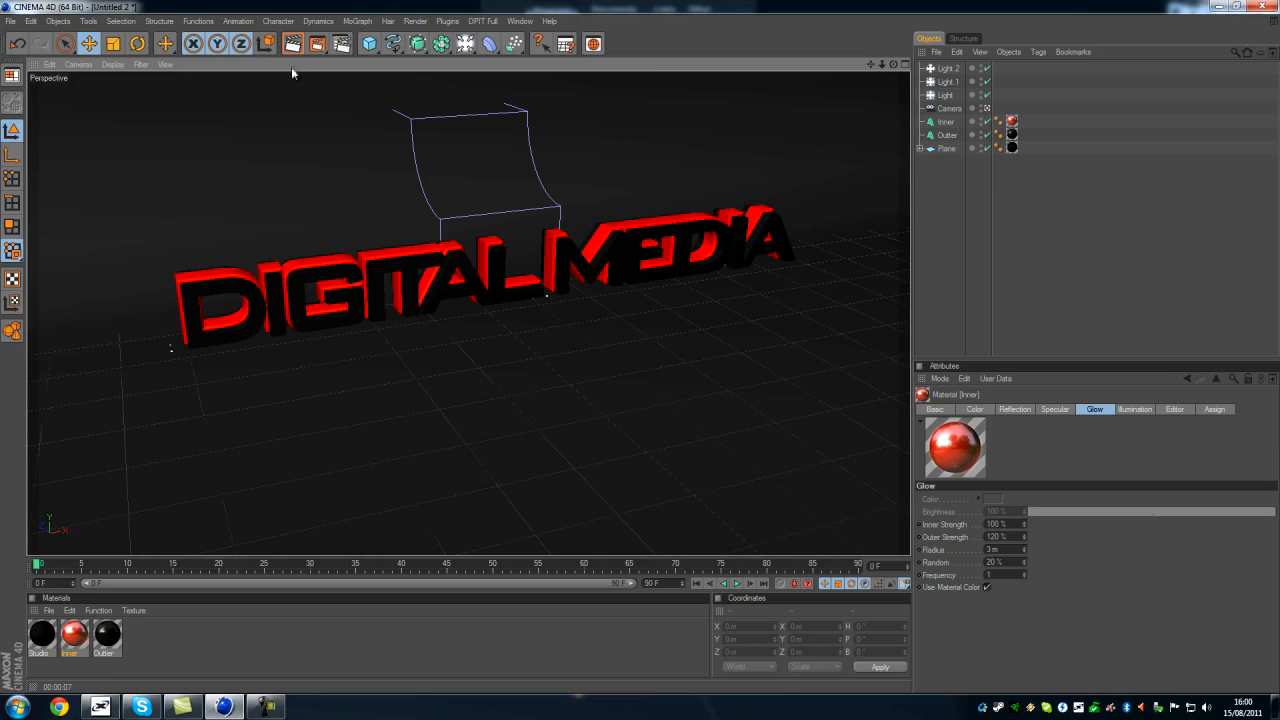
# Render the active view and check the CPU usage gadget while the render runs.
pyautogui.click(293, 43)
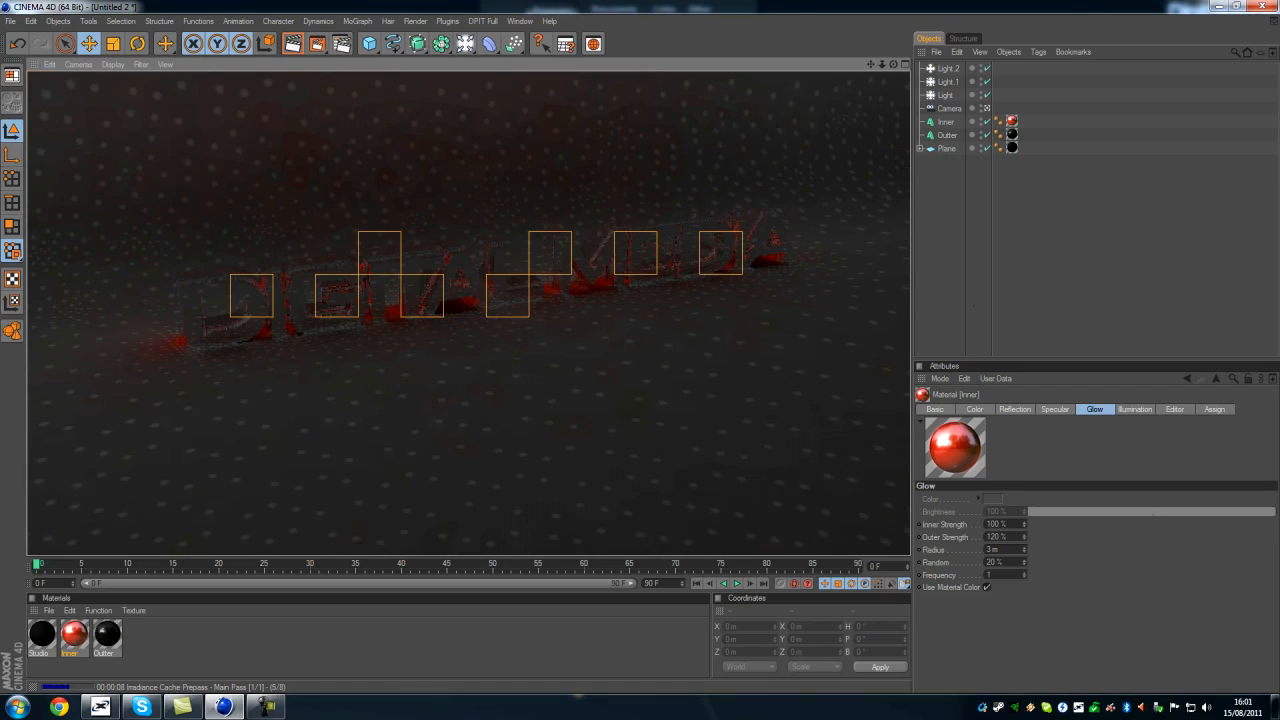
pyautogui.moveTo(1278, 160); pyautogui.dragTo(898, 126)
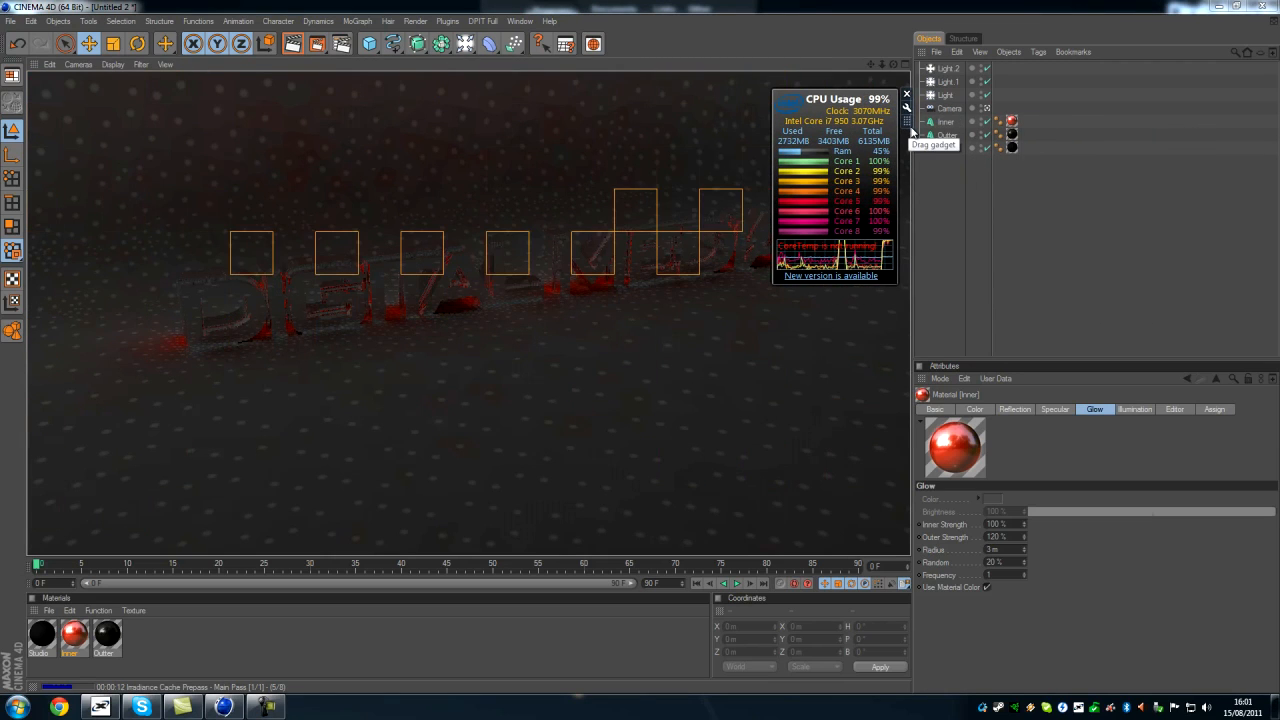
pyautogui.moveTo(910, 133); pyautogui.dragTo(1279, 130)
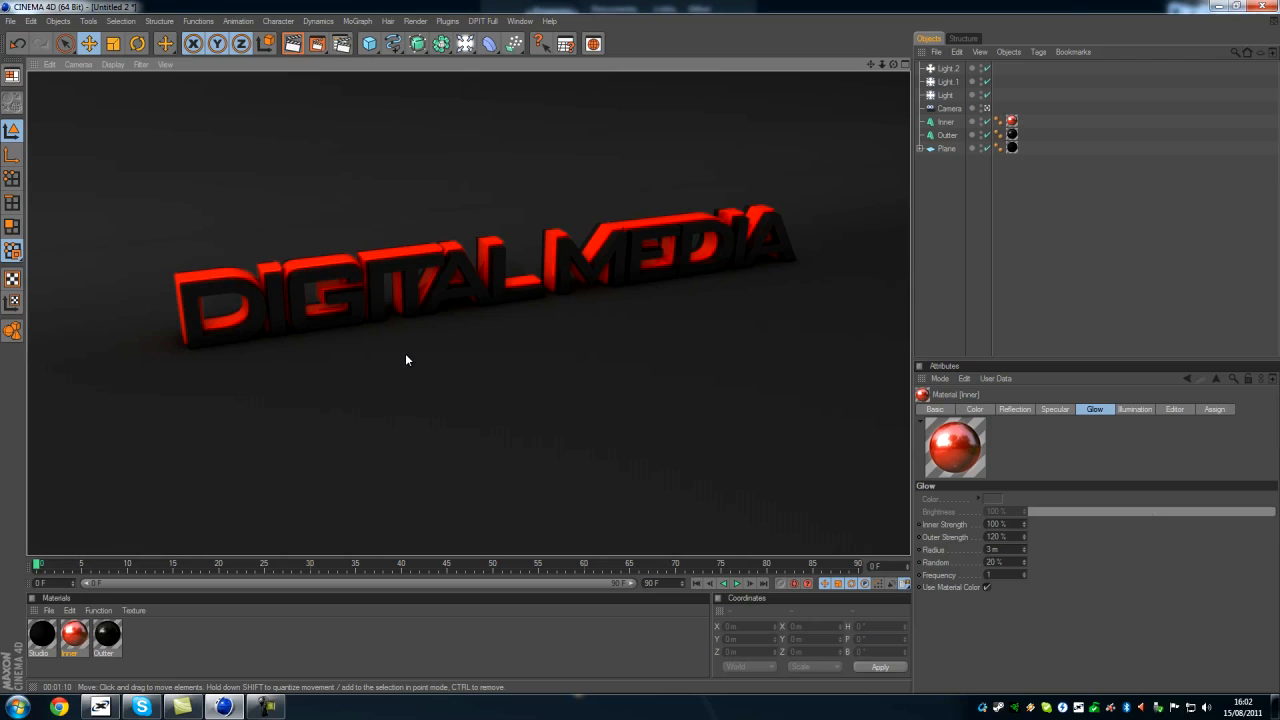
# Set the Global Illumination irradiance cache's Stochastic Samples and Record Density to High.
pyautogui.click(342, 45)
pyautogui.click(165, 131)
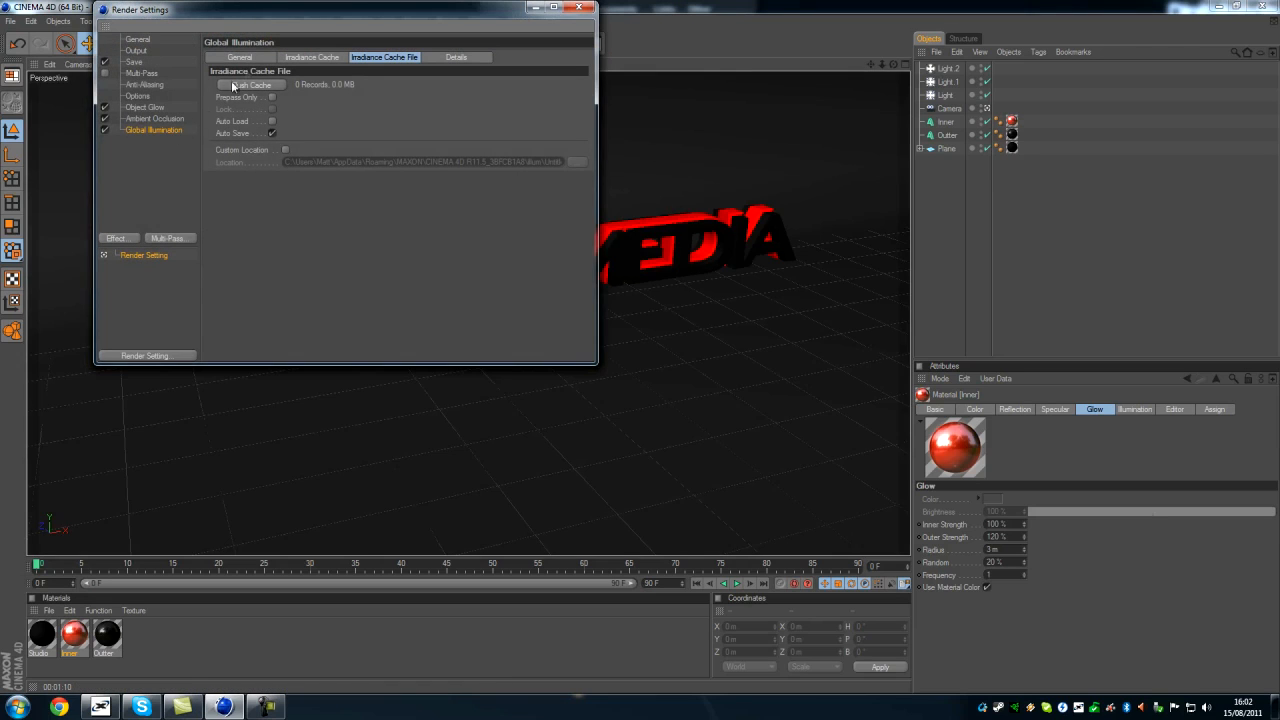
pyautogui.click(293, 59)
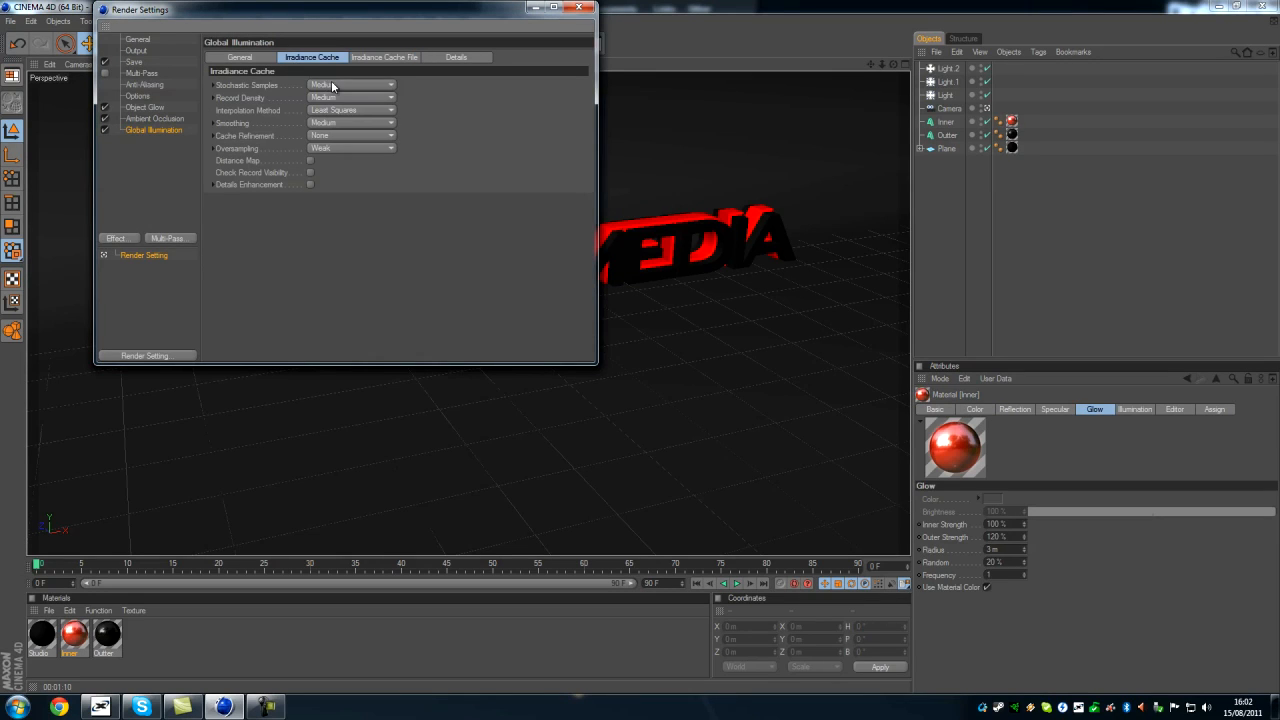
pyautogui.click(333, 86)
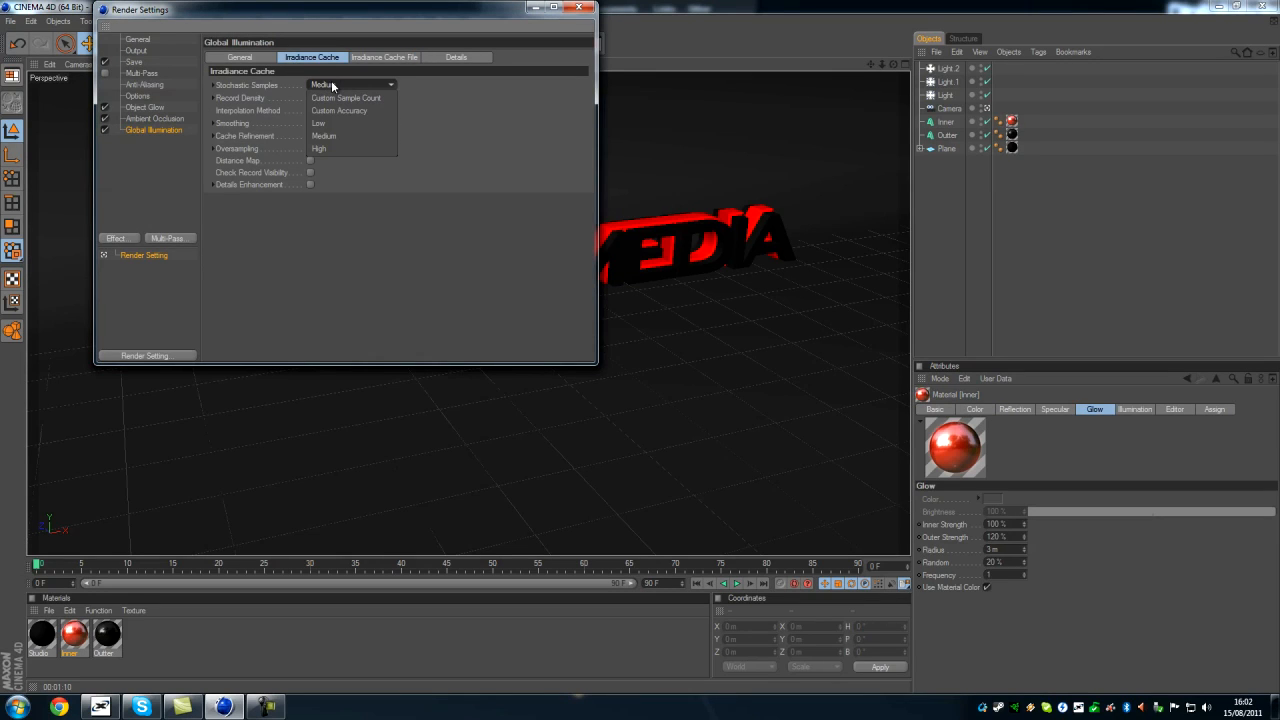
pyautogui.click(320, 149)
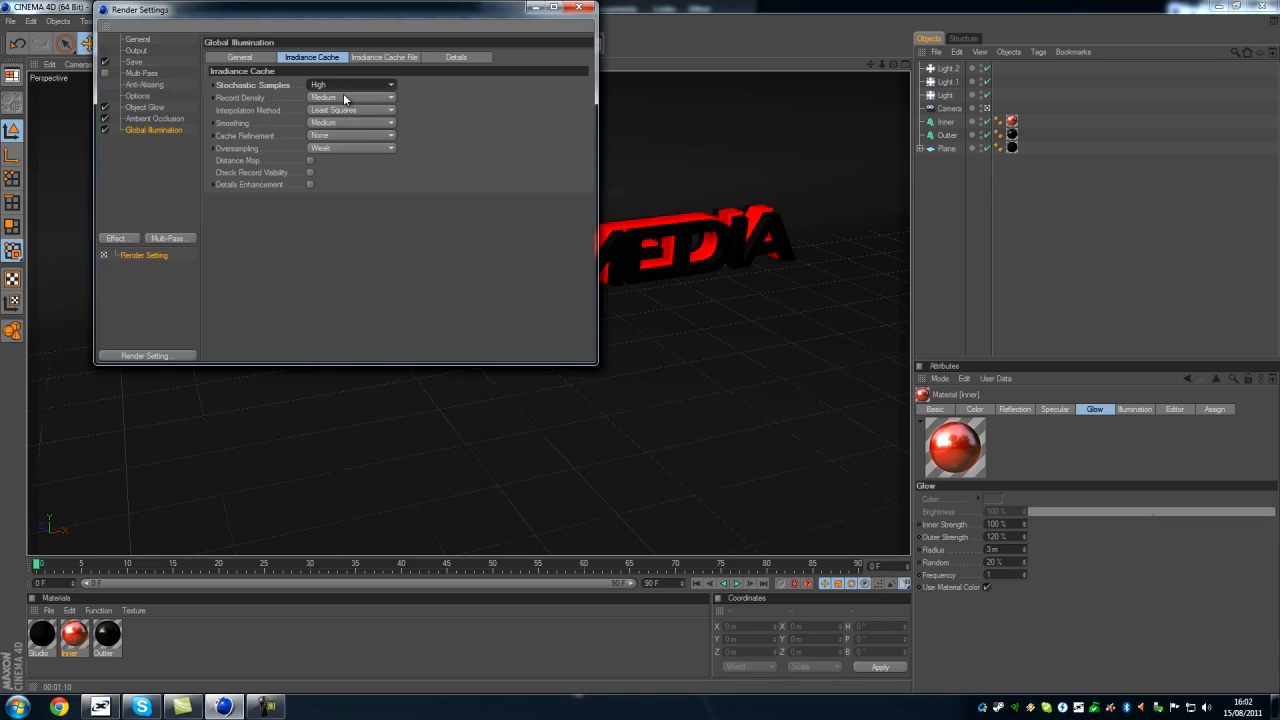
pyautogui.click(344, 97)
pyautogui.click(345, 163)
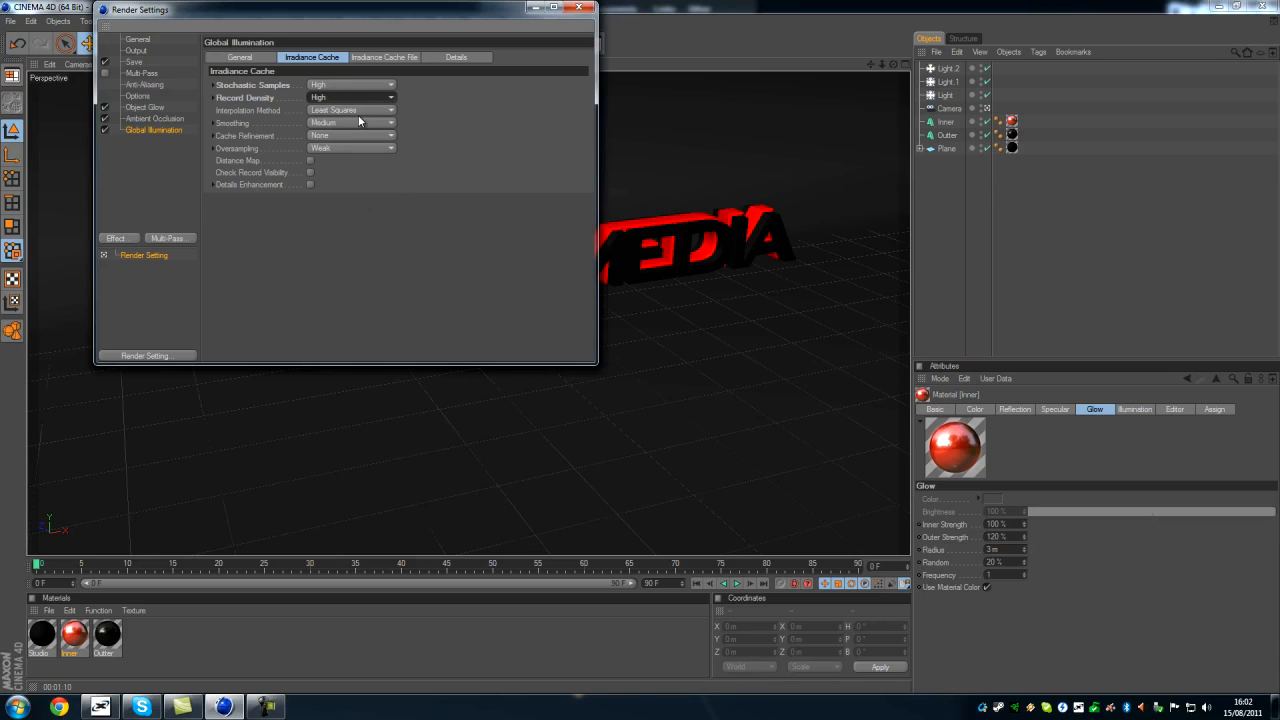
# Set the irradiance cache's Smoothing to Heavy, Cache Refinement to Very High and Oversampling to Heavy.
pyautogui.click(353, 123)
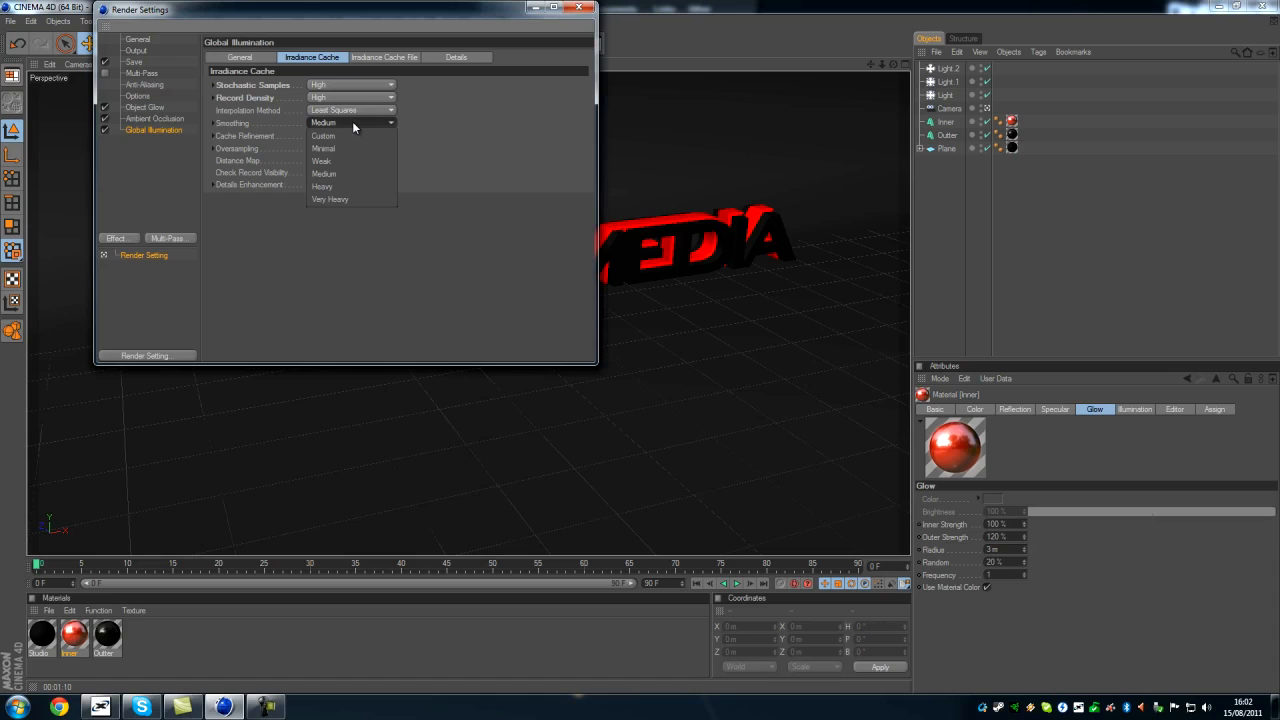
pyautogui.click(334, 186)
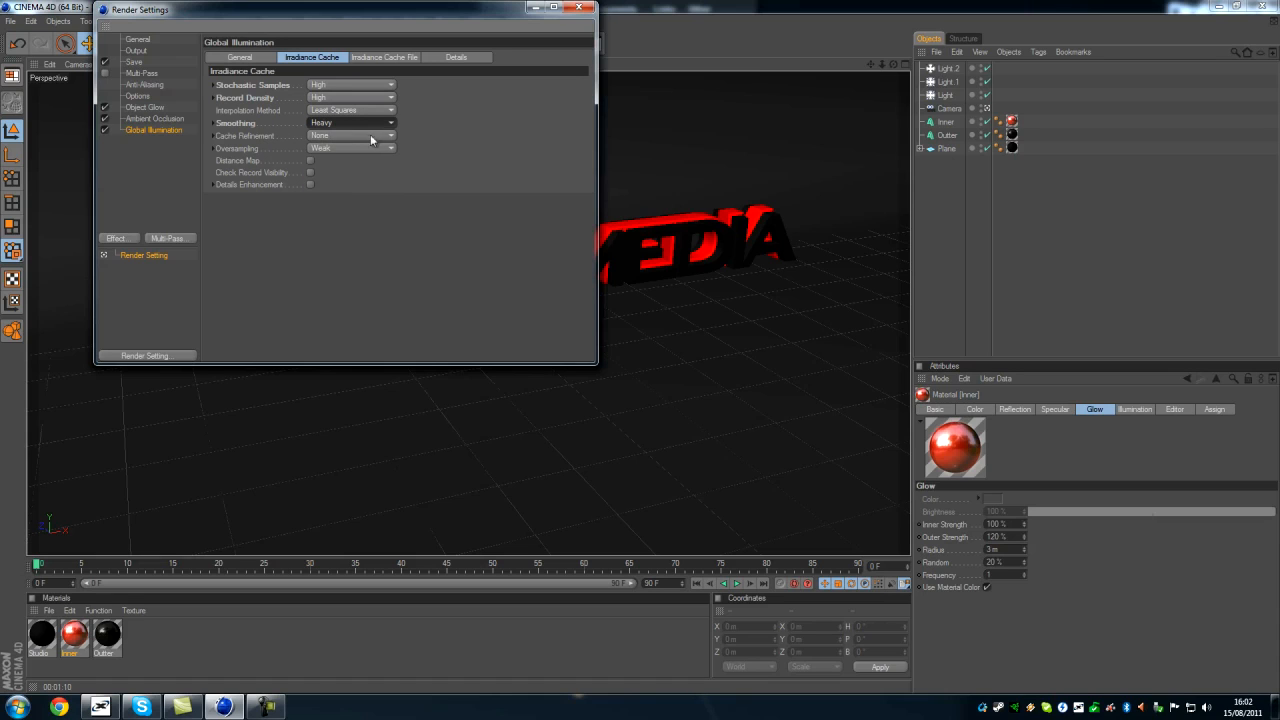
pyautogui.click(333, 136)
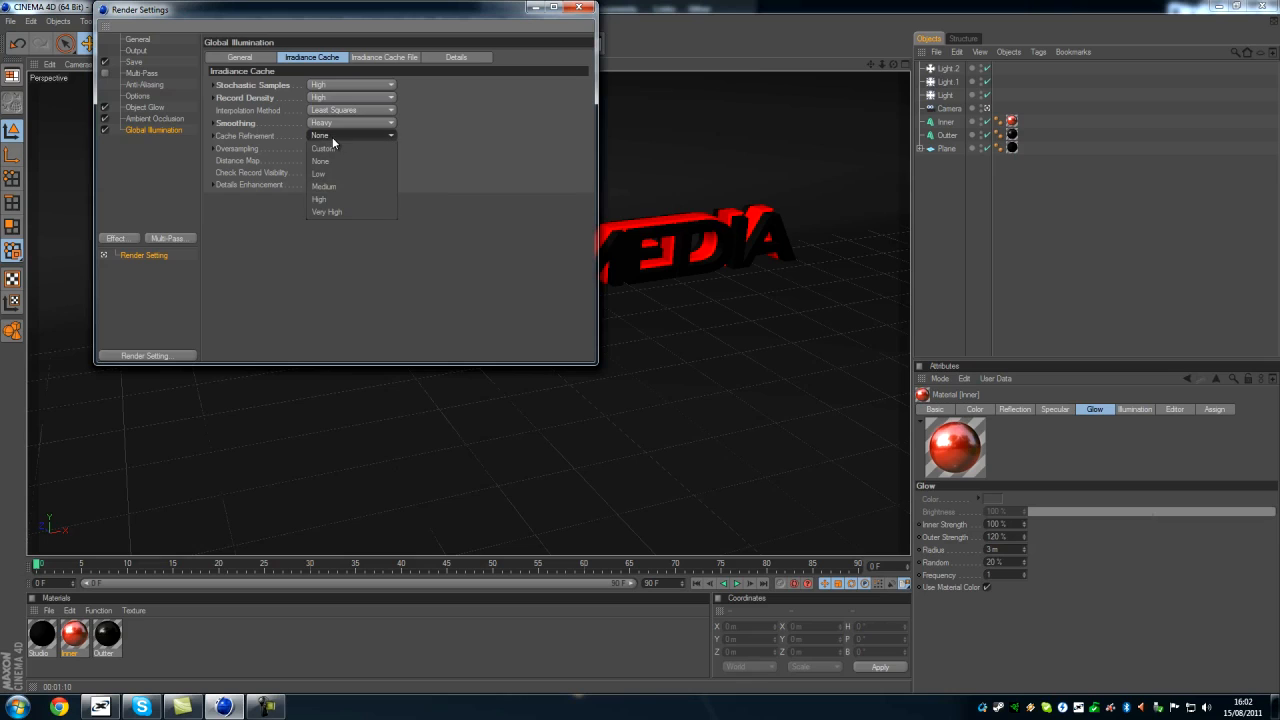
pyautogui.click(352, 212)
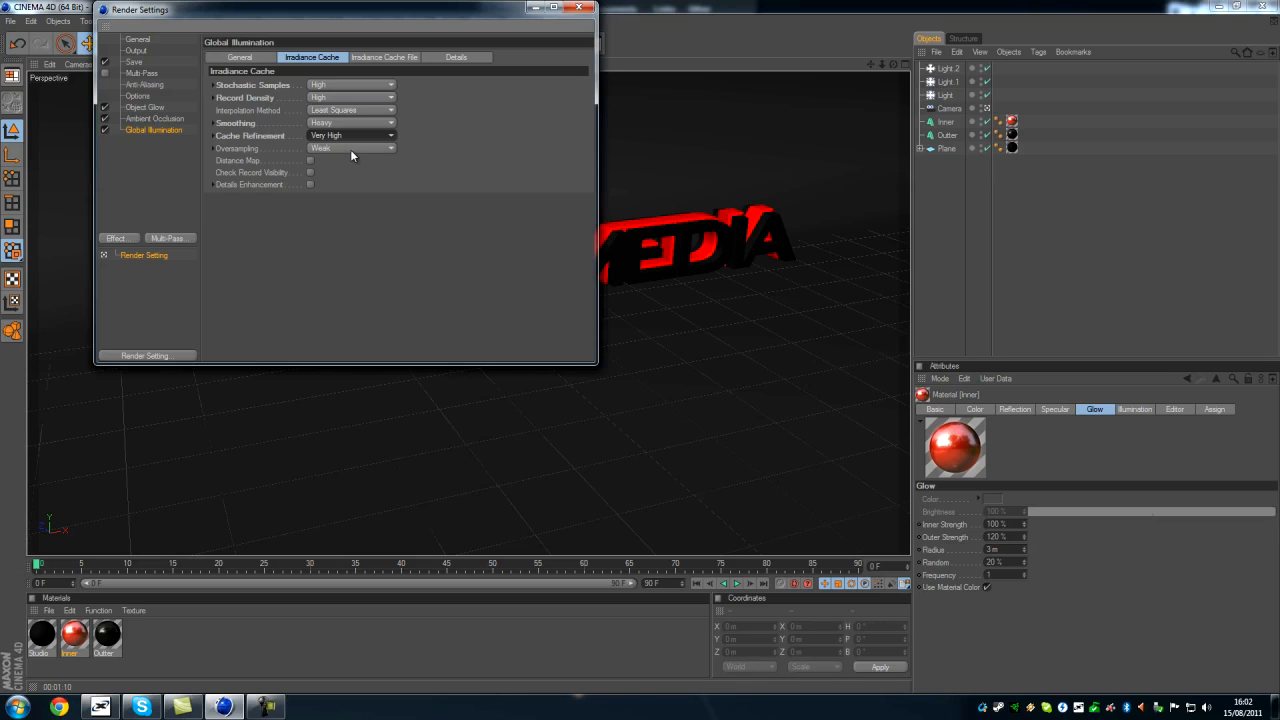
pyautogui.click(350, 150)
pyautogui.click(346, 217)
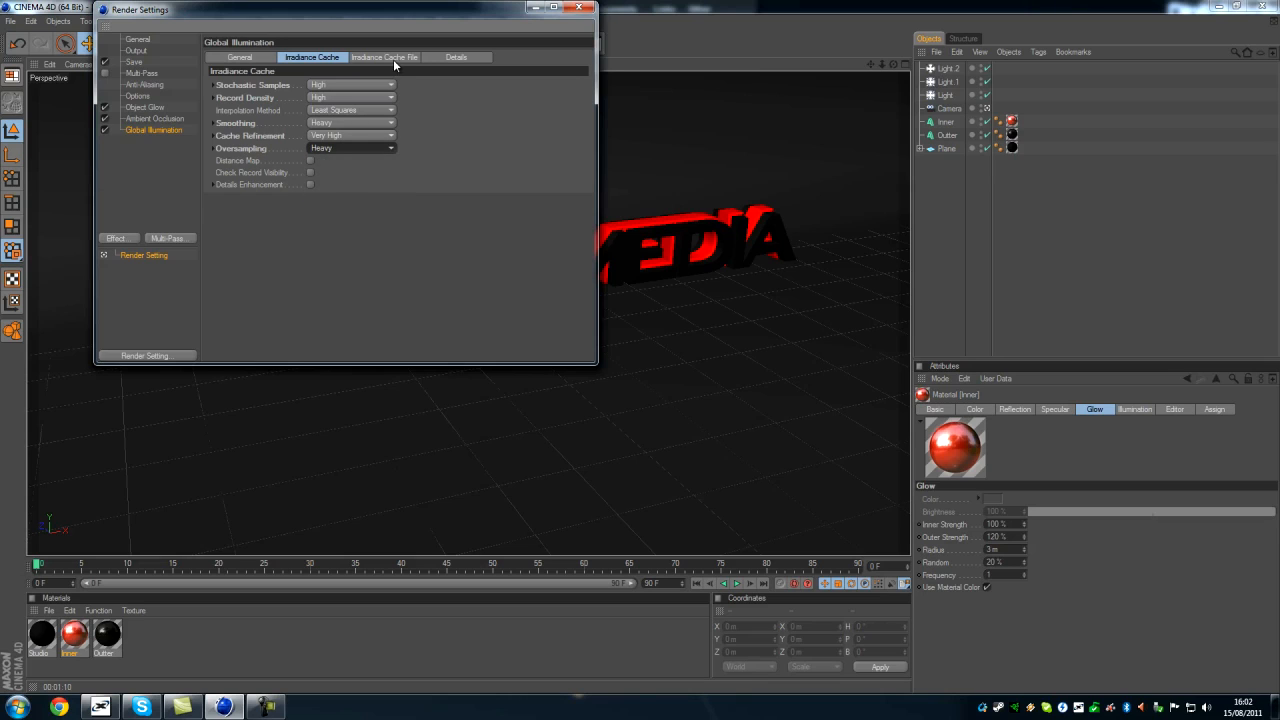
# Enable Reflective Caustics in the Global Illumination details and close the render settings.
pyautogui.click(441, 57)
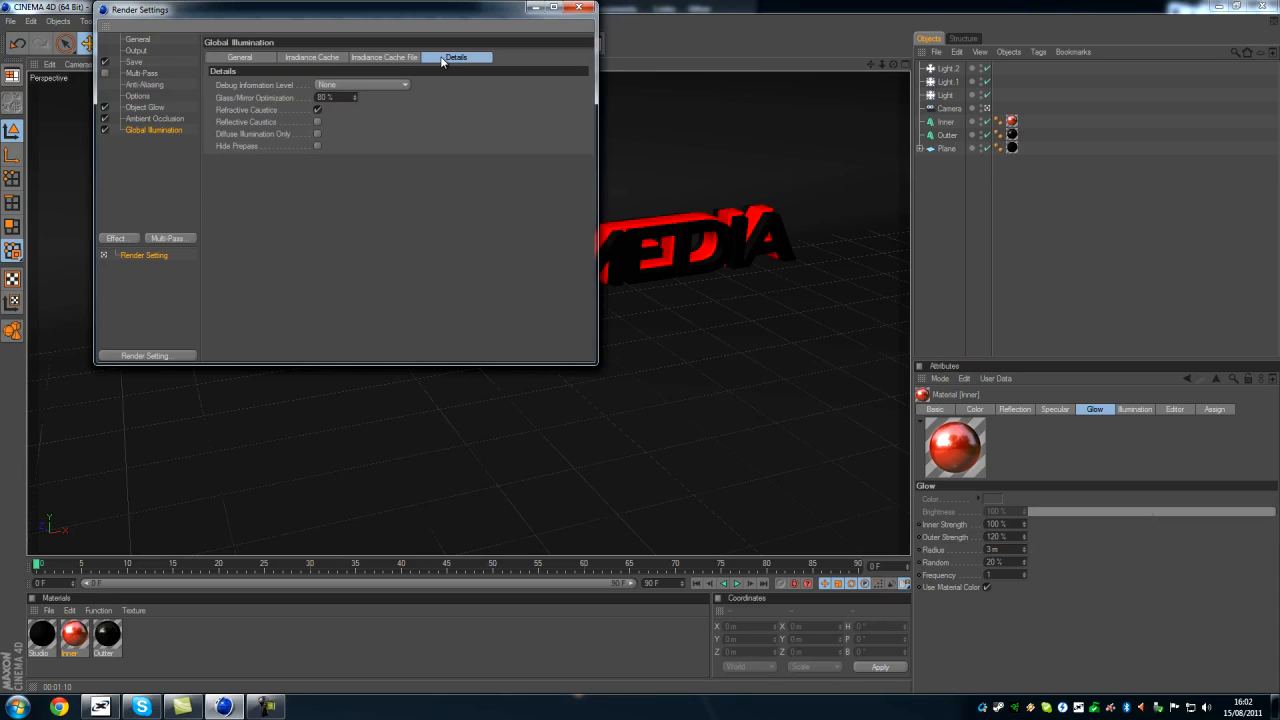
pyautogui.click(317, 121)
pyautogui.click(578, 8)
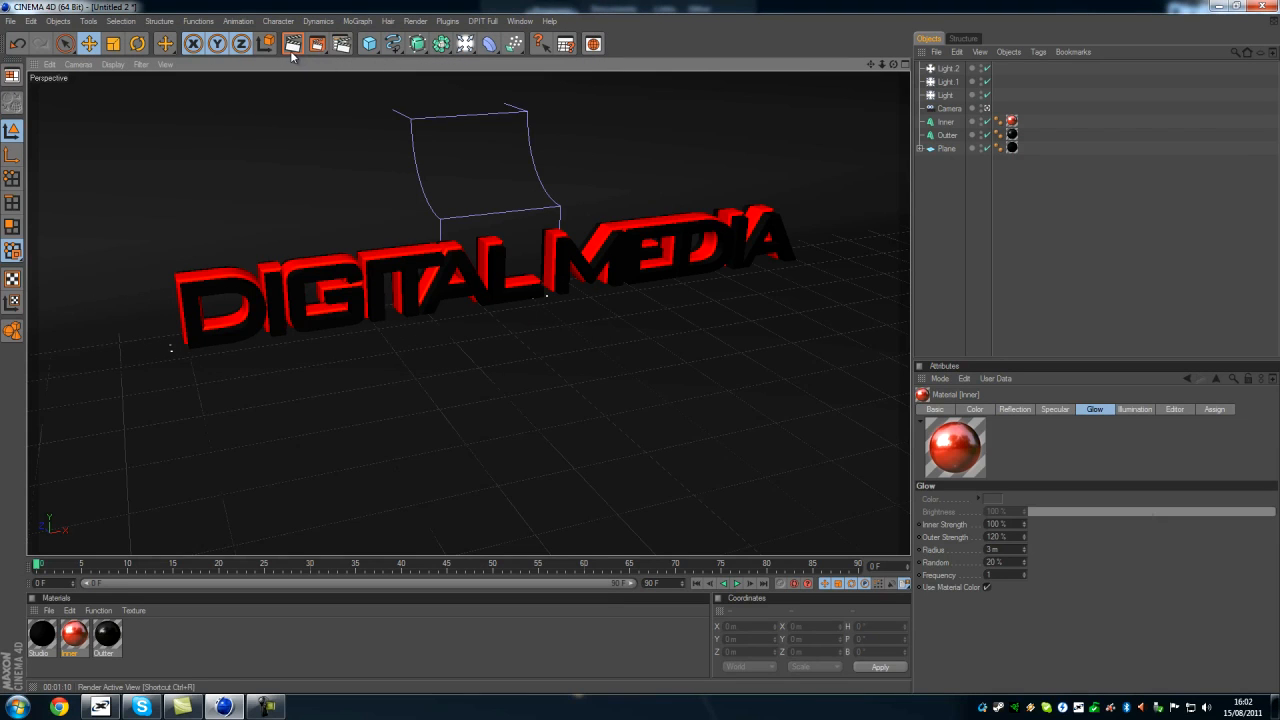